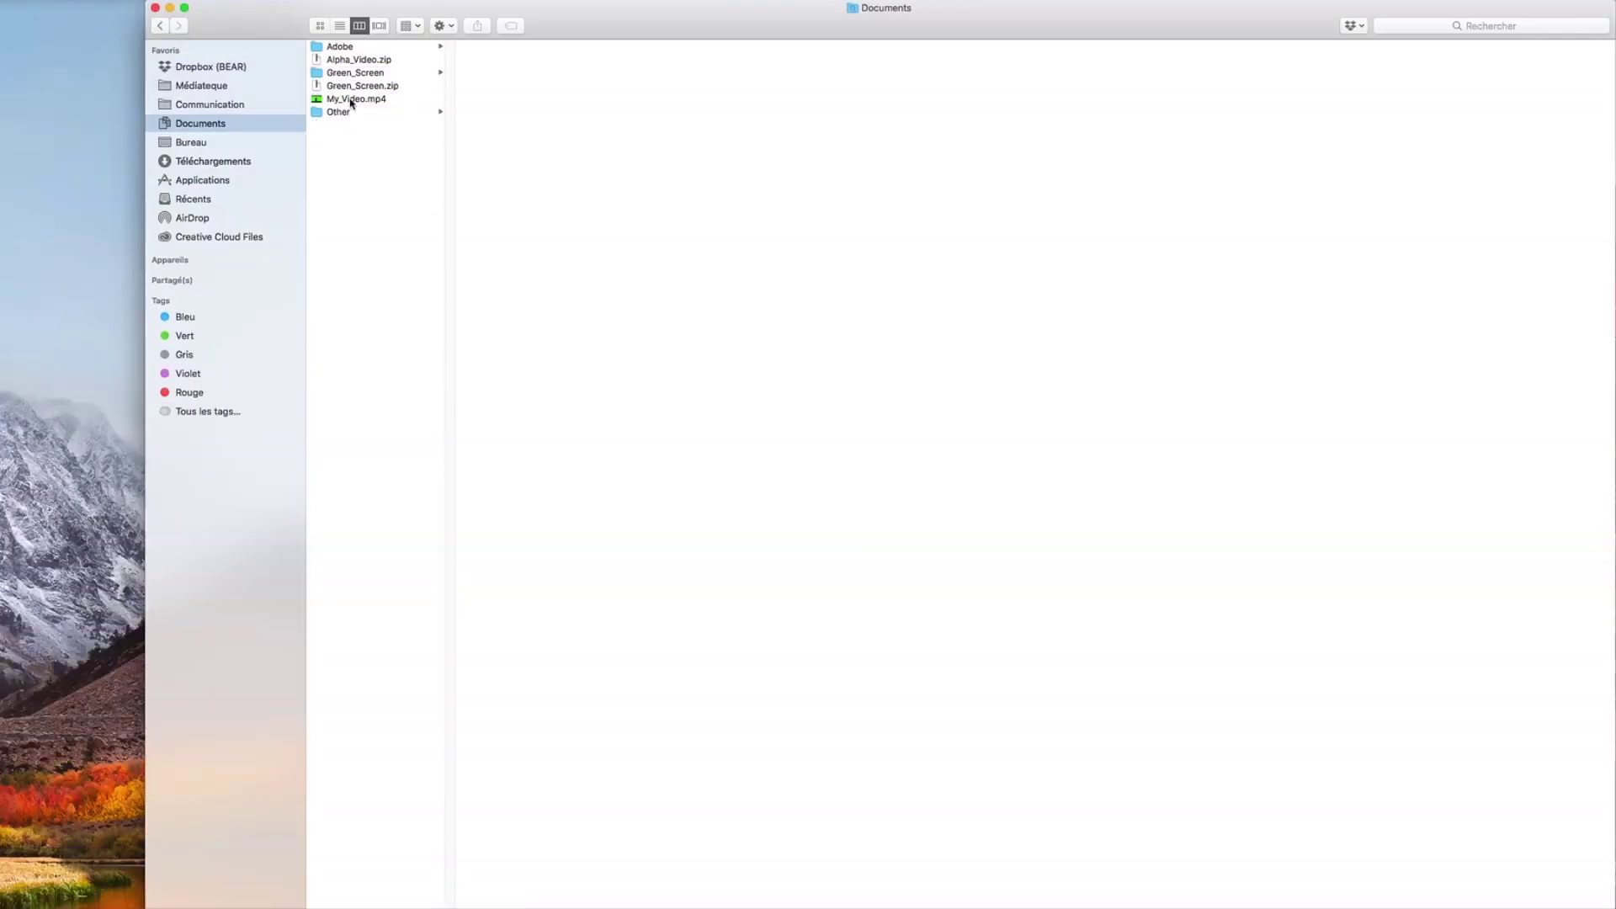
- Preview the green-screen clip My_Video.mp4 in Quick Look, playing then pausing it
click(345, 63)
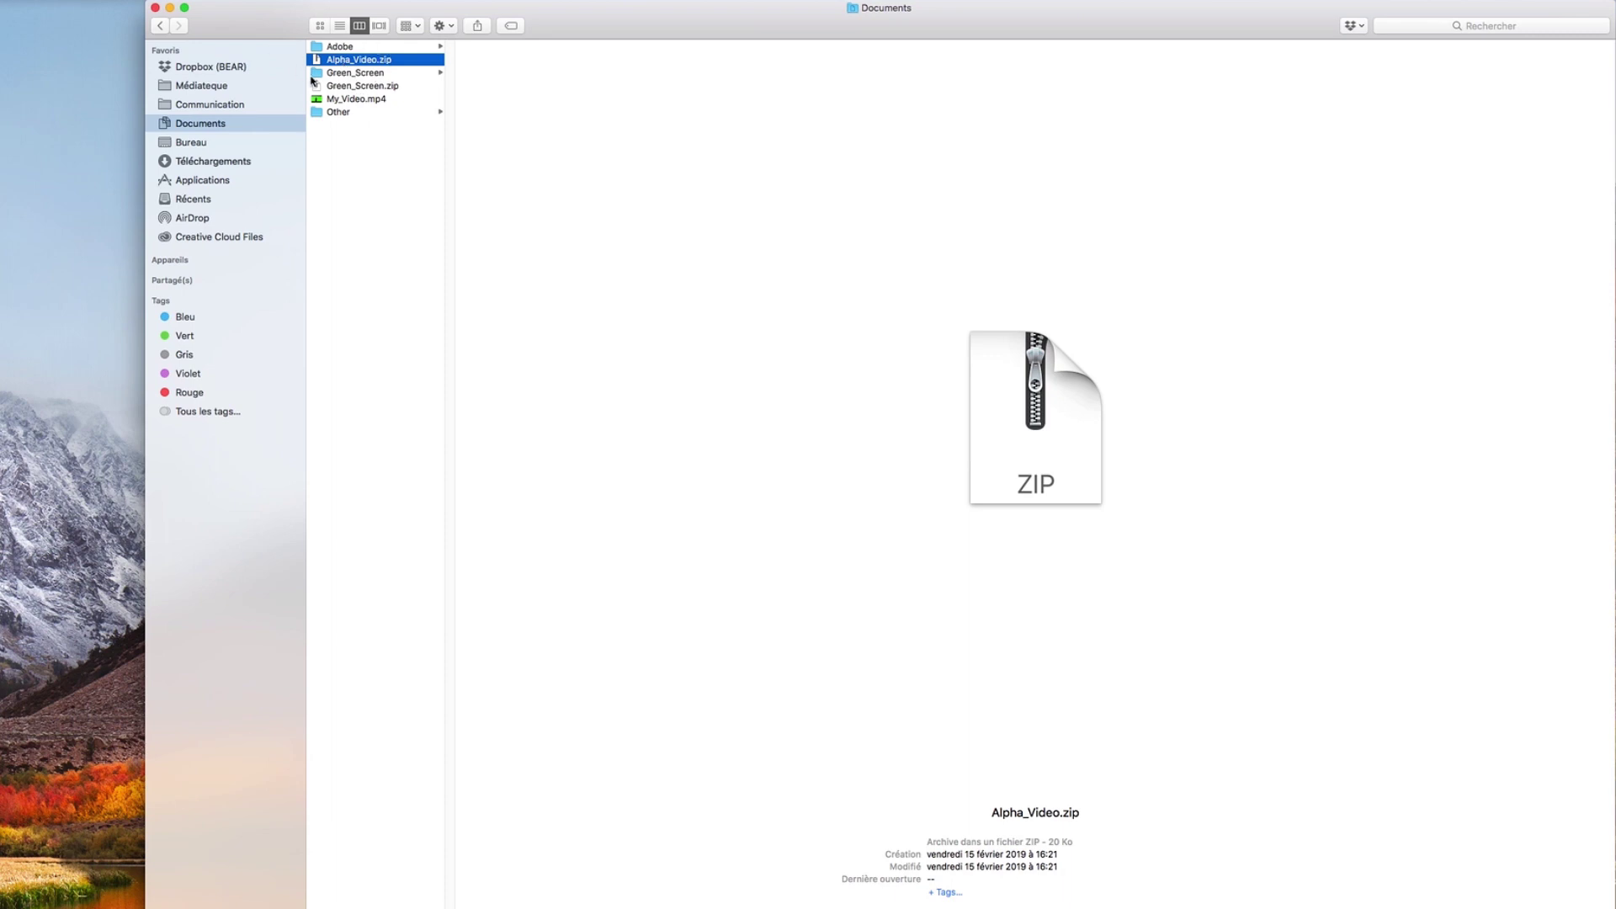
click(371, 99)
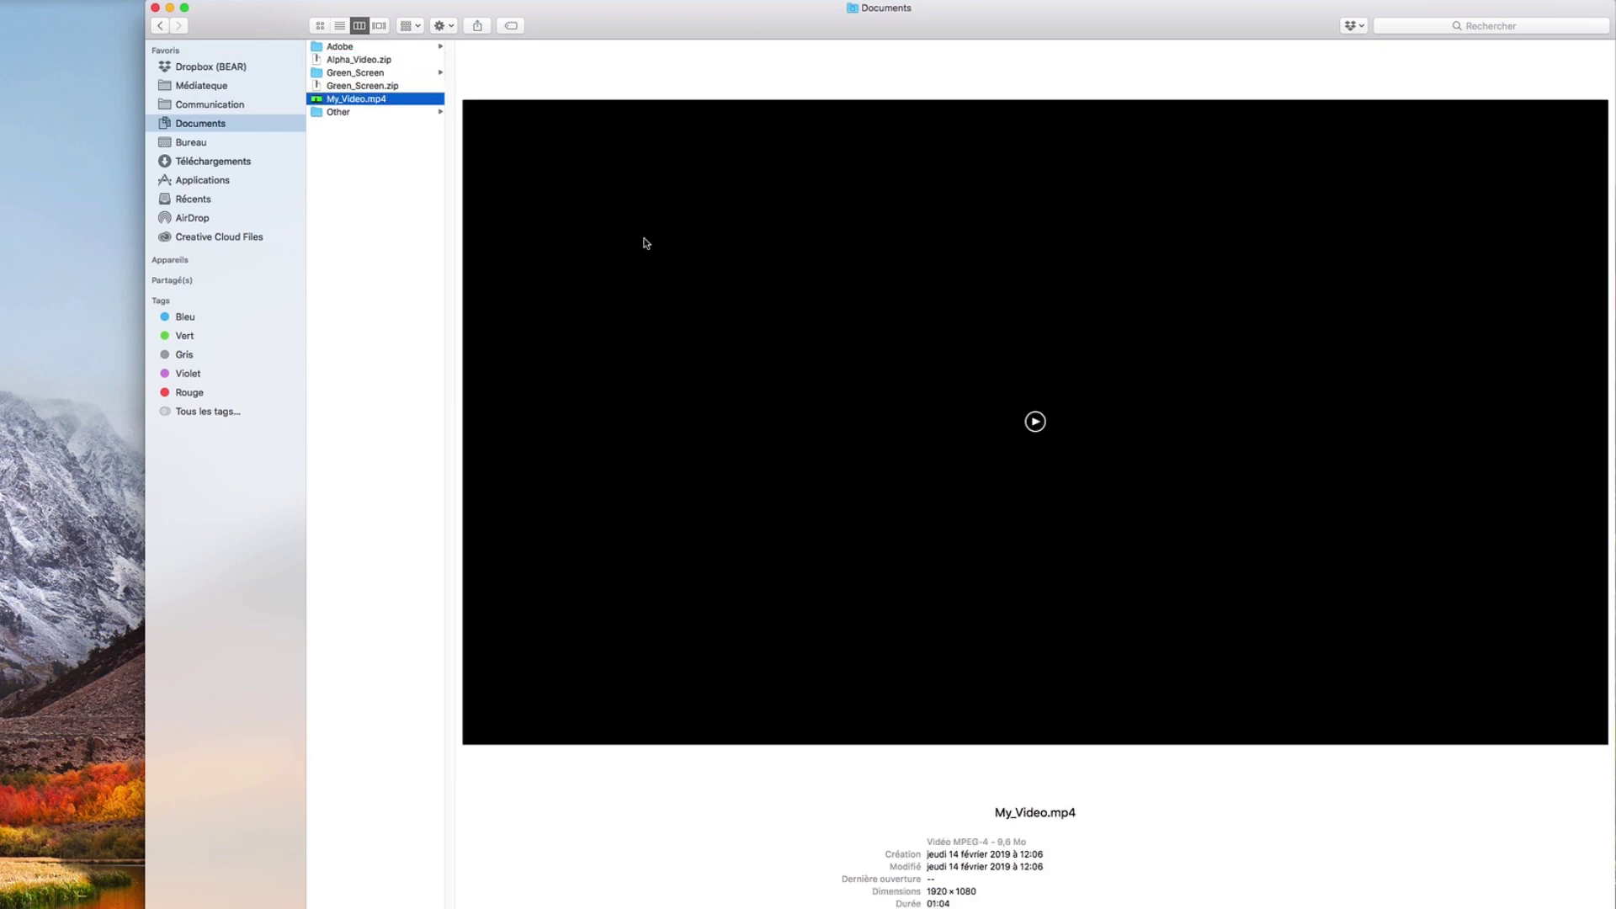
click(1035, 421)
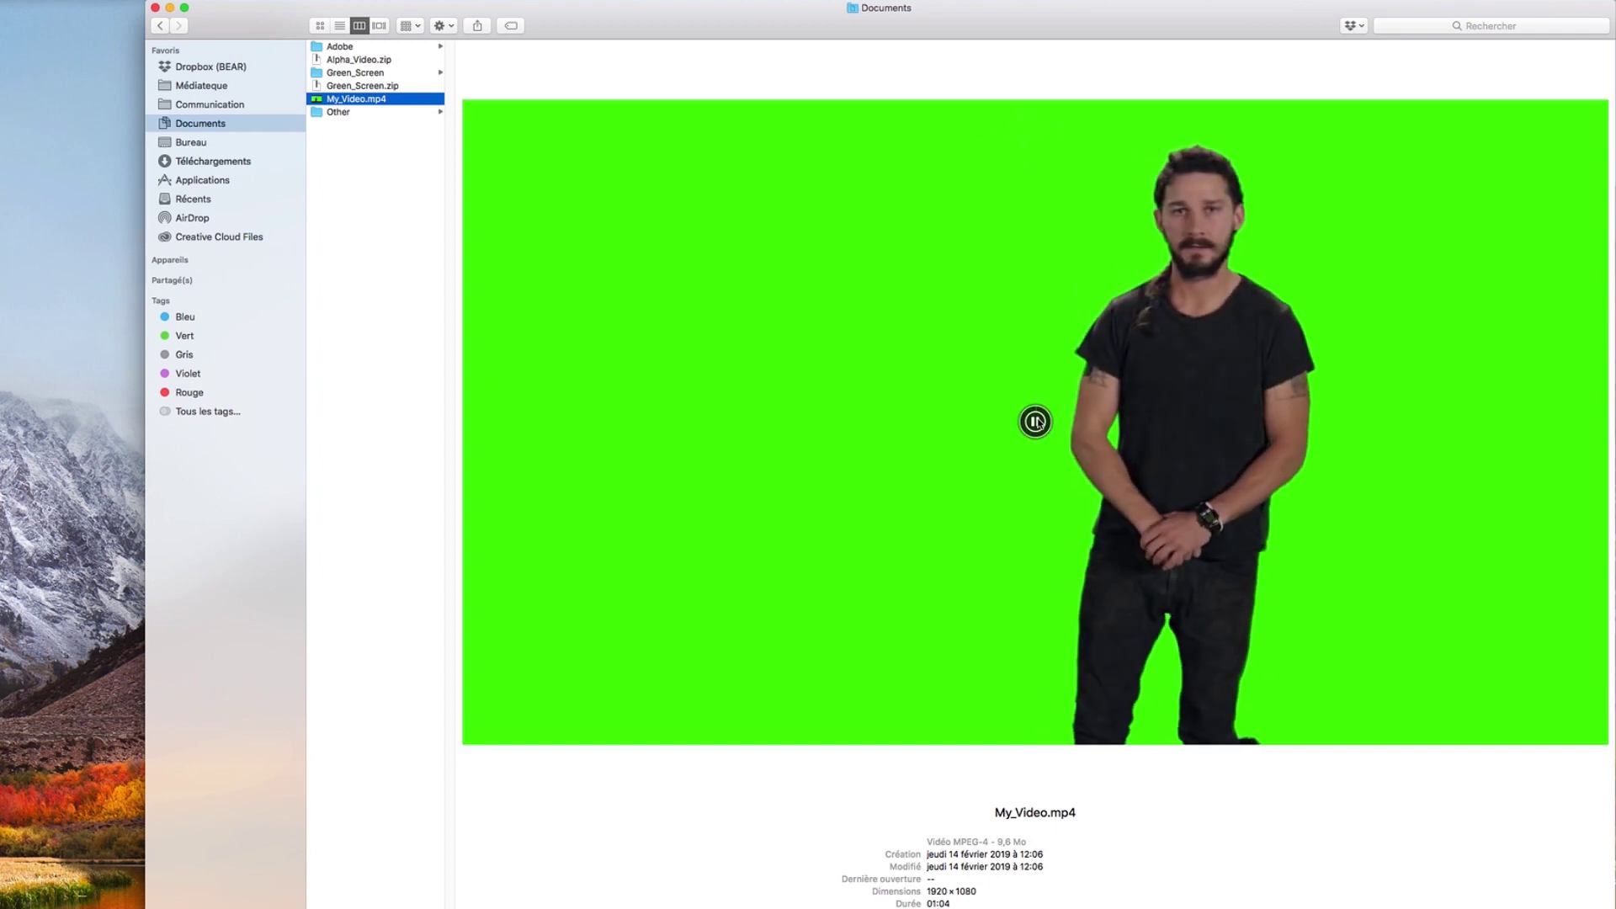
click(1035, 421)
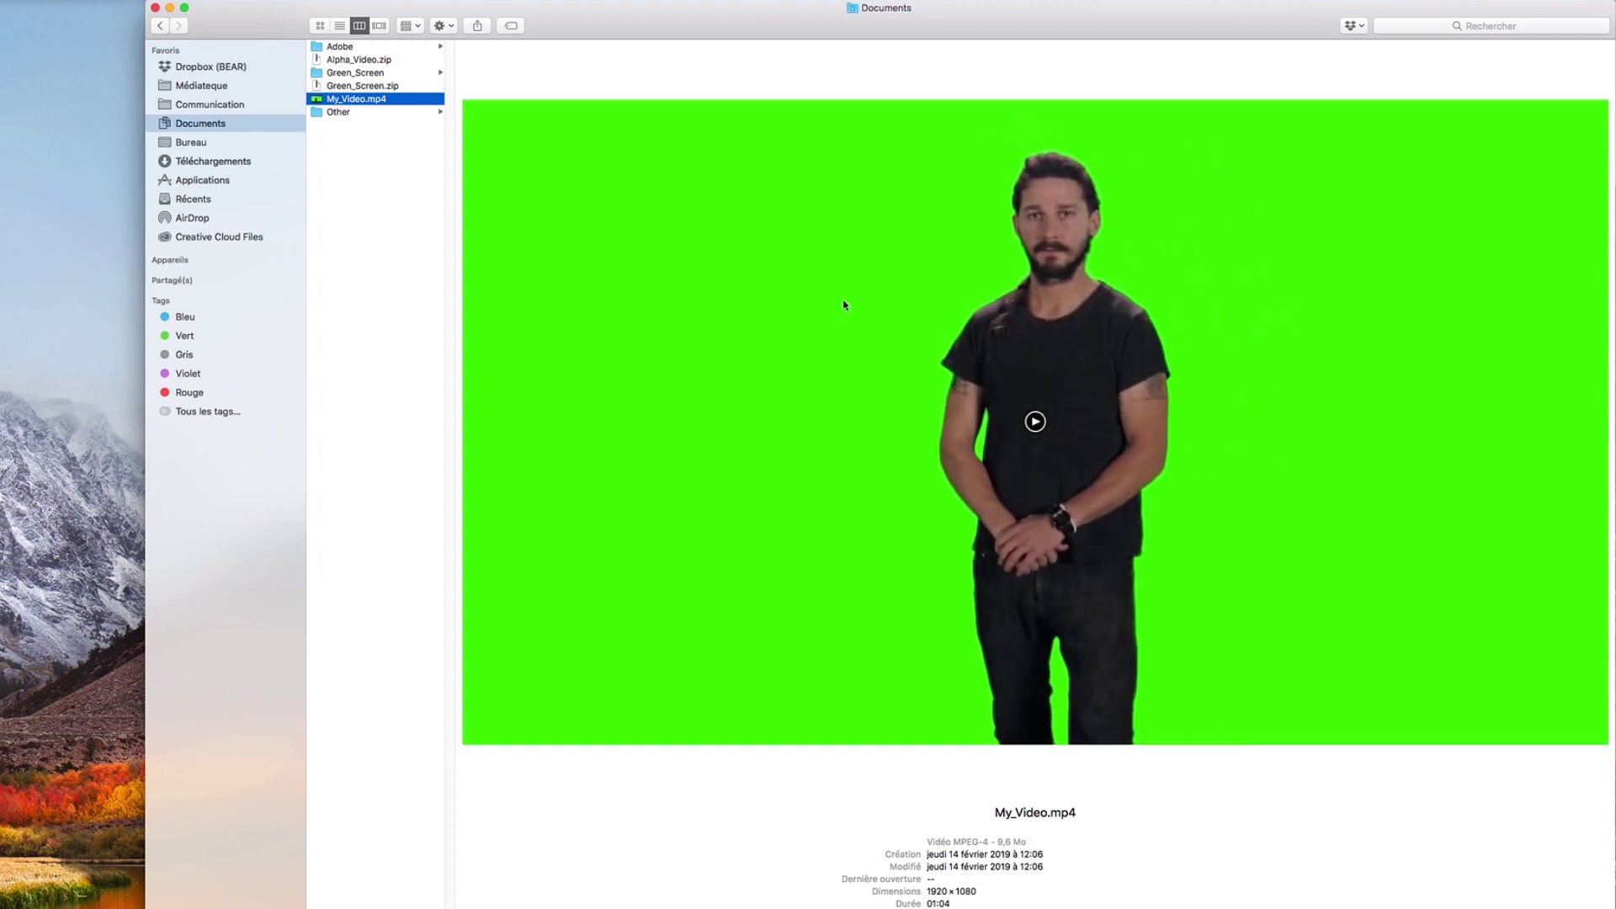
- Extract Alpha_Video.zip and select Alpha_Template.aep in the new Alpha_Video folder
click(362, 60)
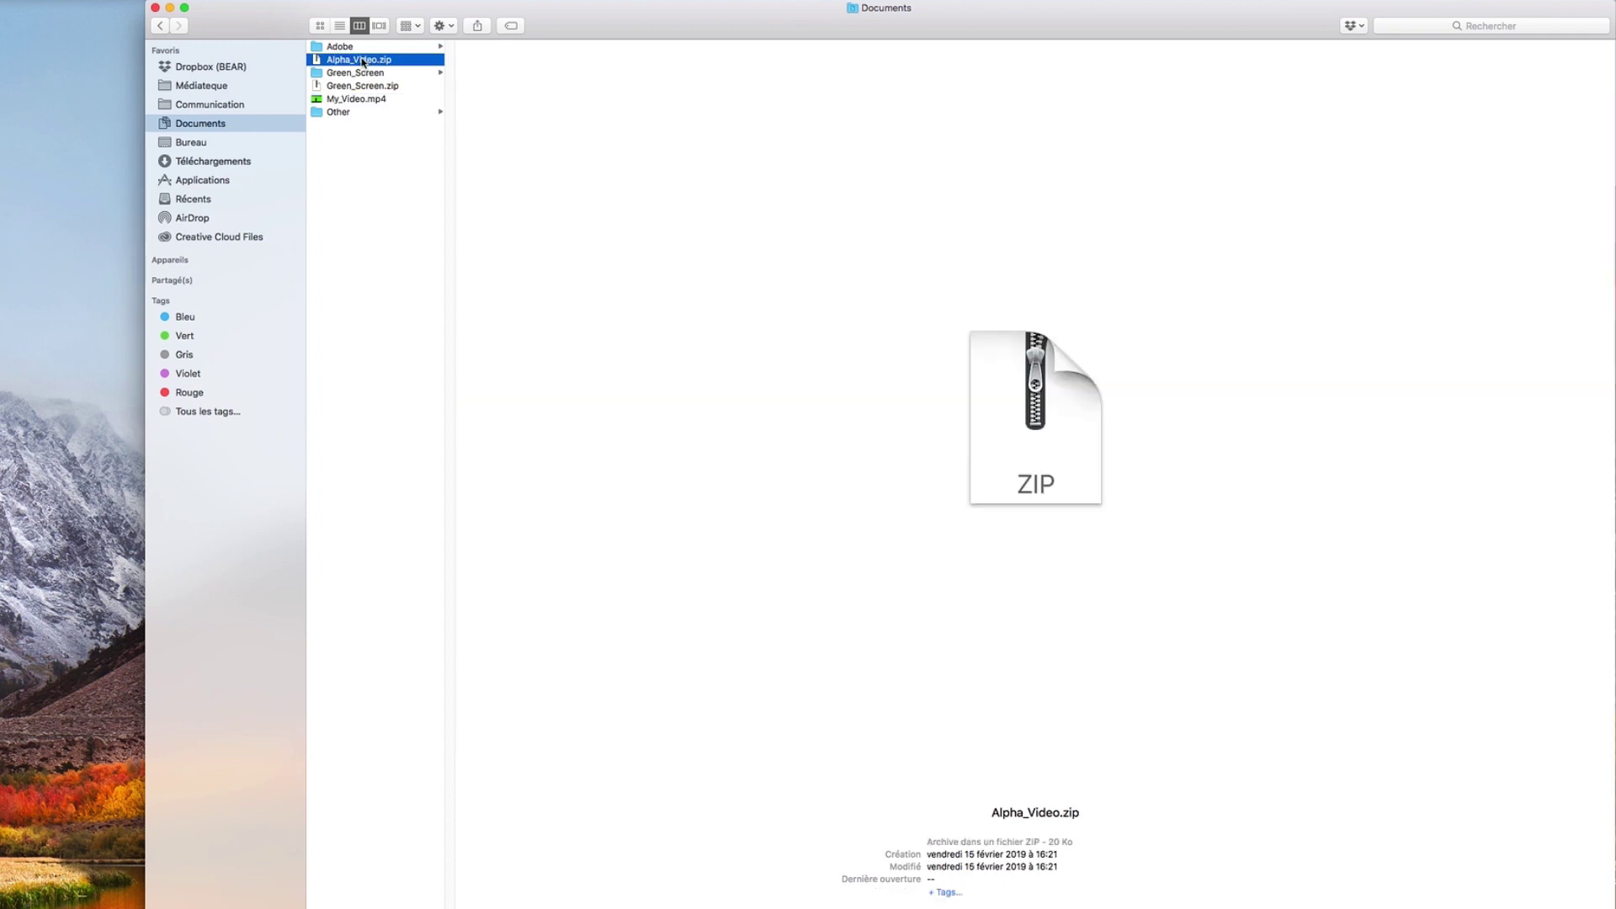
double_click(362, 60)
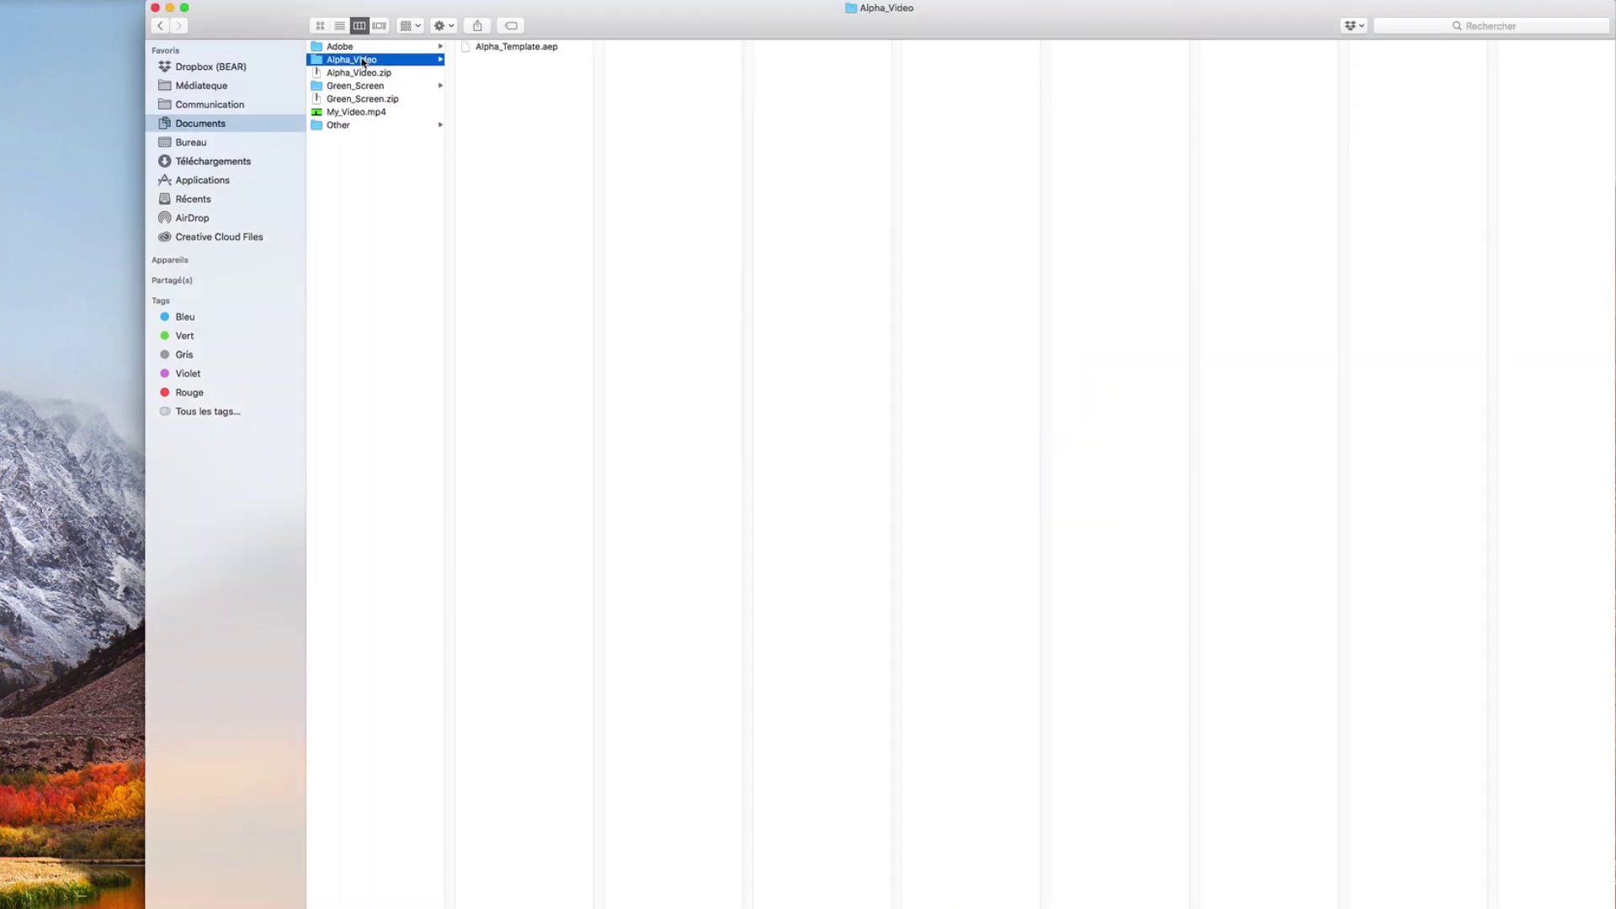
click(492, 48)
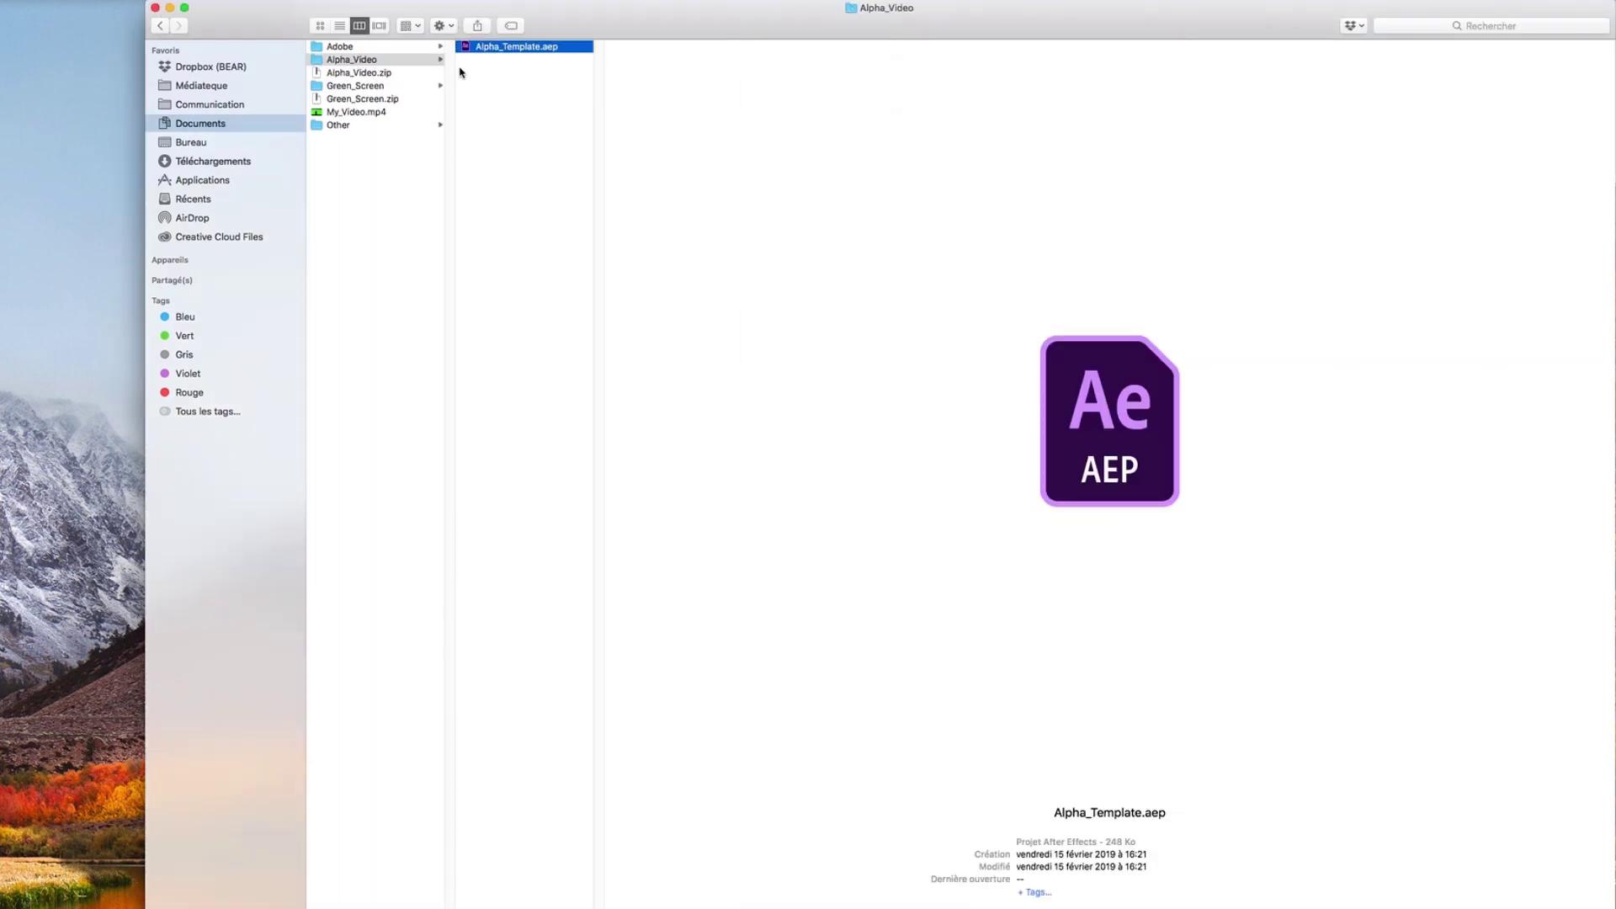
- Open Alpha_Template.aep, enter Final Scene and its nested Composition comp, and select Example_Video.mp4
double_click(516, 47)
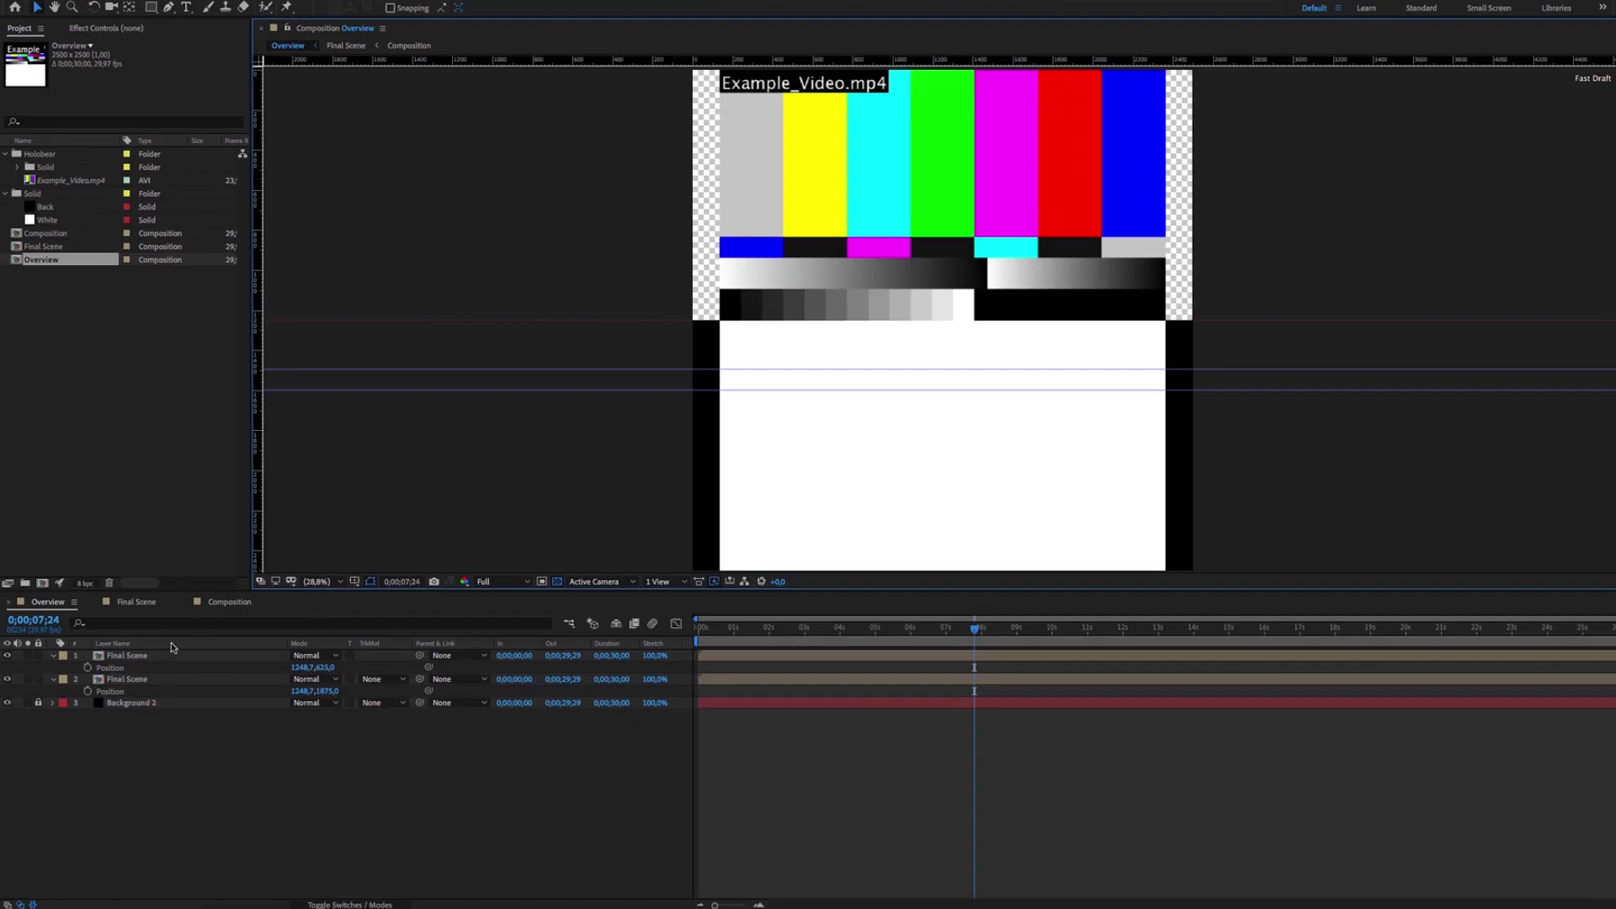
double_click(139, 656)
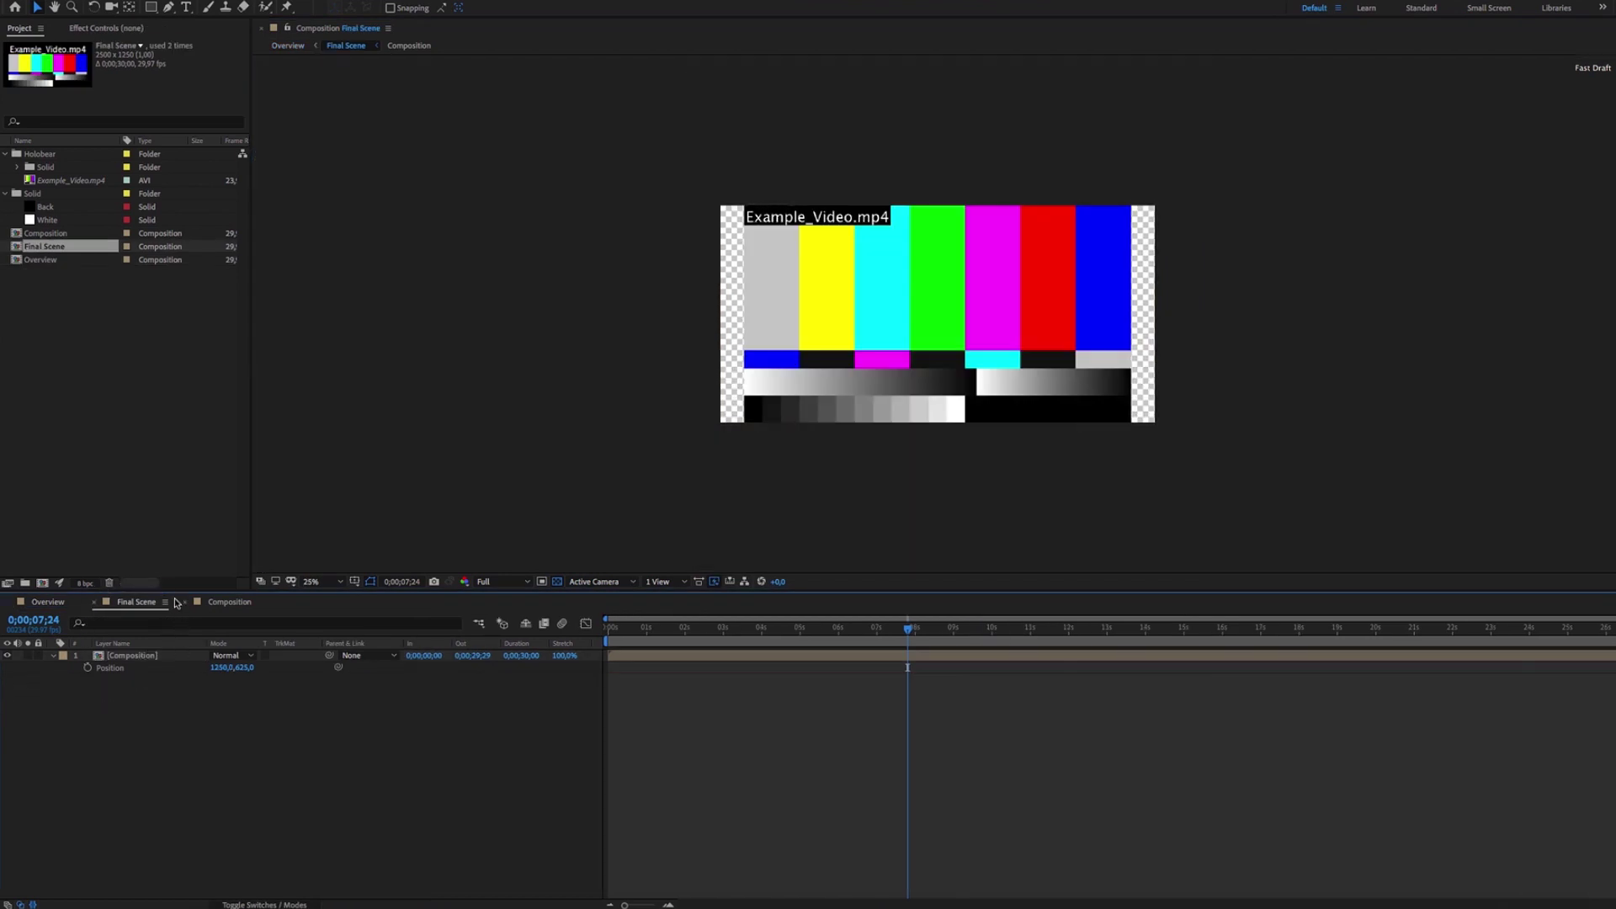
click(149, 656)
double_click(149, 657)
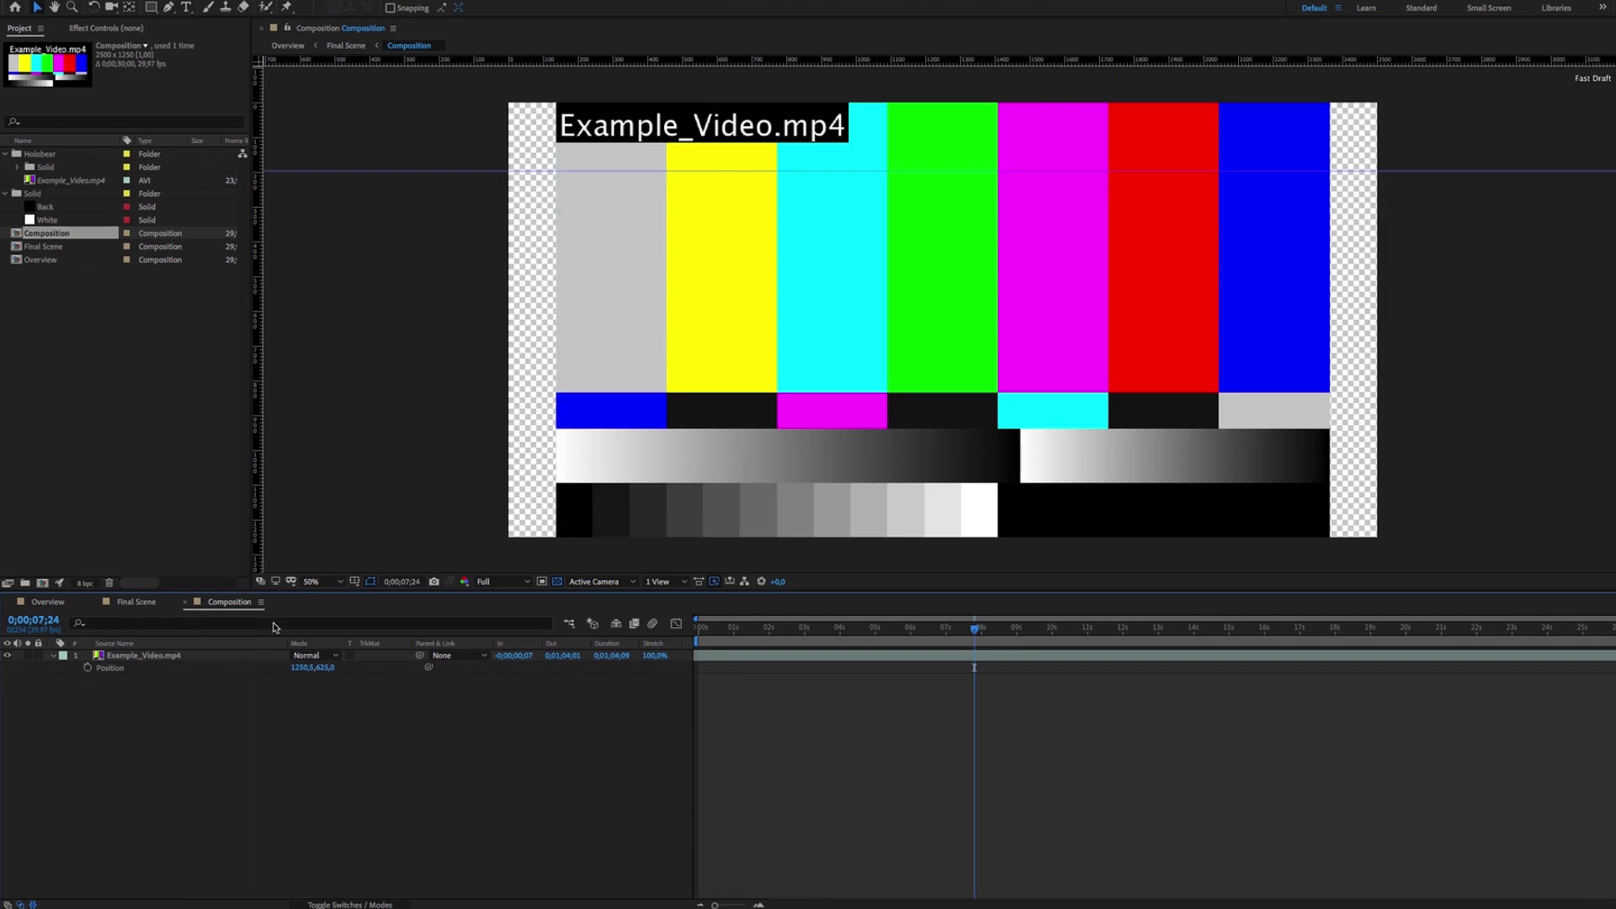
click(160, 658)
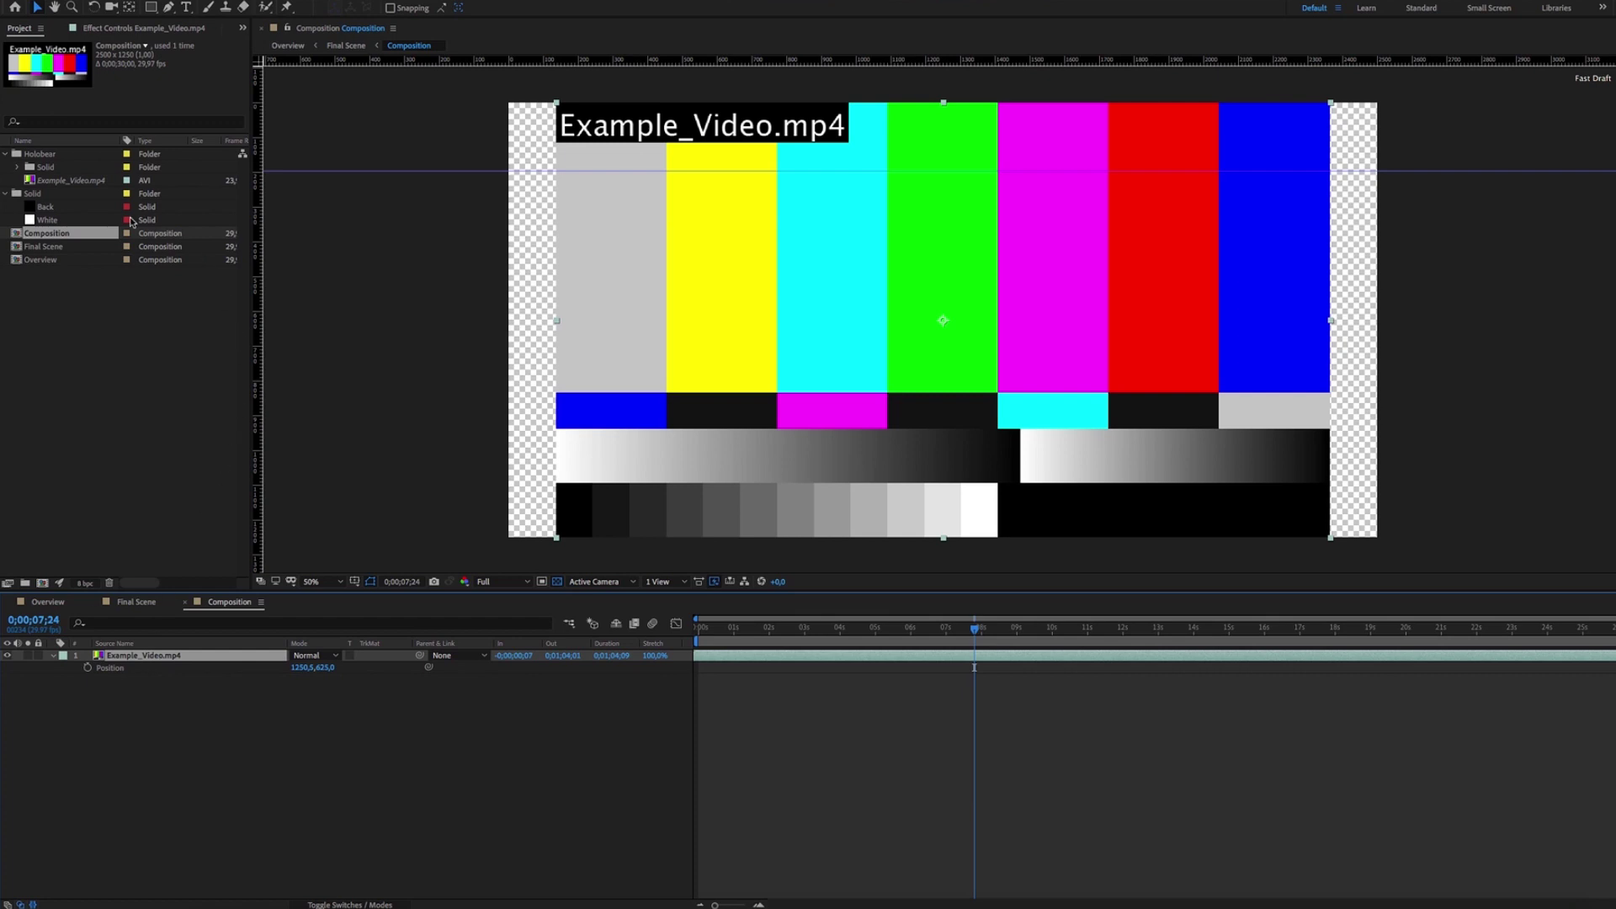
click(82, 183)
- Swap the Example_Video.mp4 footage item for the file My_Video.mp4
right_click(82, 187)
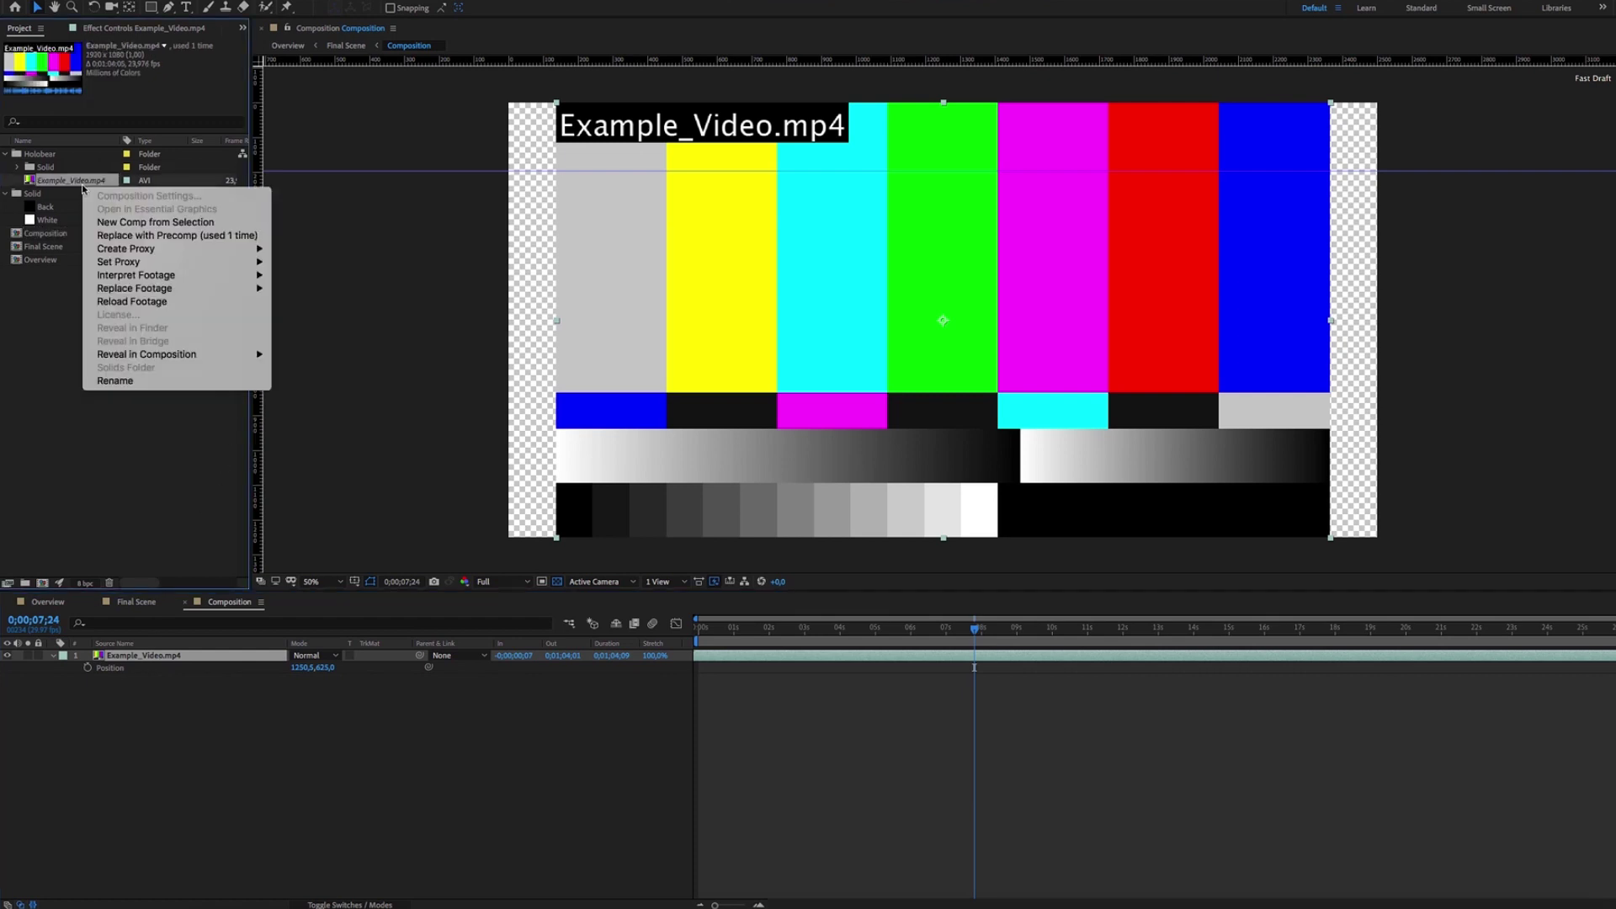
mouse_move(217, 292)
click(286, 291)
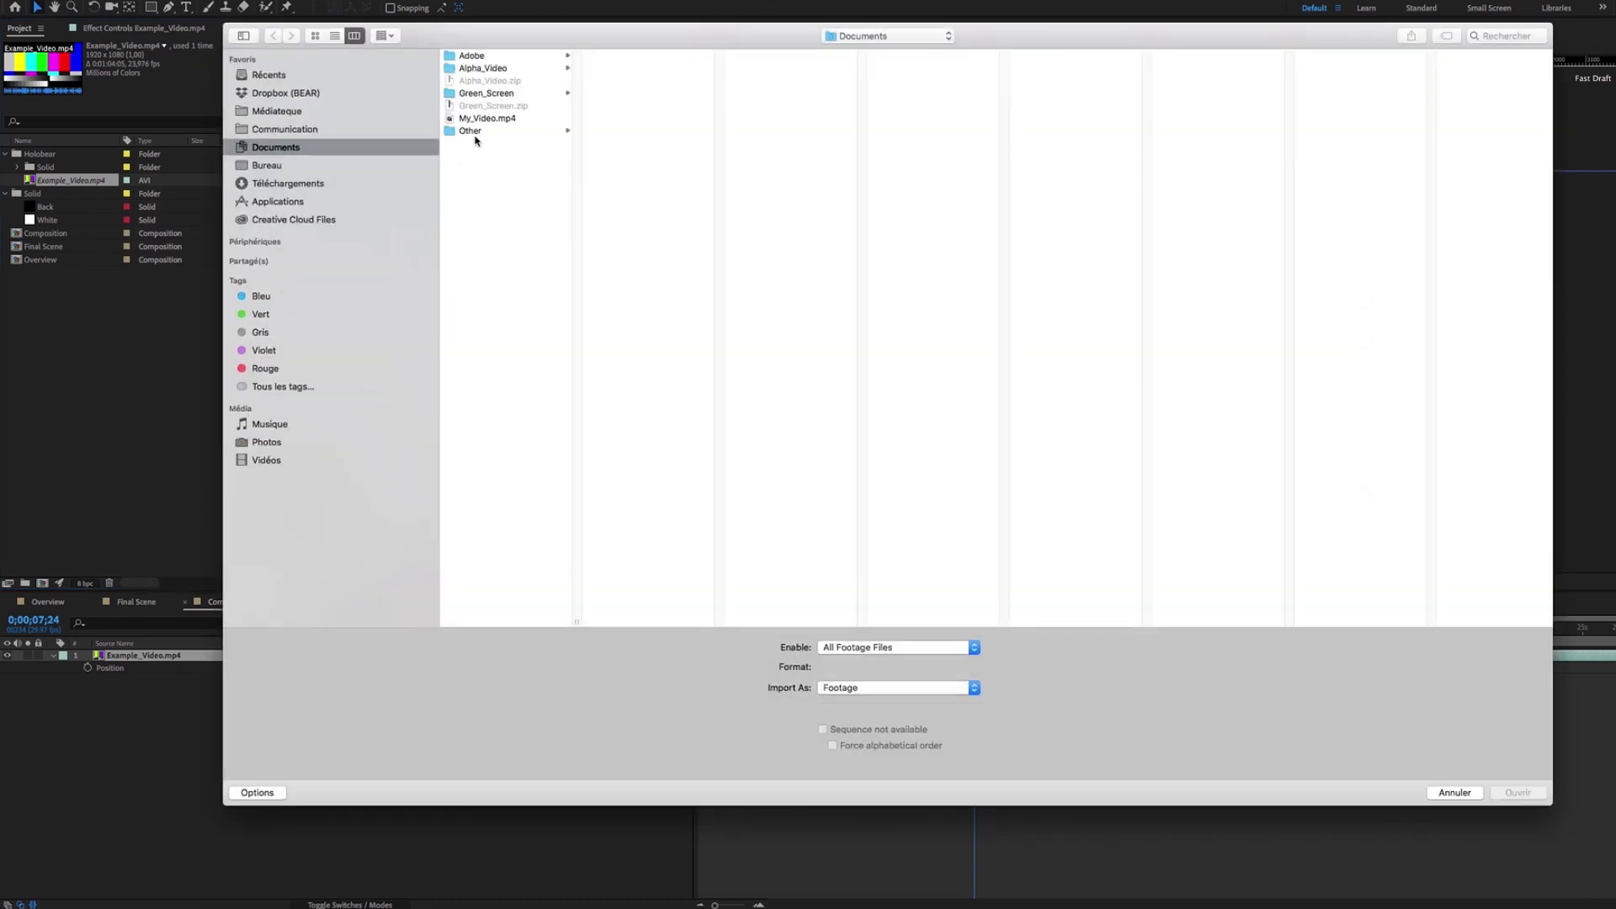
click(478, 120)
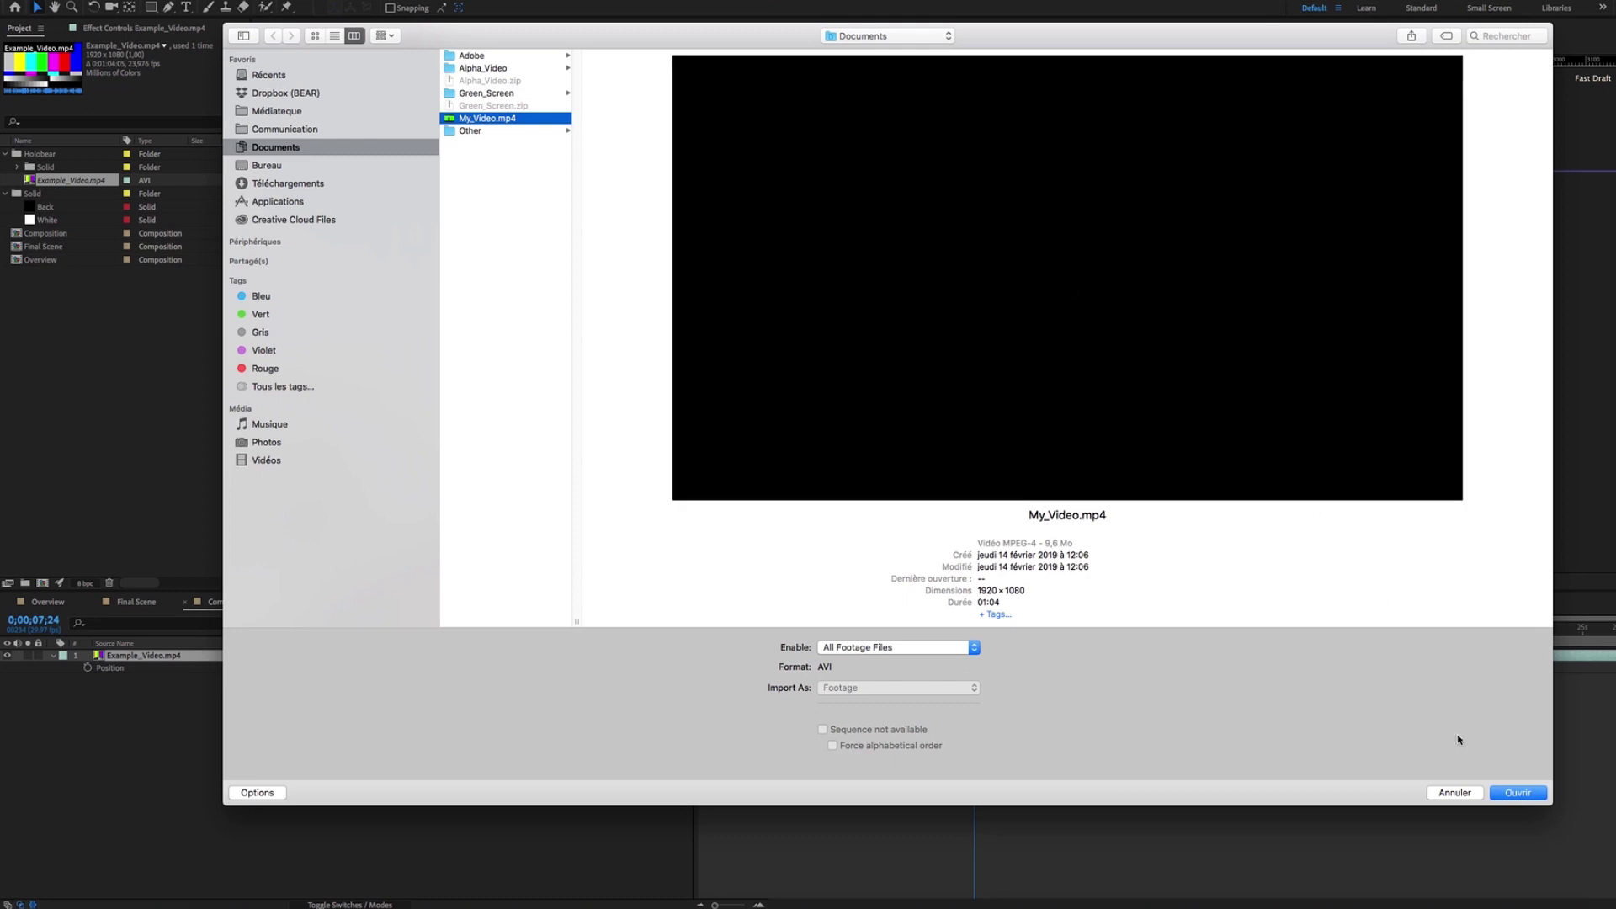
click(1496, 796)
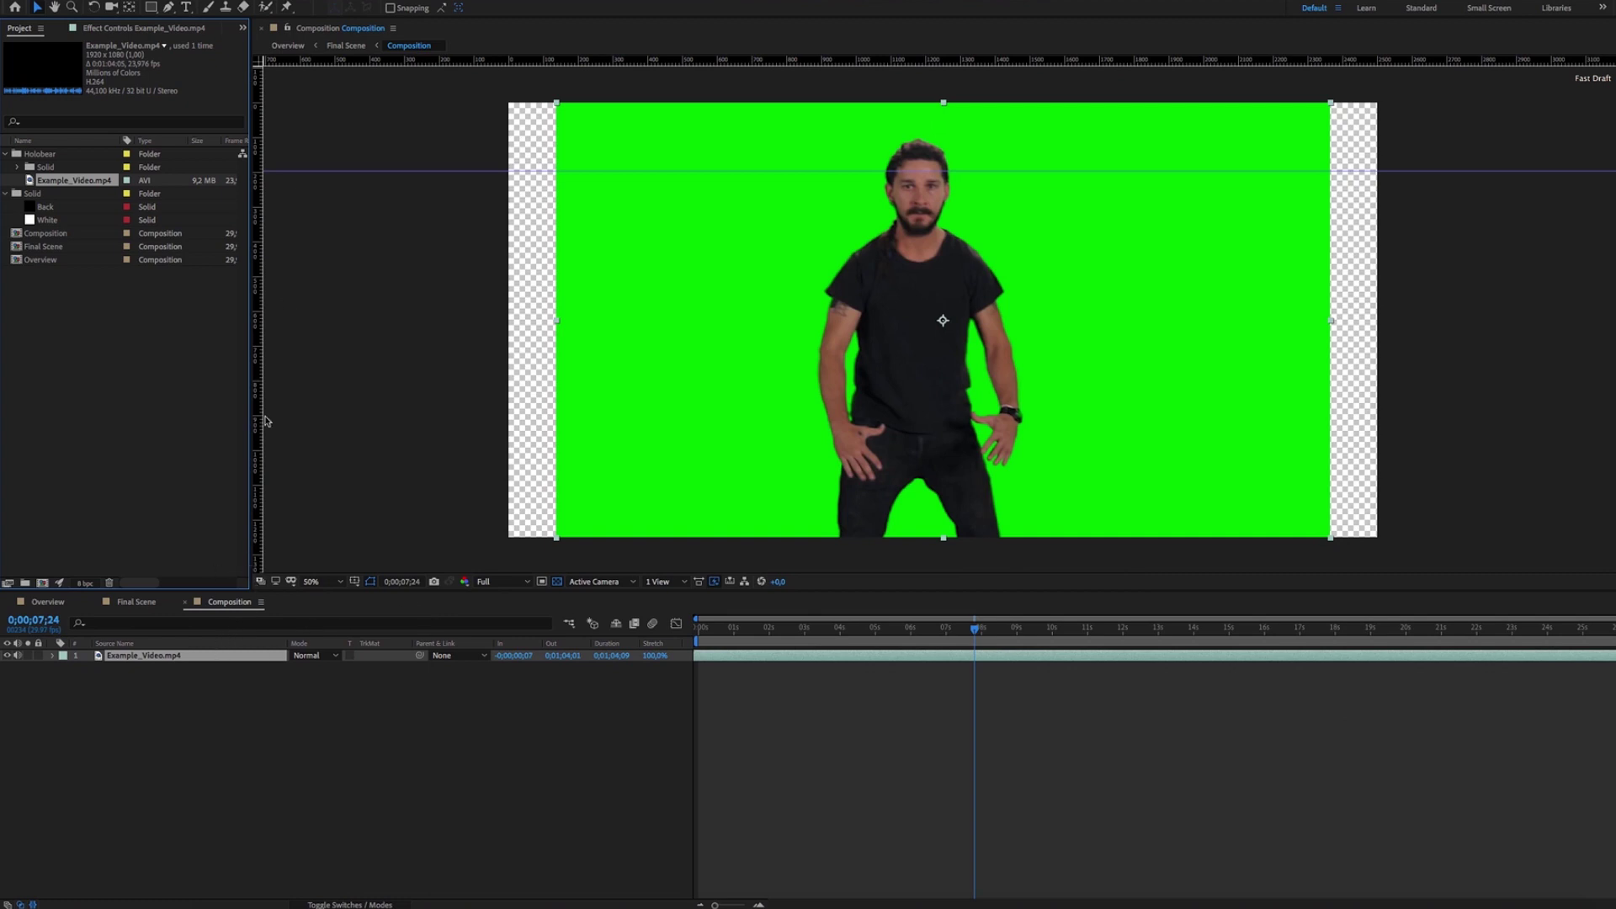
- Sample the green background as Keylight's Screen Colour and set Screen Gain to 120
click(131, 32)
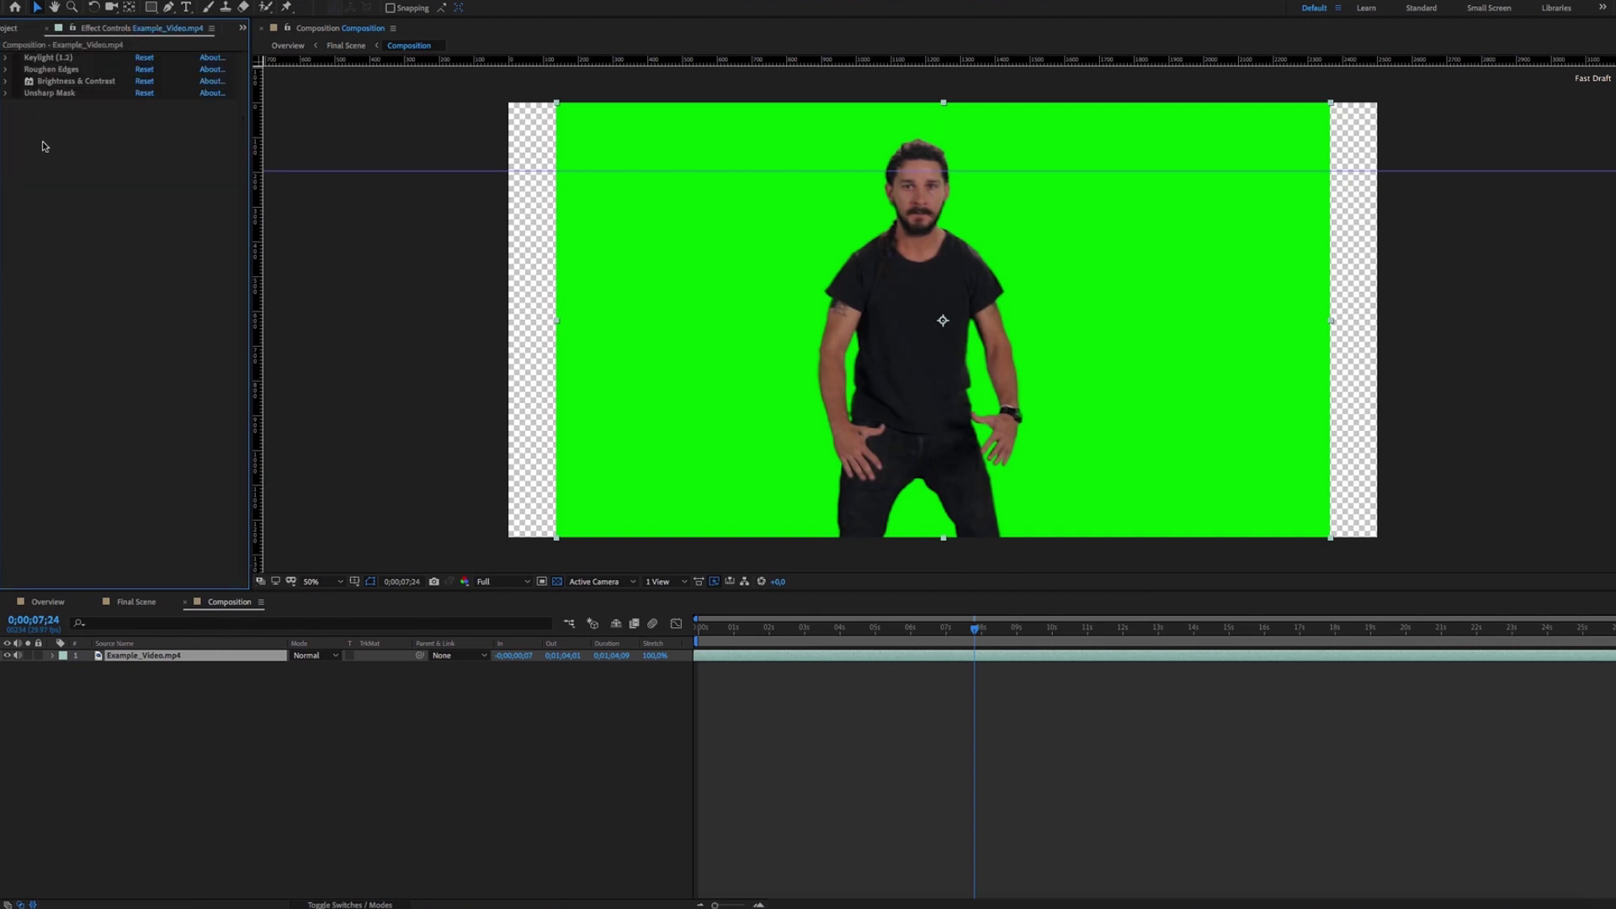
click(6, 59)
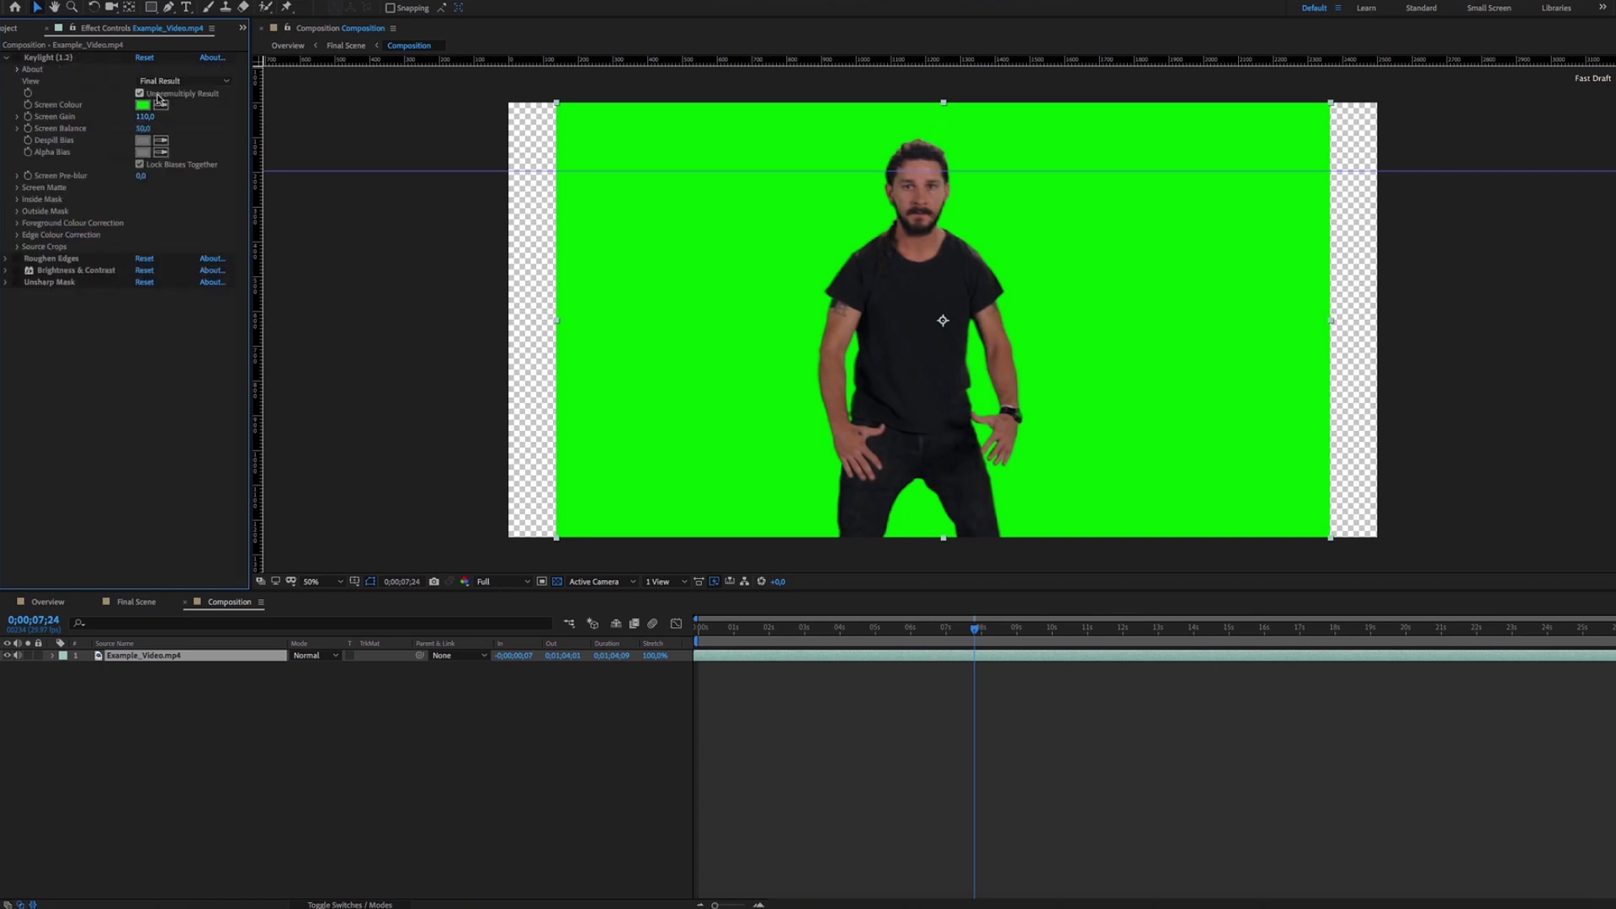
click(604, 259)
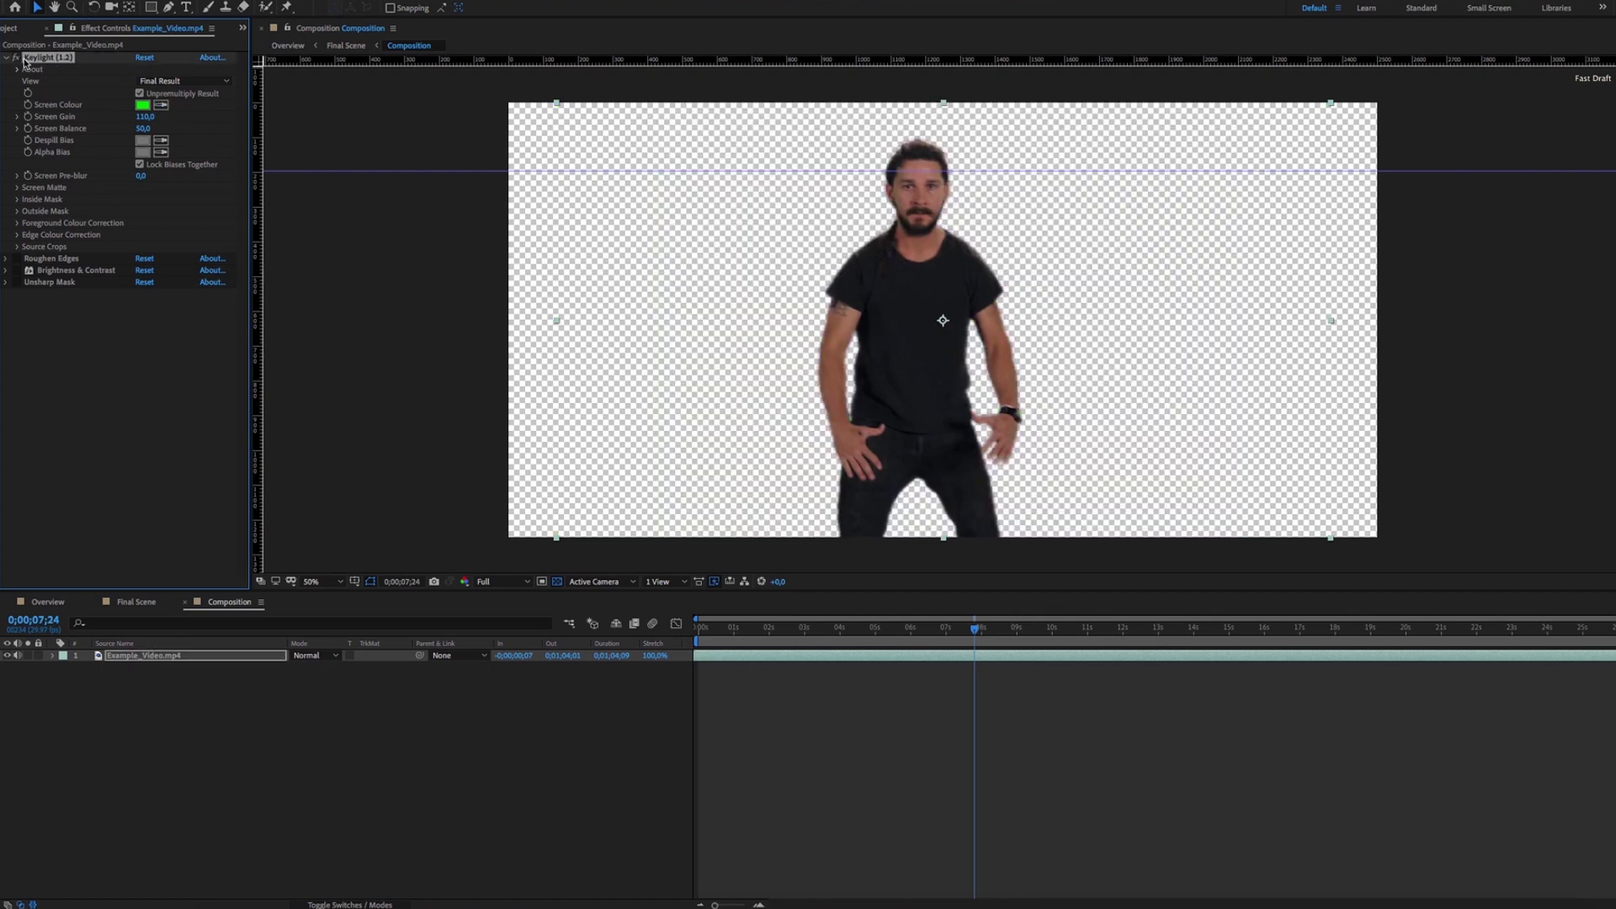
drag(143, 116, 536, 128)
drag(417, 124, 170, 139)
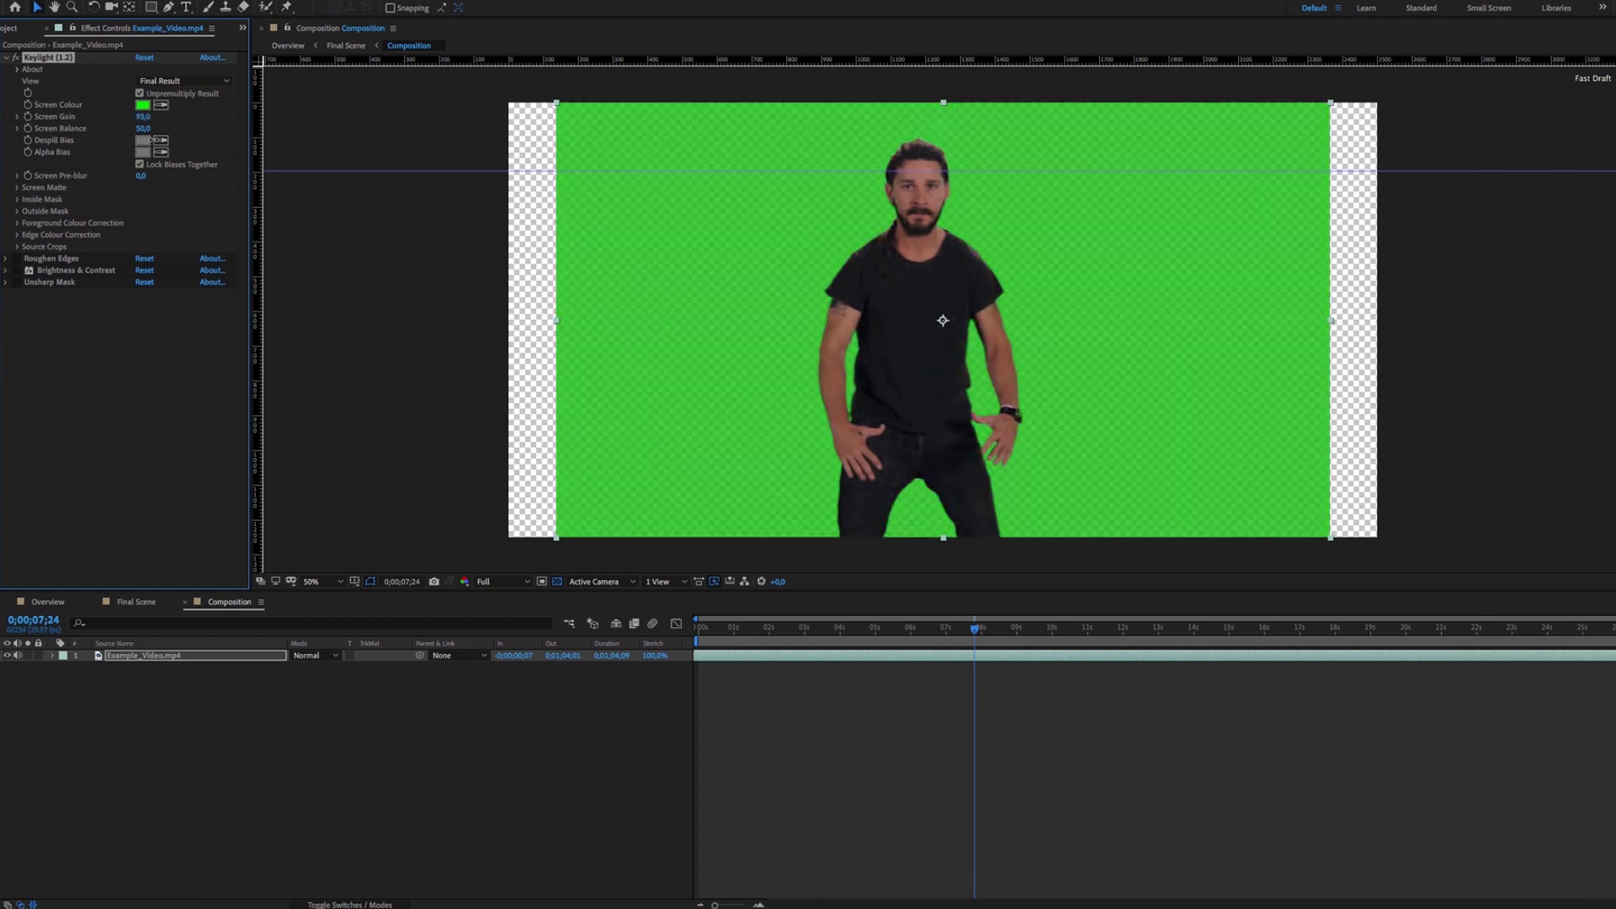
- Adjust the Roughen Edges Edge Sharpness on the keyed footage
click(8, 58)
click(6, 70)
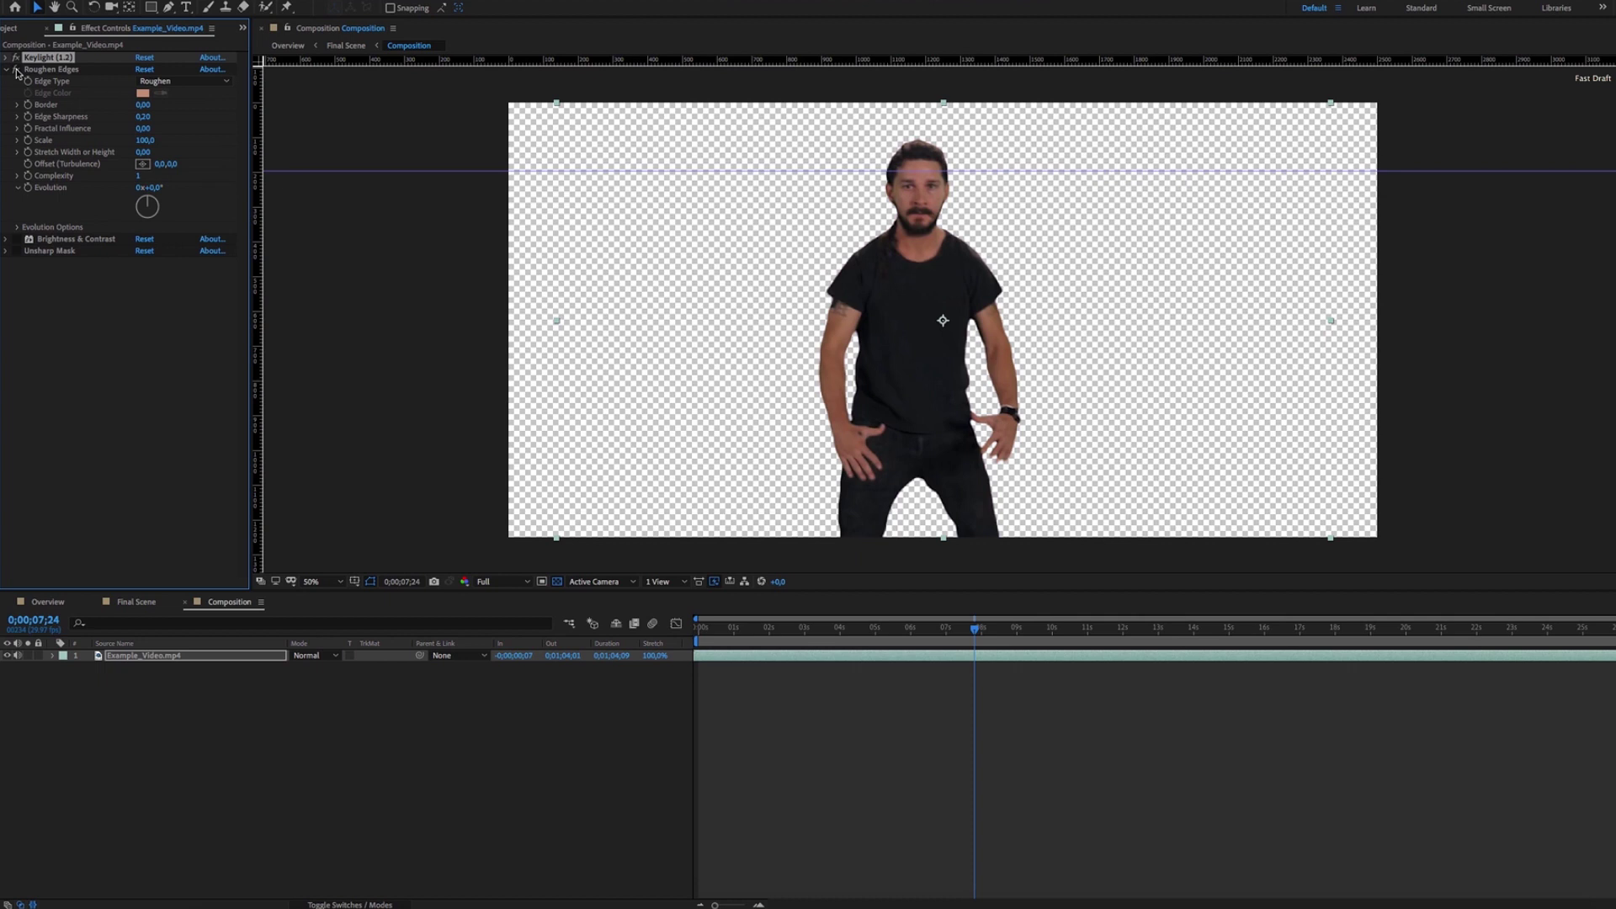
drag(142, 117, 186, 116)
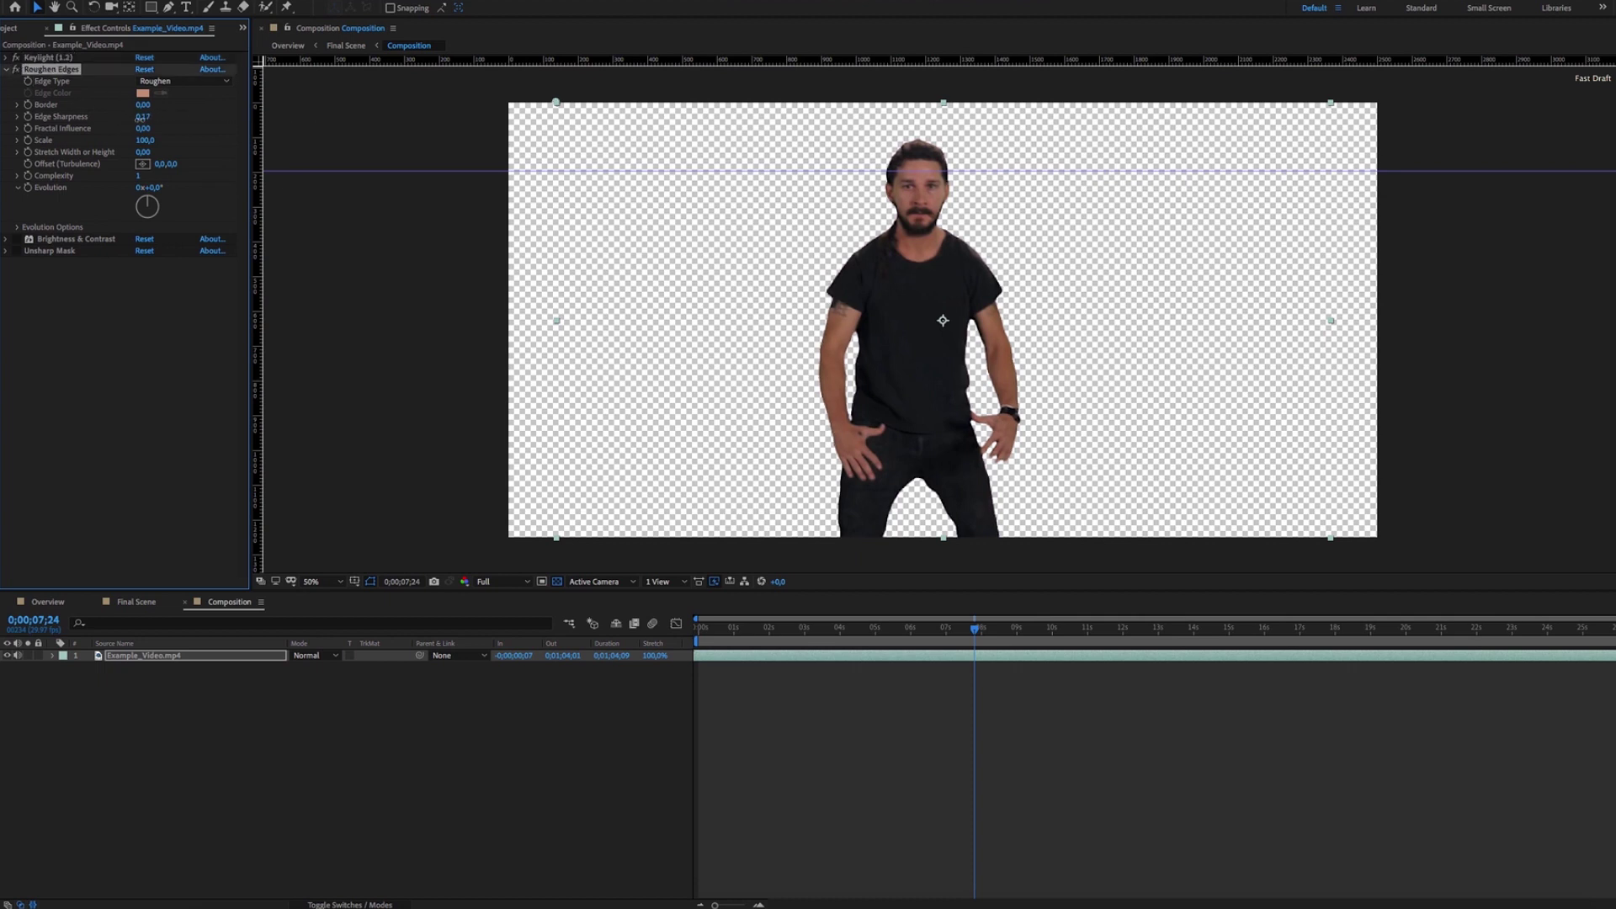
drag(142, 118, 148, 125)
click(7, 72)
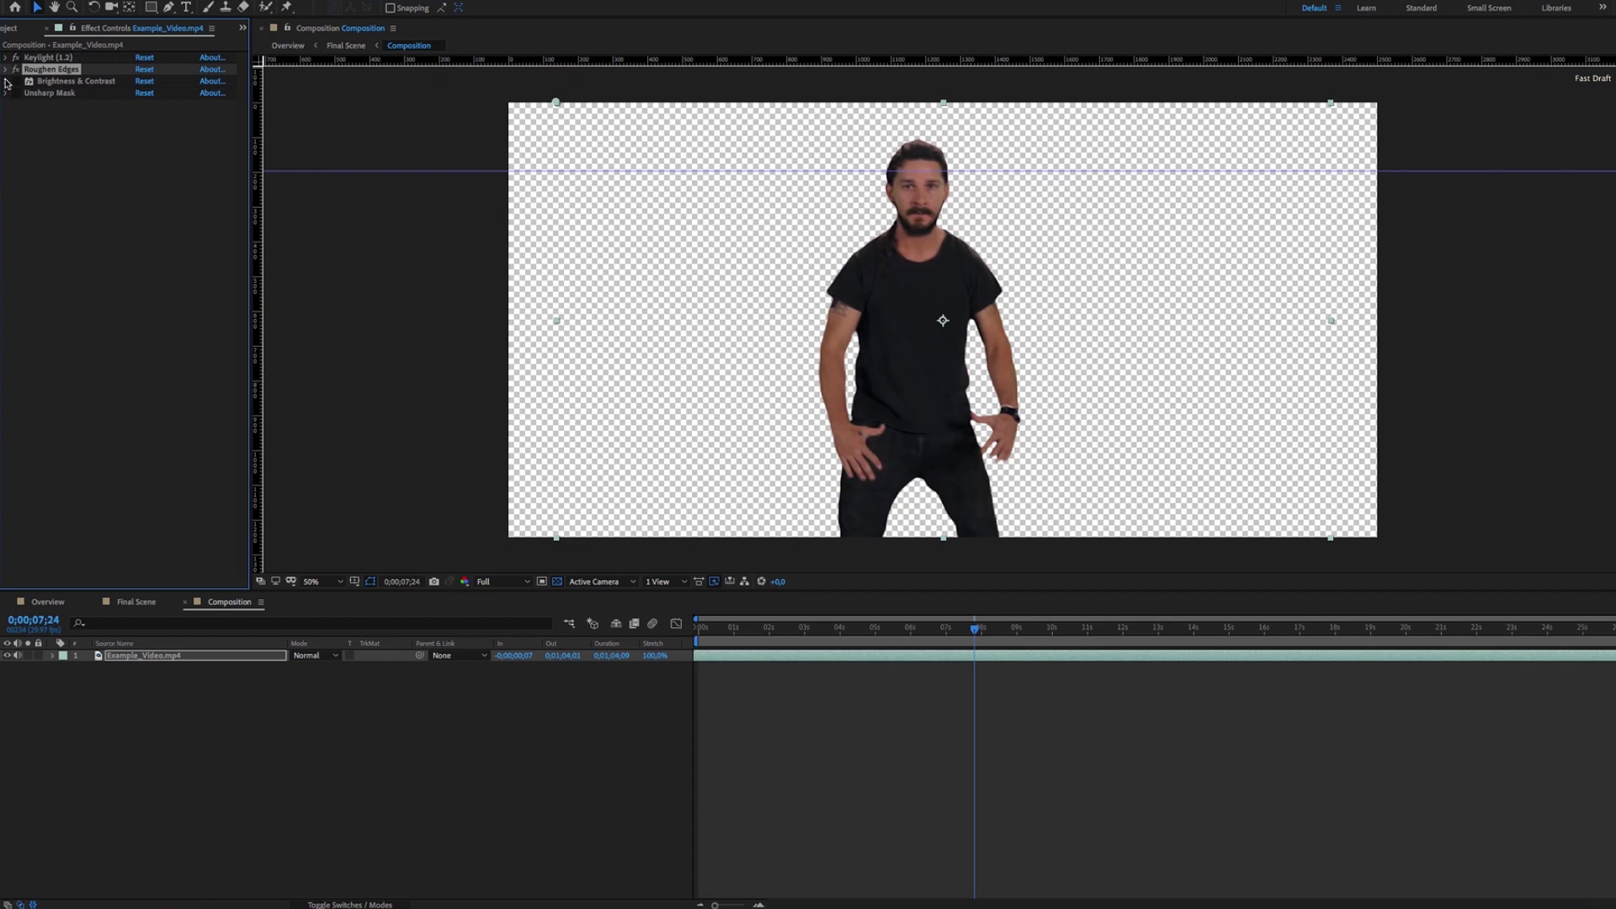
- Check Brightness & Contrast, then raise the Unsharp Mask Amount to 196
click(7, 81)
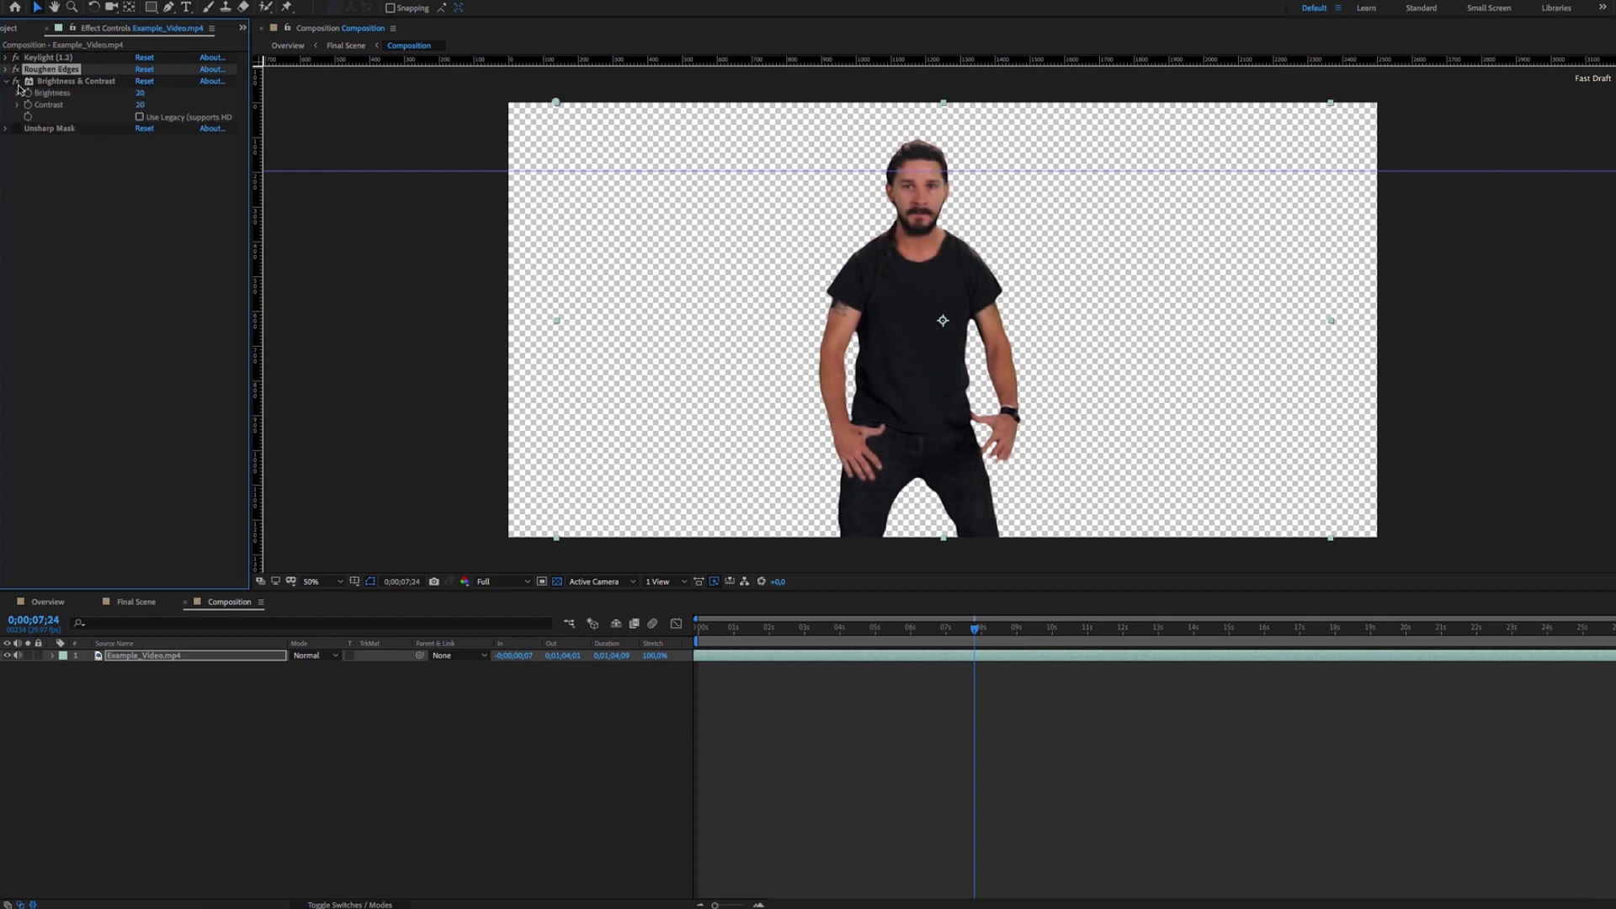
click(7, 82)
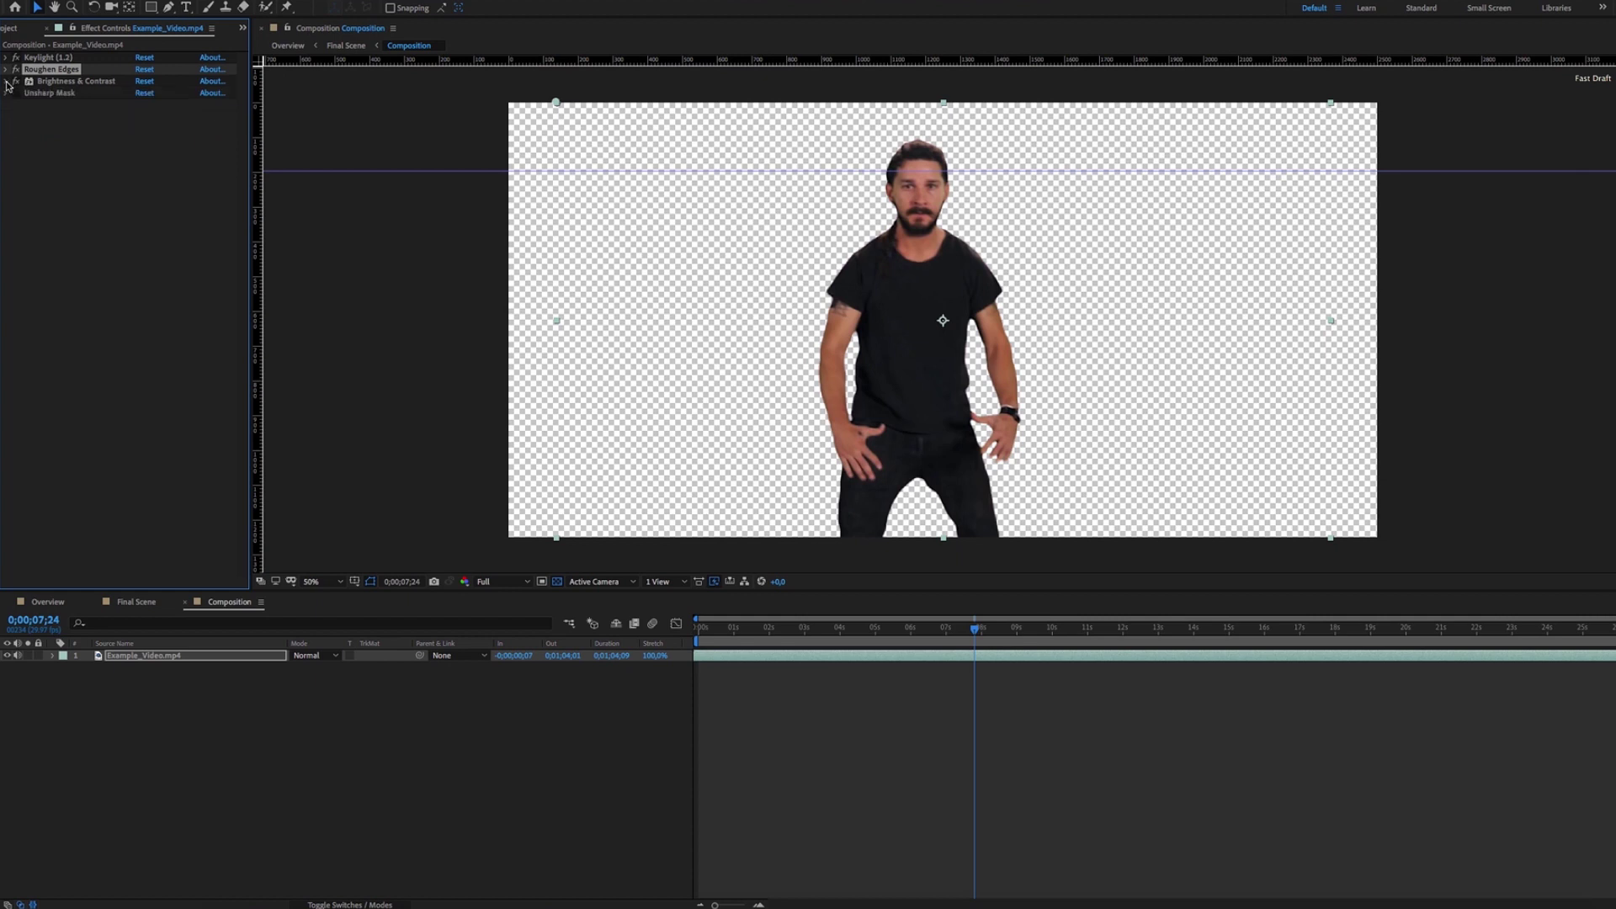
click(7, 93)
drag(143, 106, 168, 105)
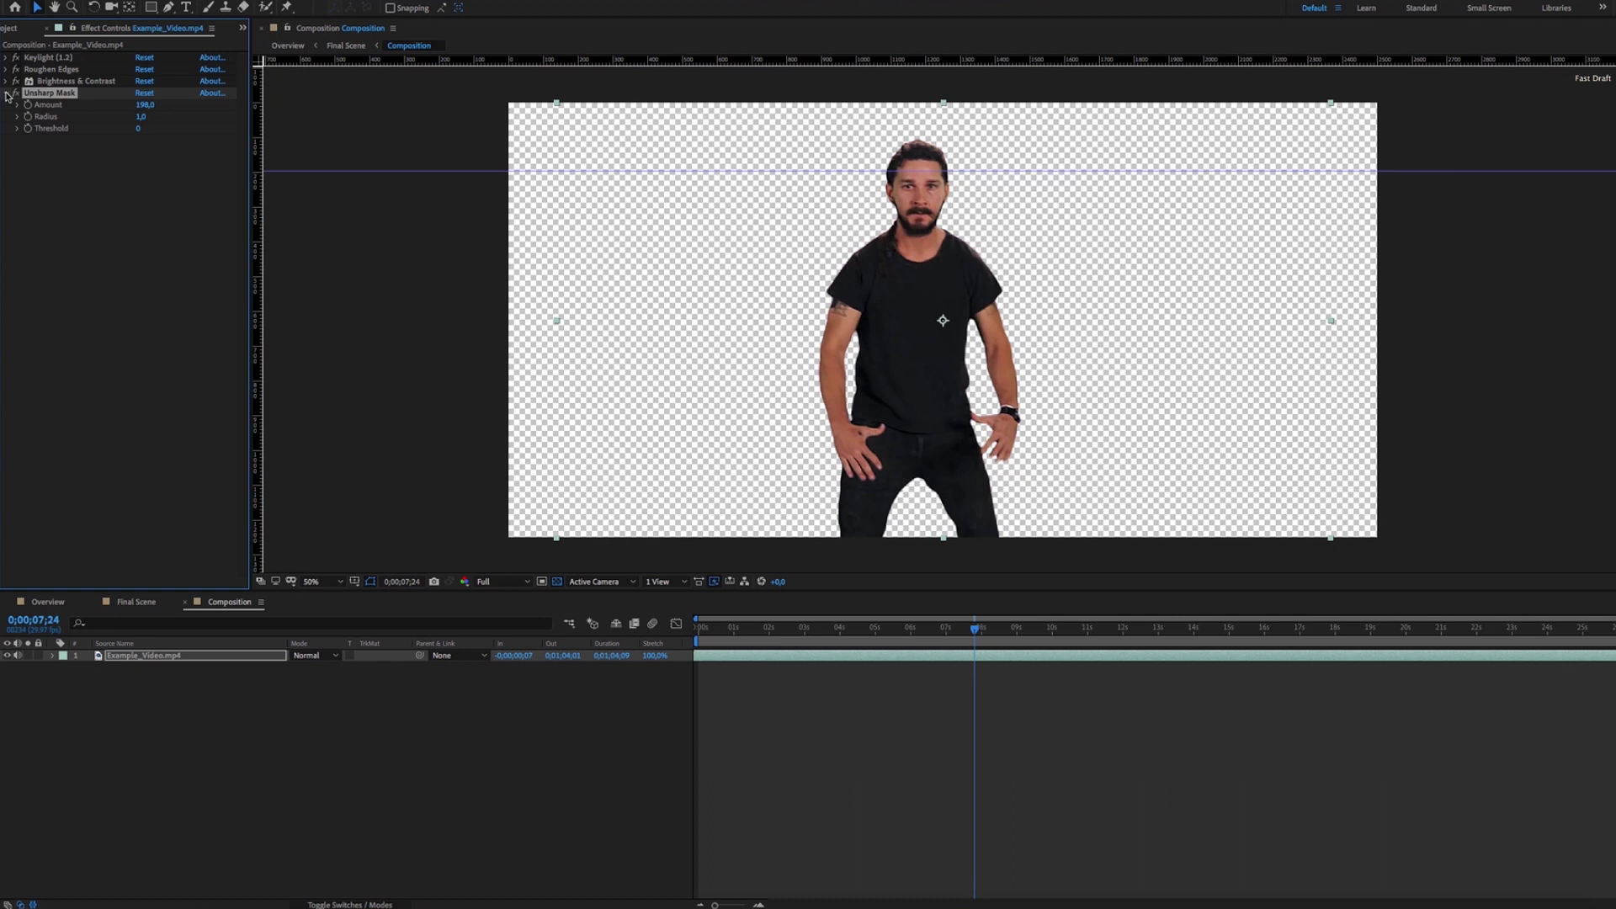
click(7, 94)
click(796, 637)
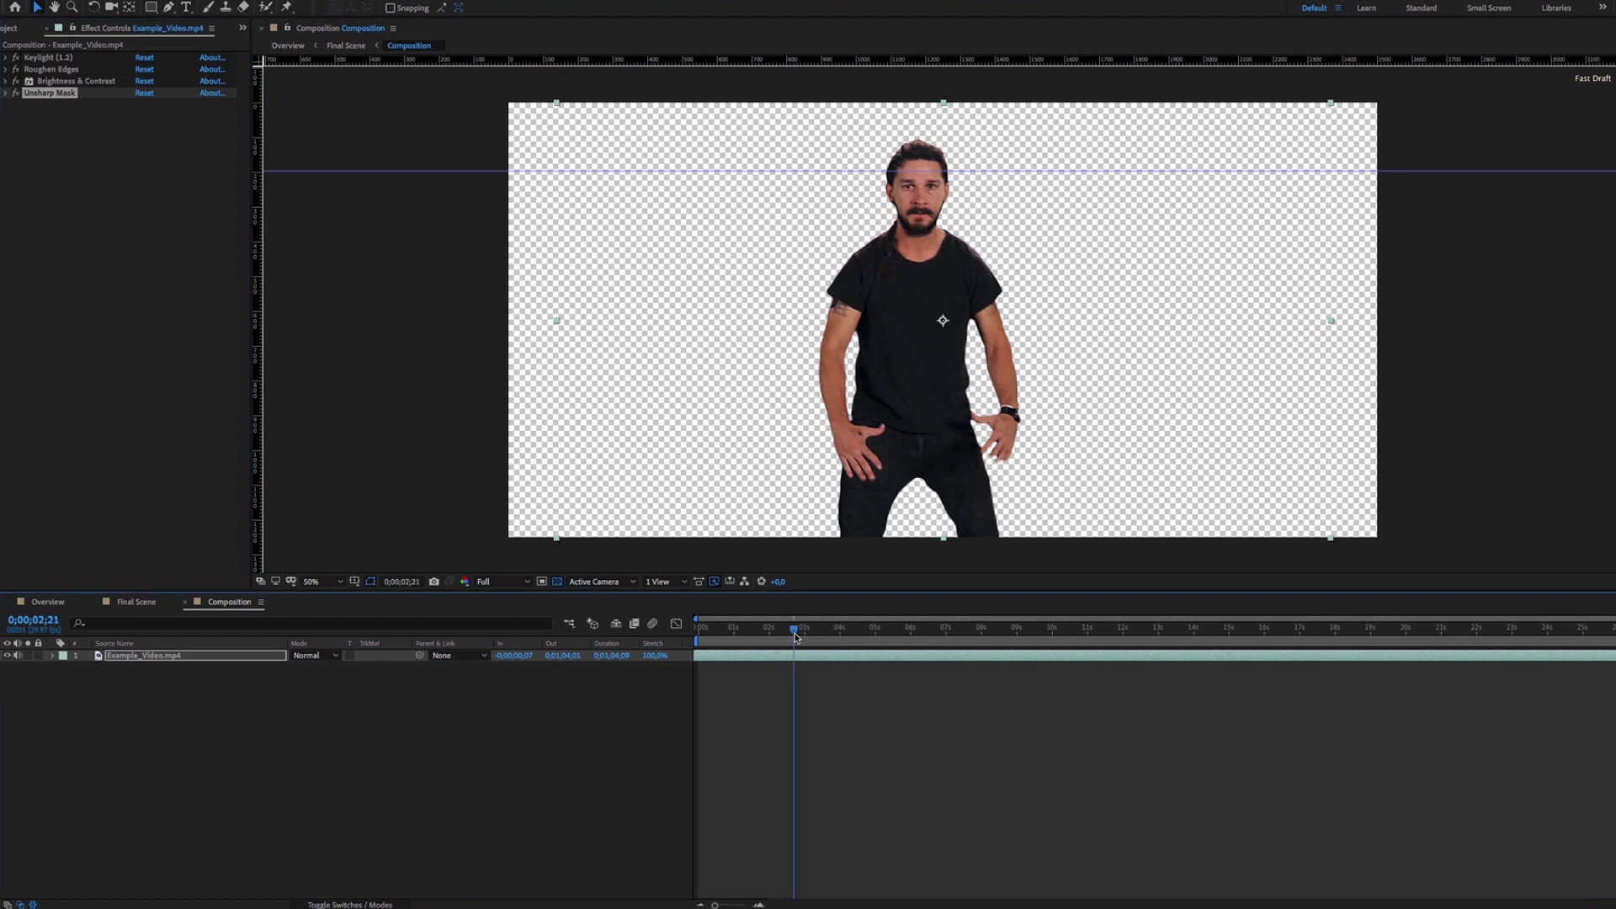
drag(847, 638, 1020, 632)
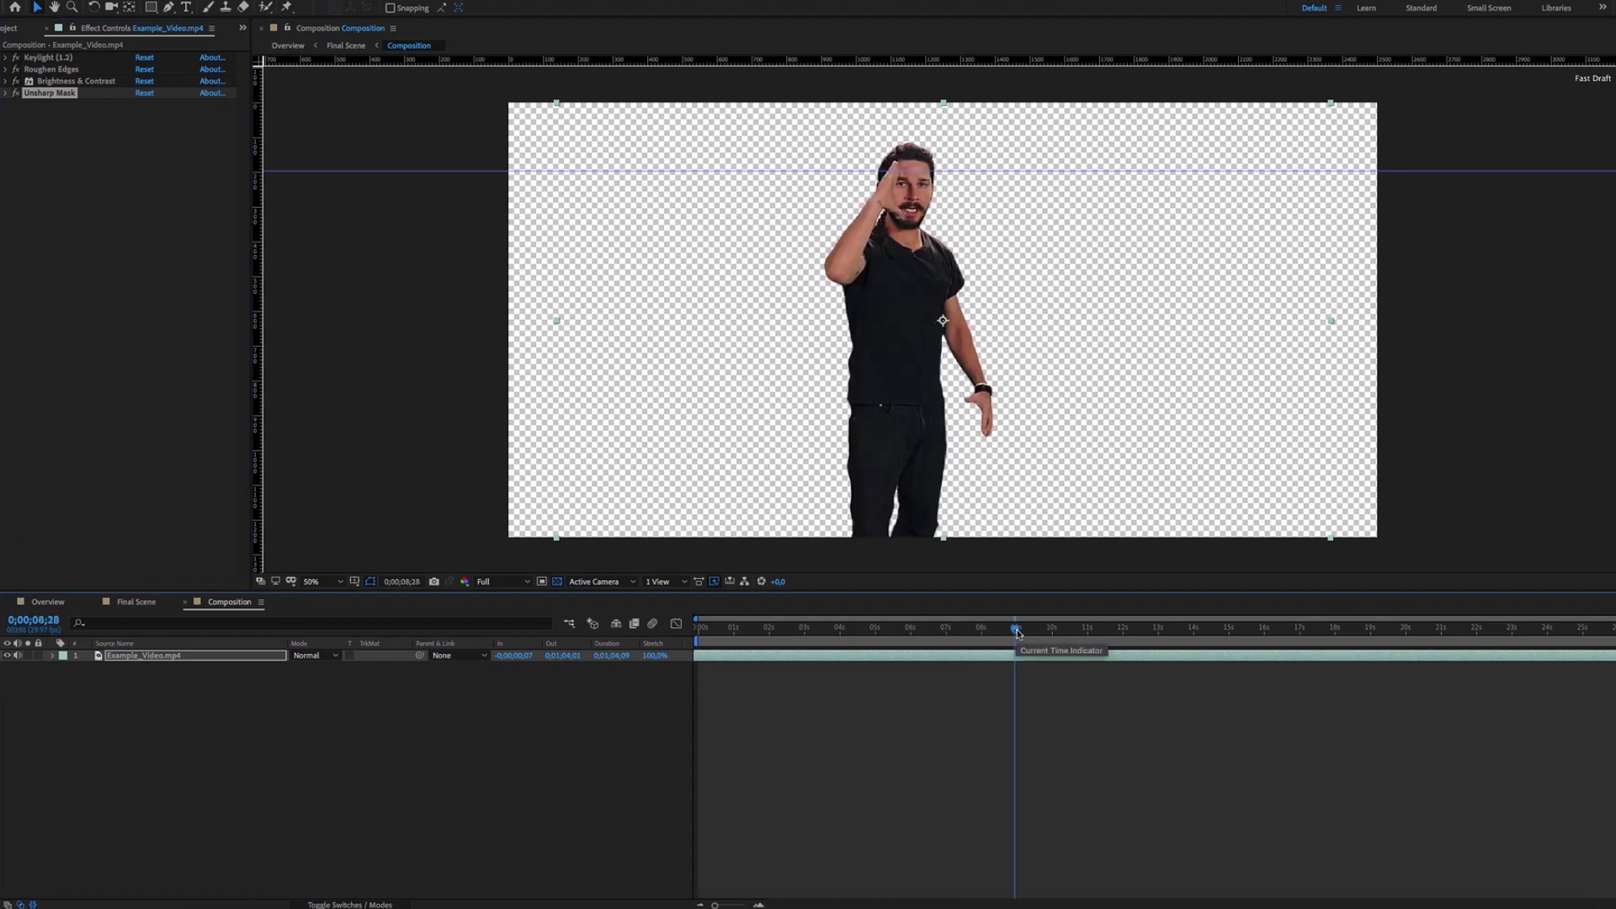
click(125, 603)
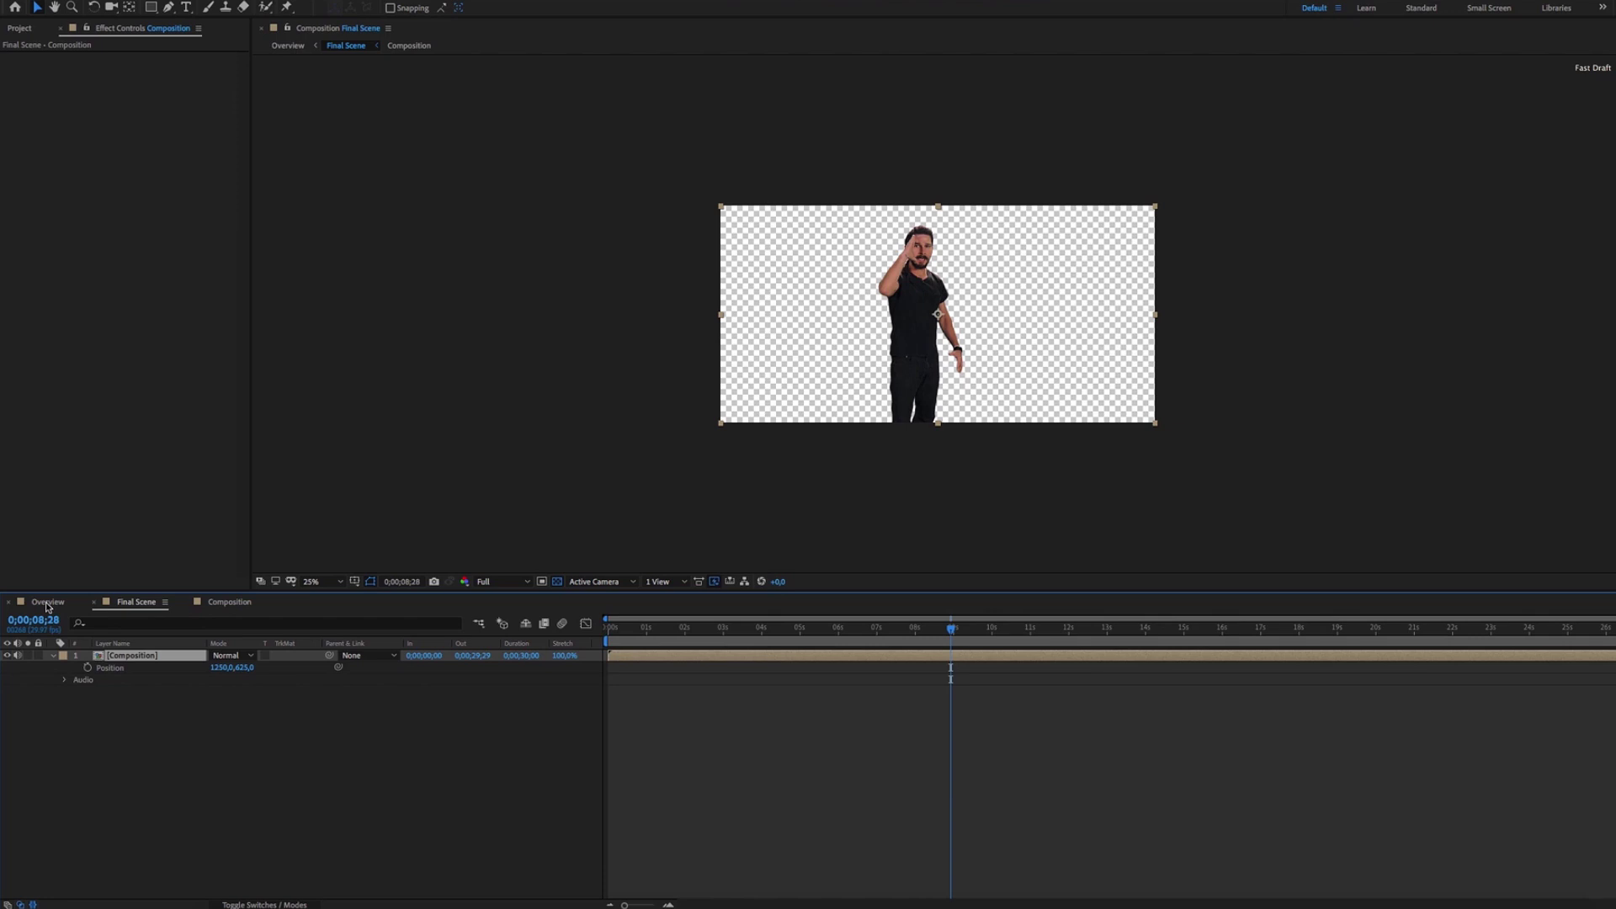
- Set the Composition comp's width to 2210 px in Composition Settings
click(216, 605)
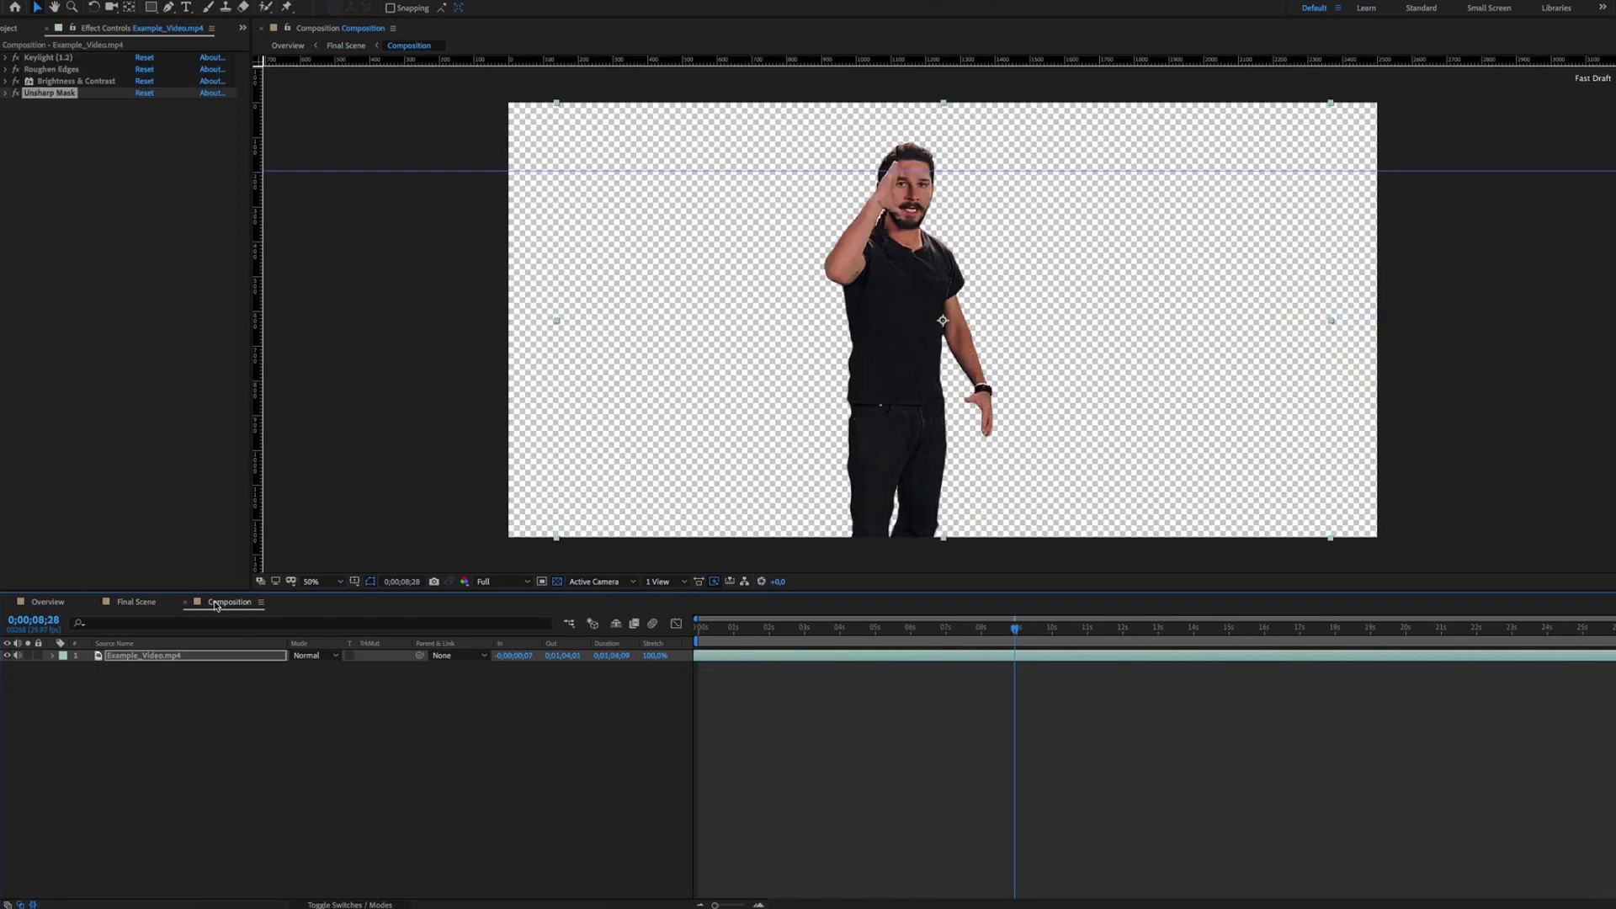
right_click(216, 604)
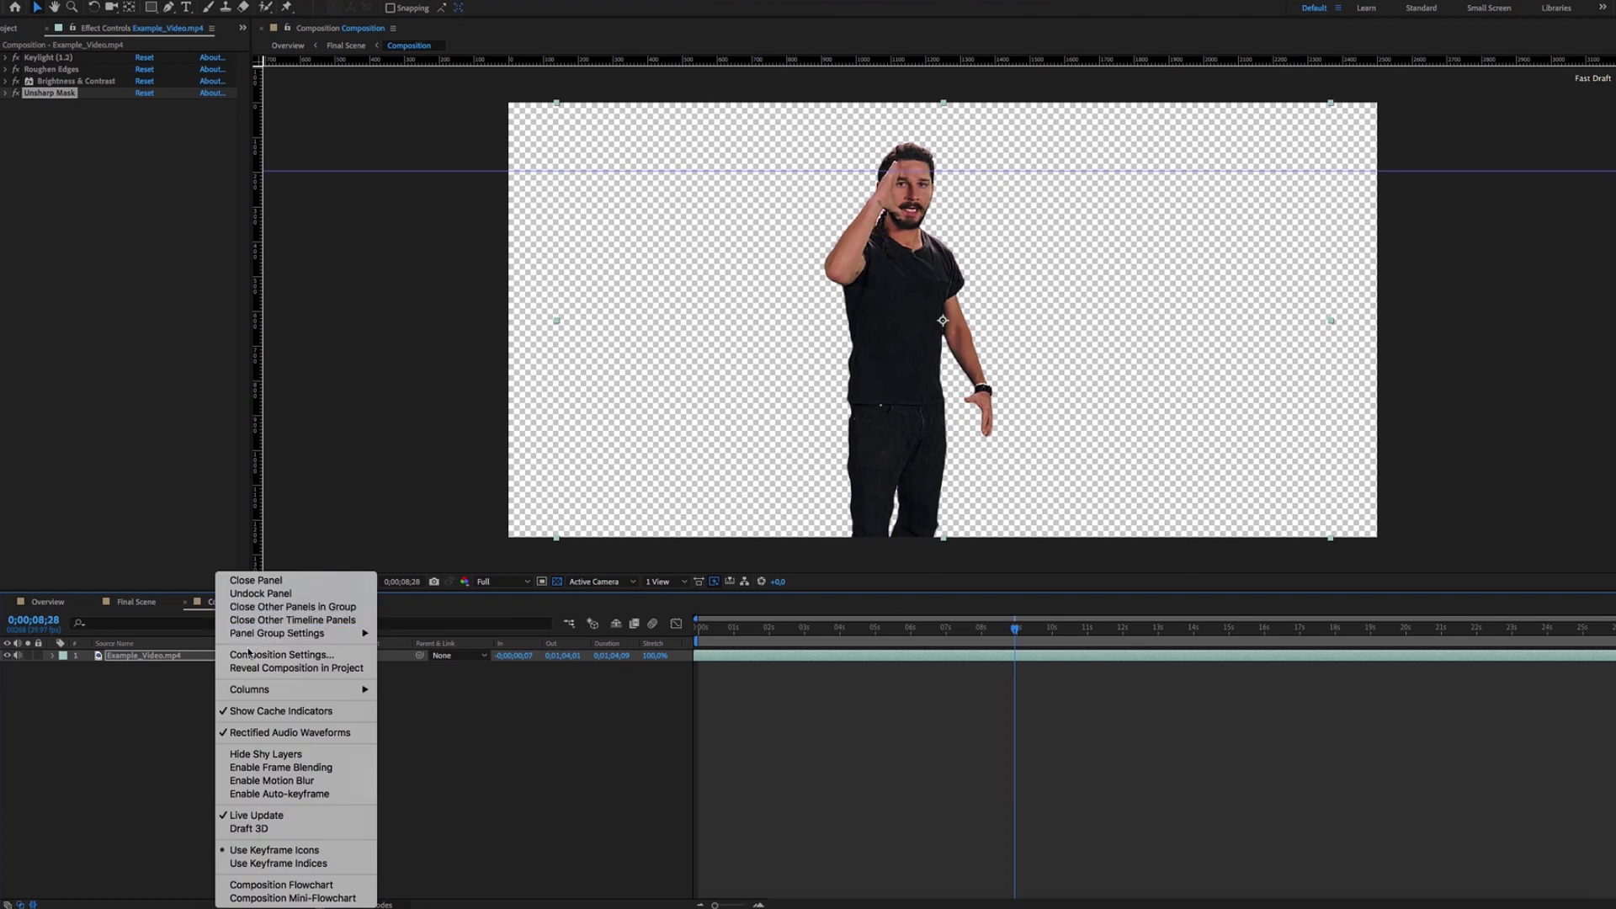
click(248, 652)
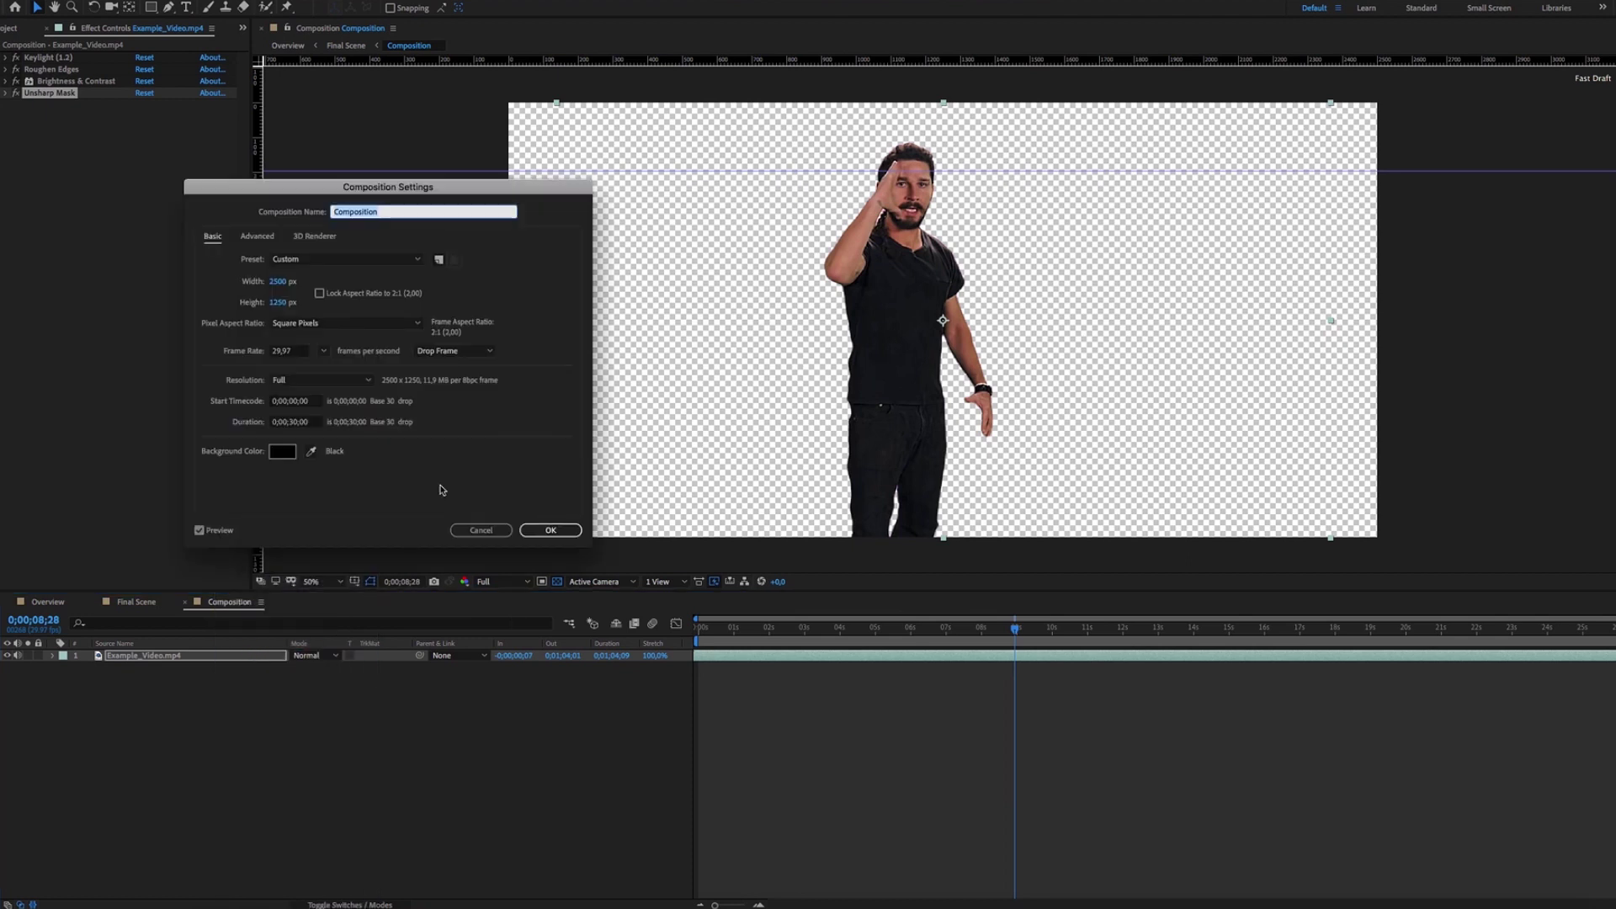
click(278, 283)
text(2210)
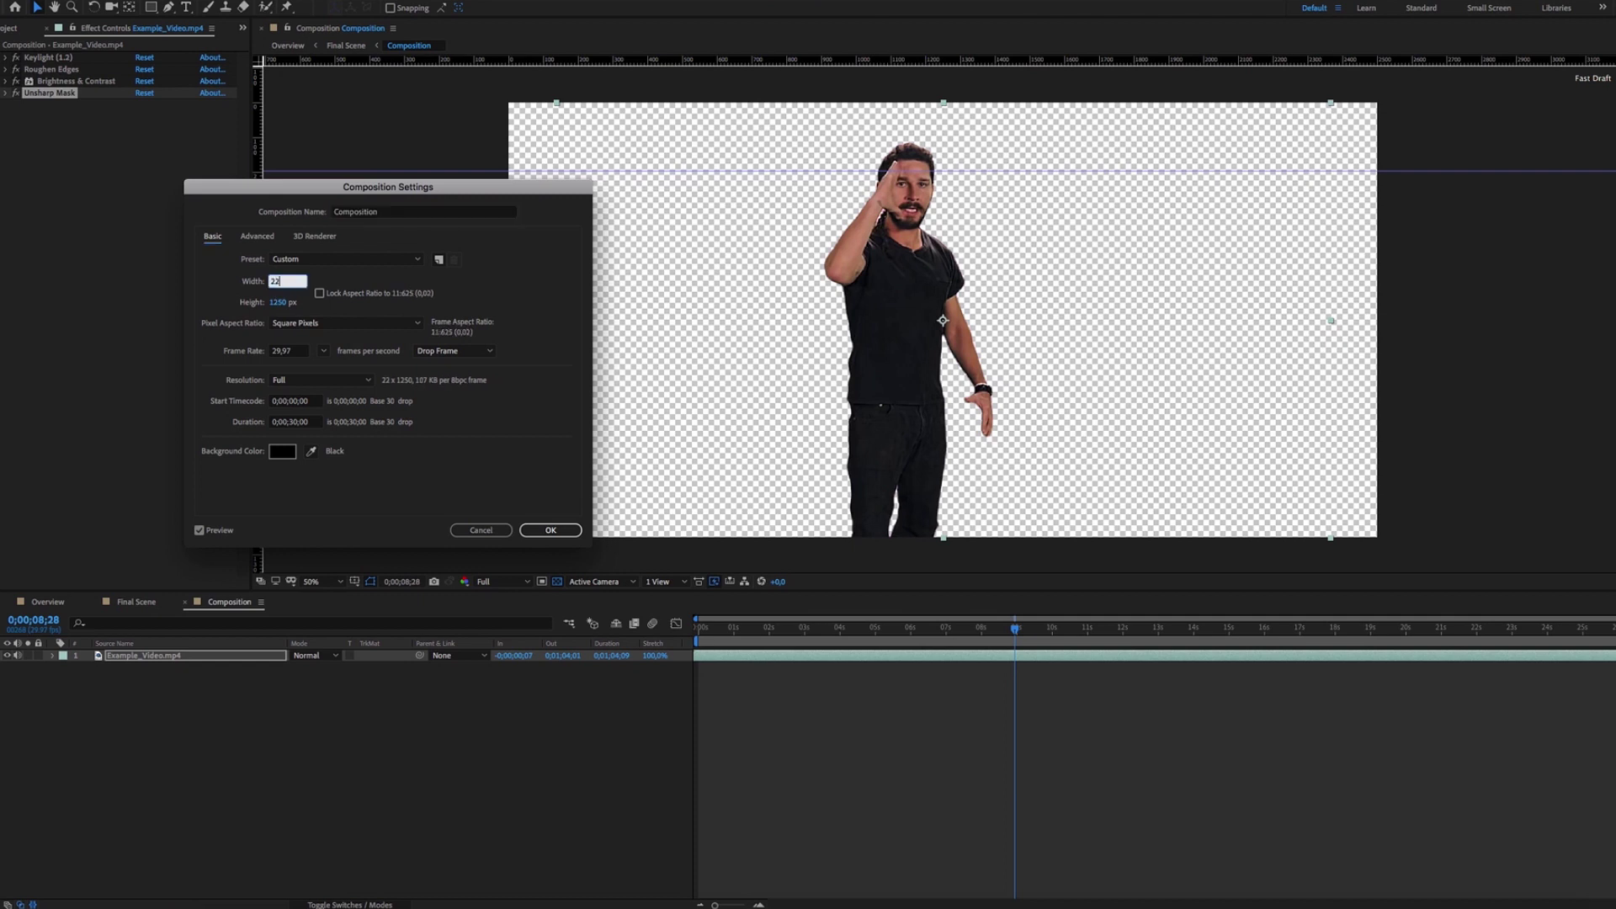
click(536, 530)
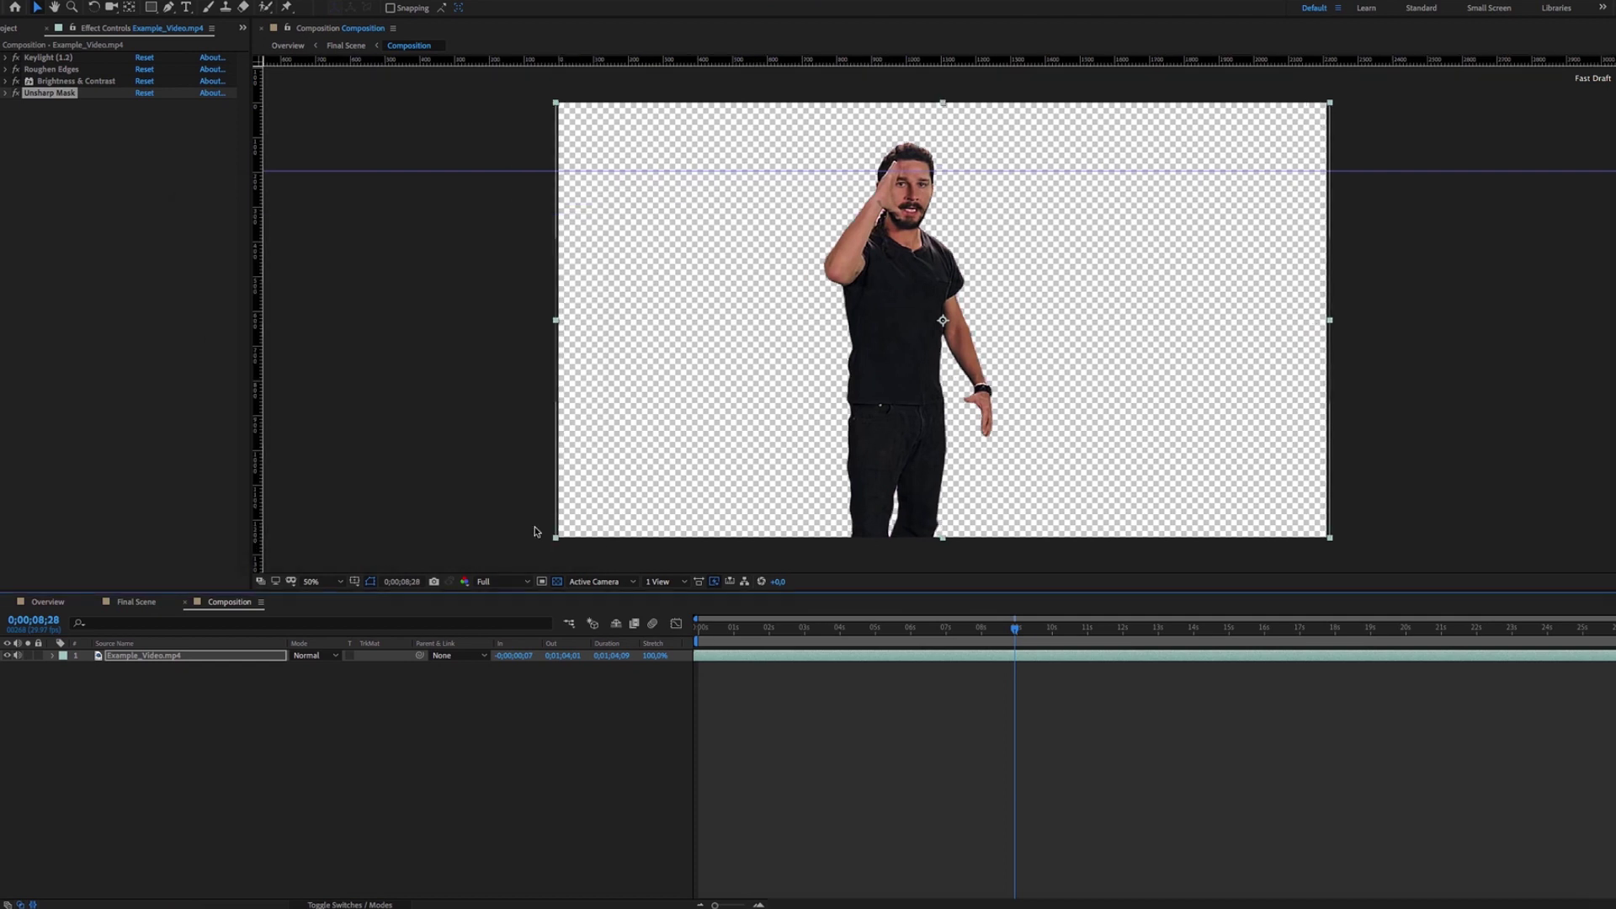
- Set the Final Scene comp's width to 2210 px, making it 2210 × 1250
click(138, 609)
right_click(139, 611)
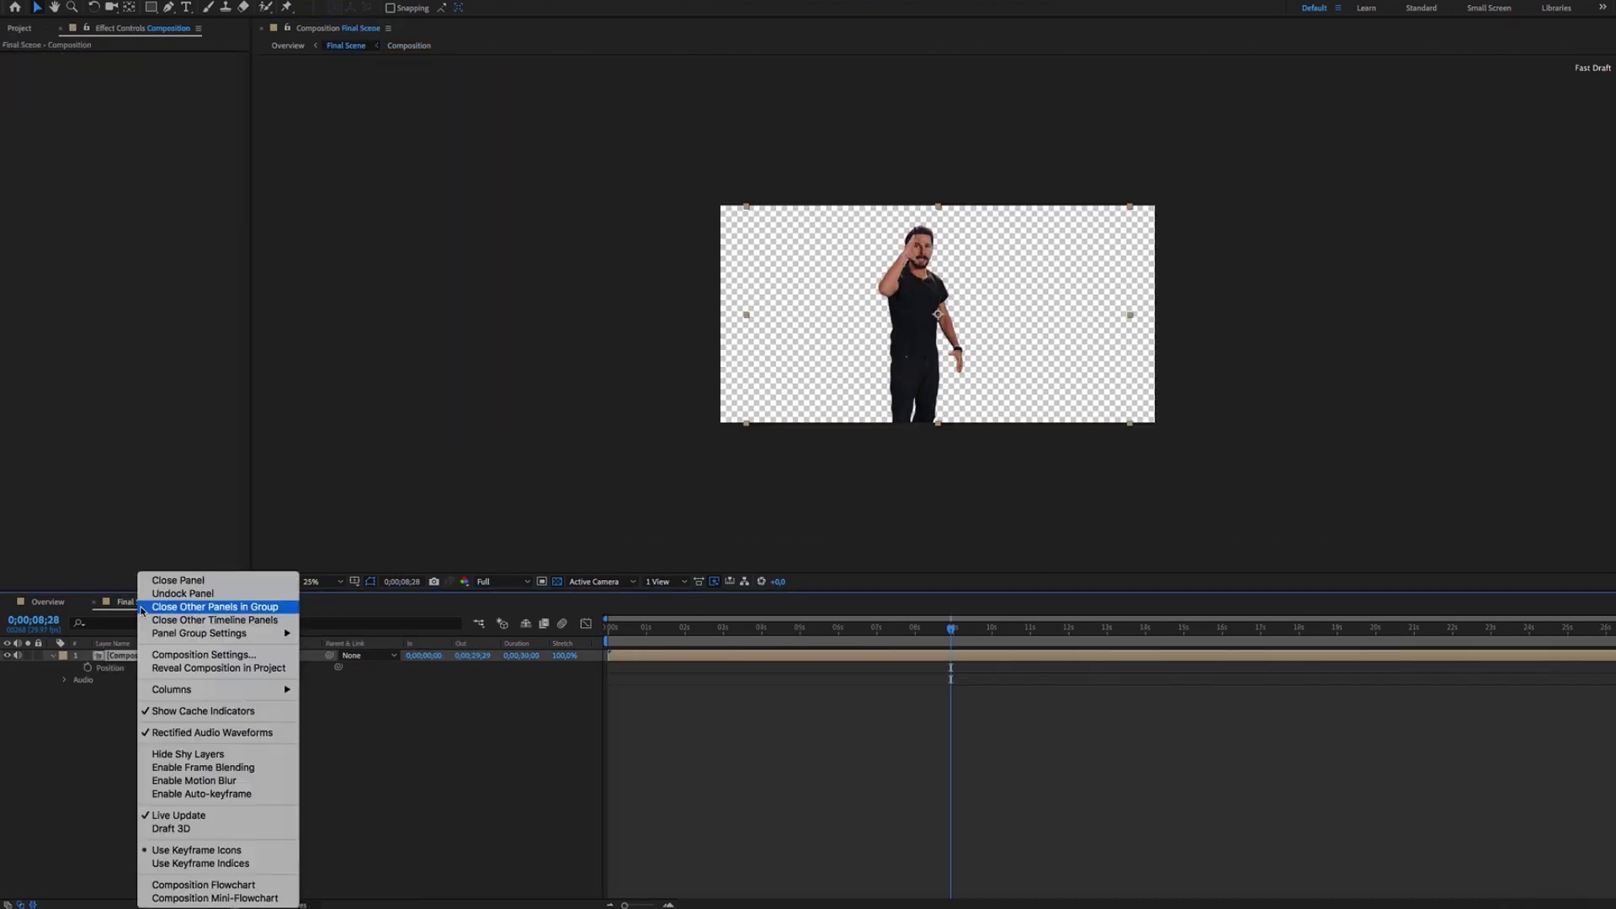
click(160, 654)
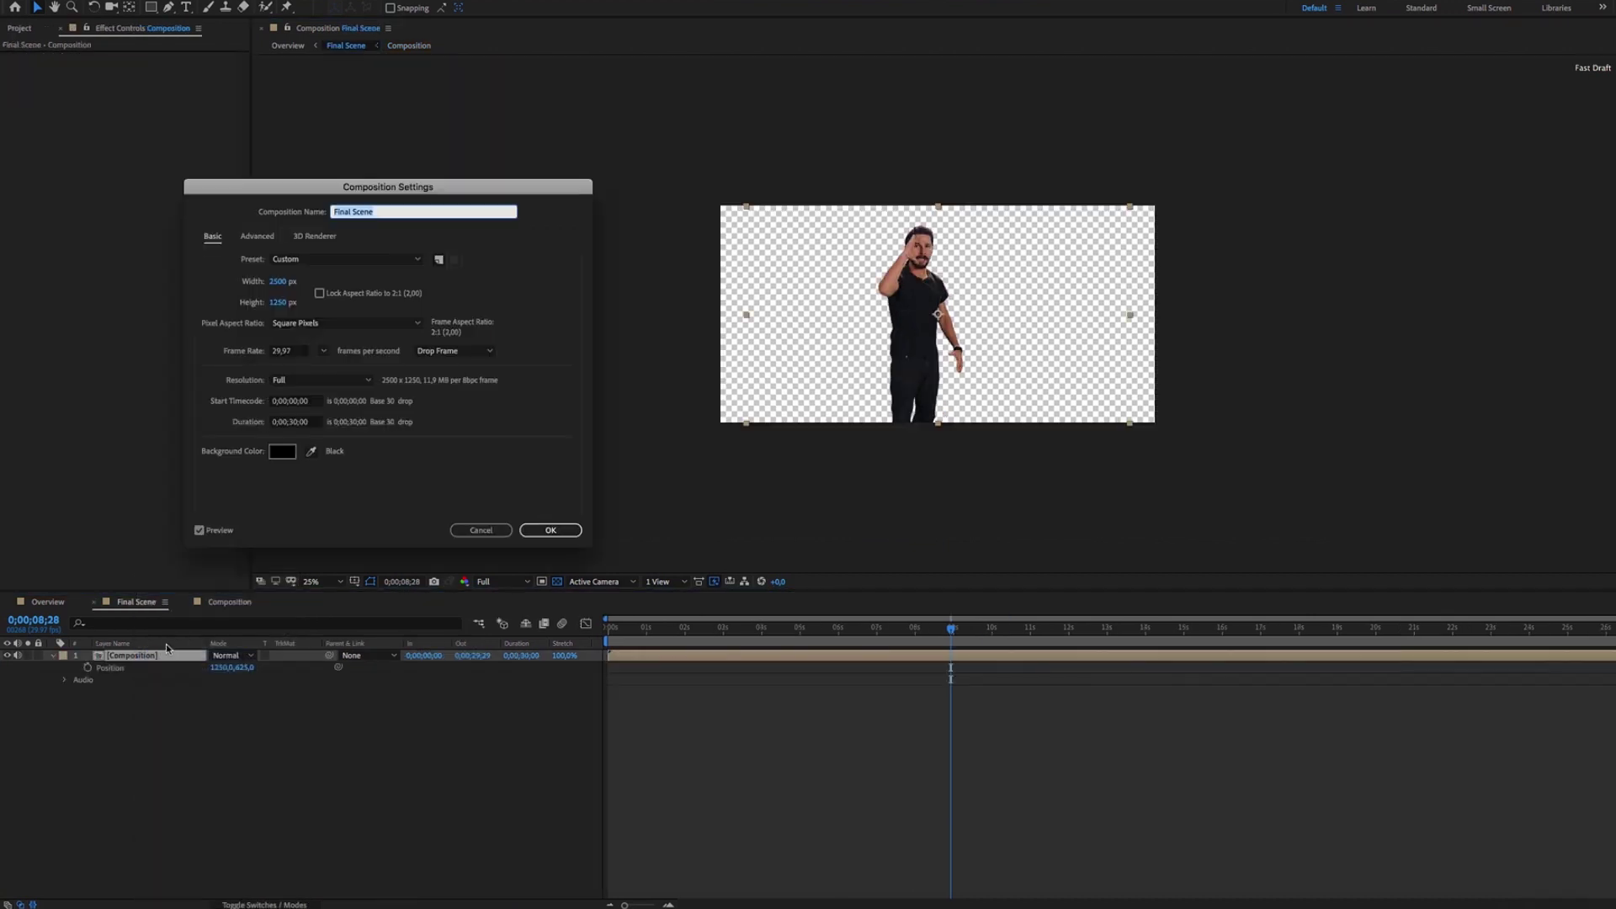
click(282, 281)
text(2210)
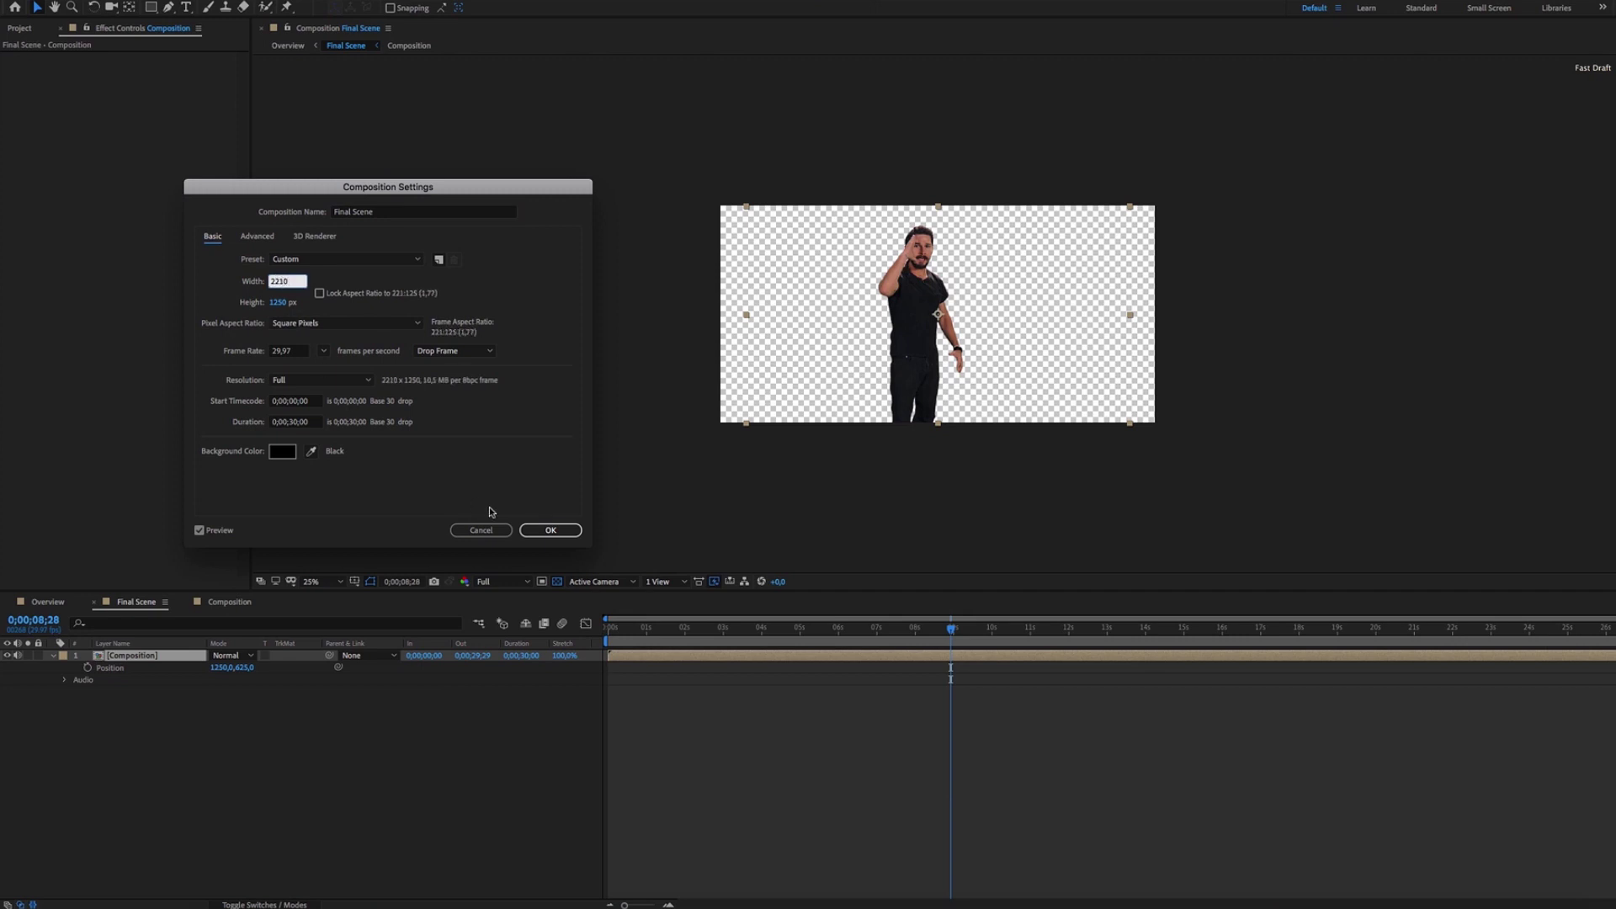
click(531, 531)
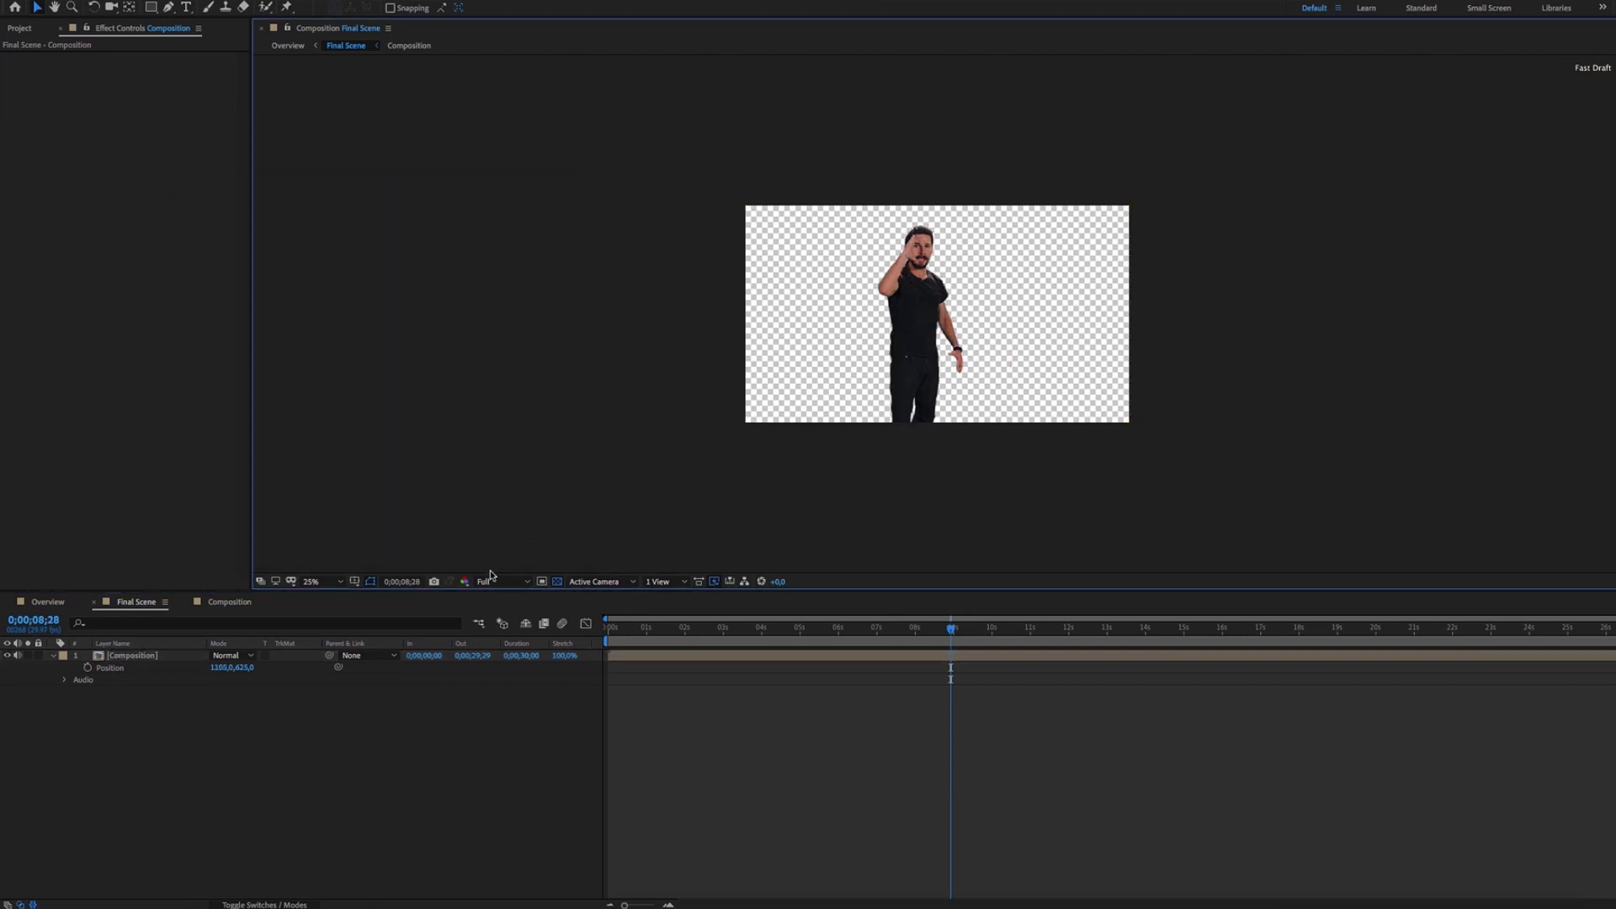
- Set the Overview composition's width to 2210 px
click(50, 604)
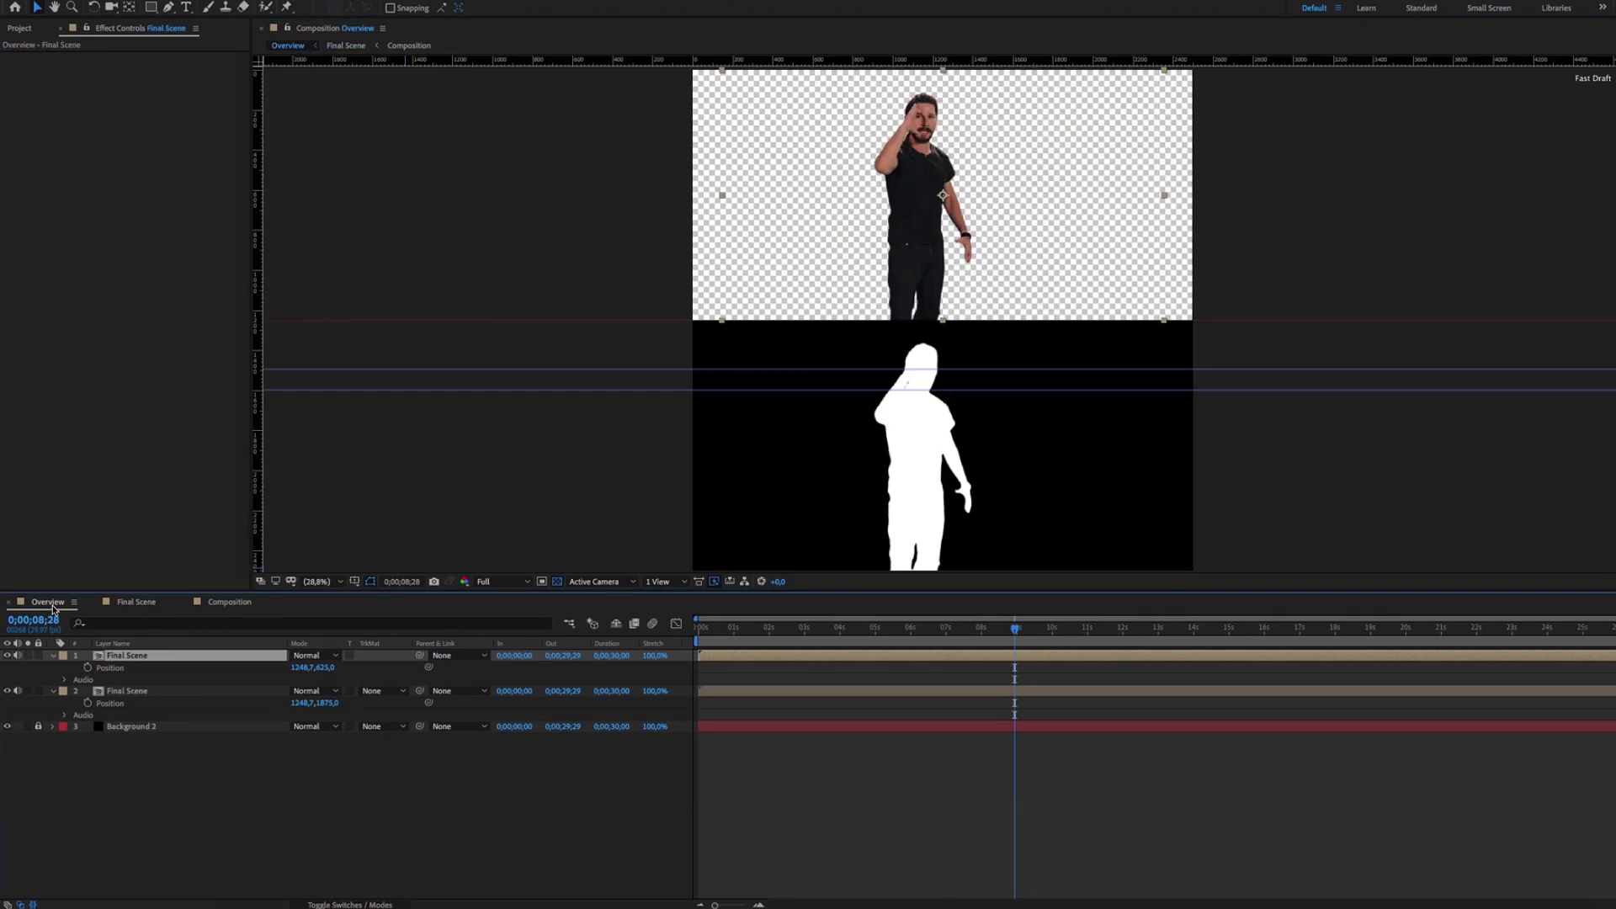
right_click(52, 608)
click(93, 656)
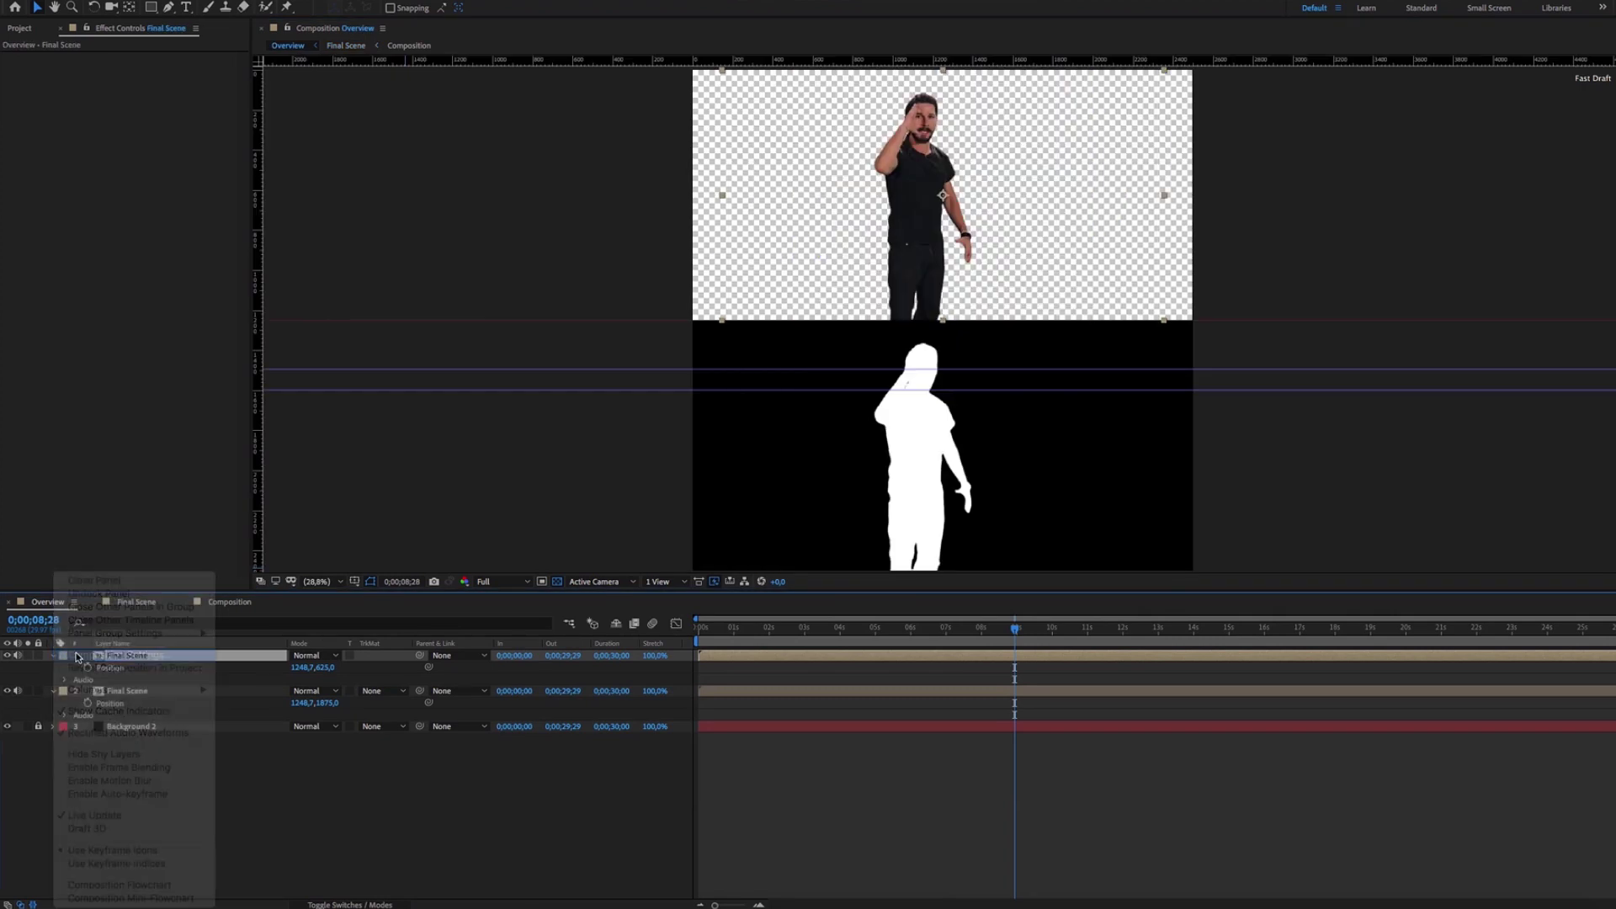
click(279, 282)
text(2210)
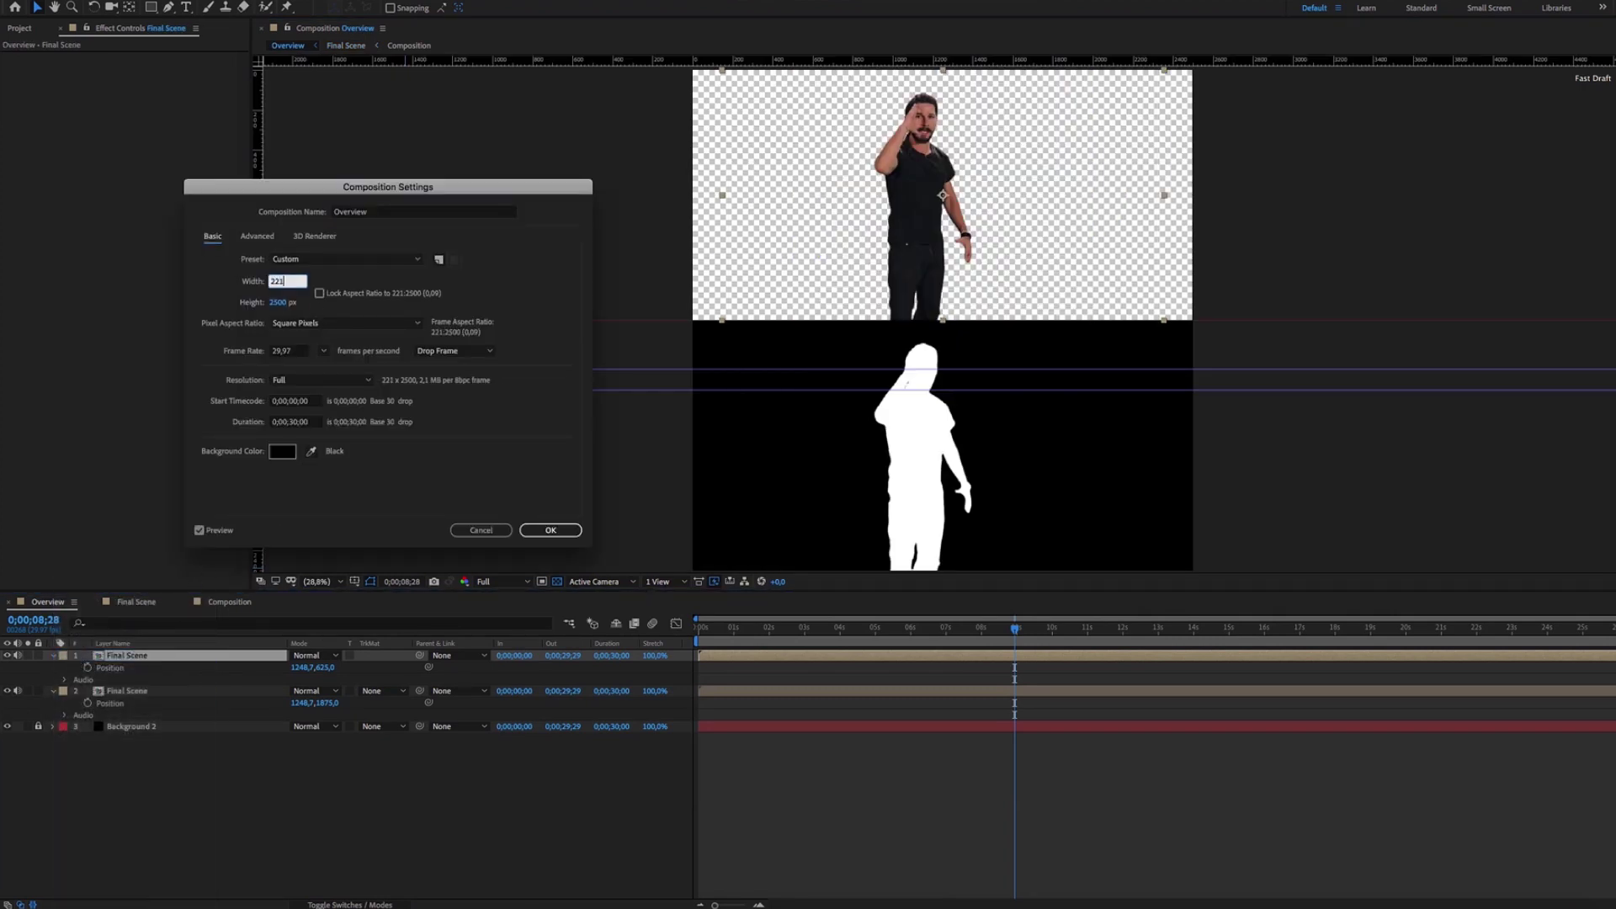
click(548, 529)
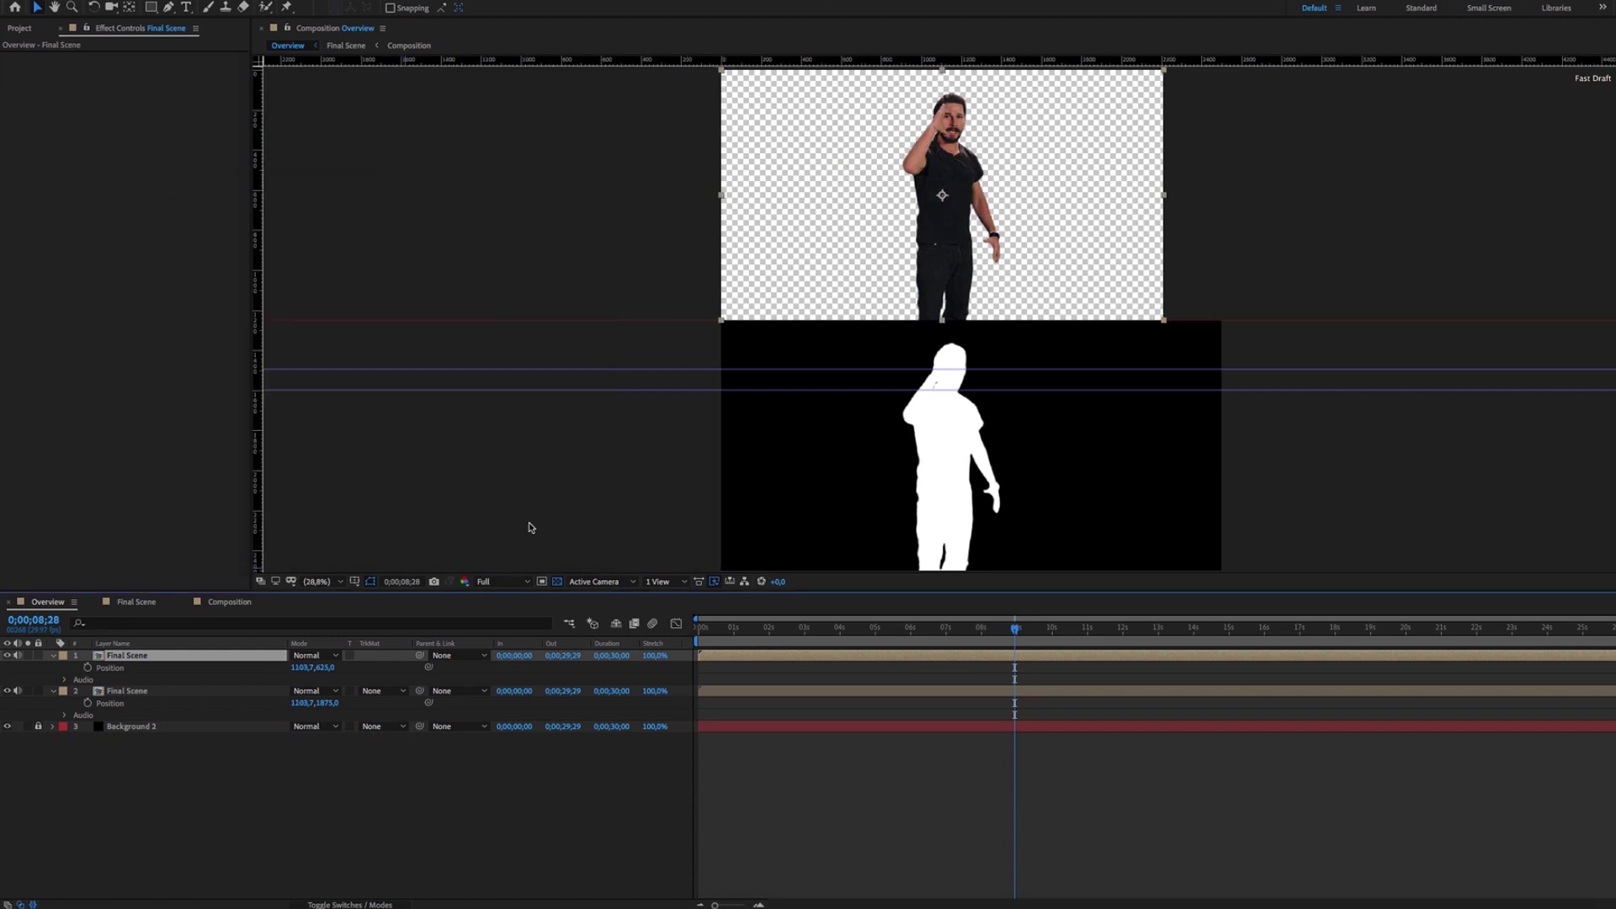
- Change the viewer magnification and scrub the timeline from 2;13 to 6;03
click(340, 581)
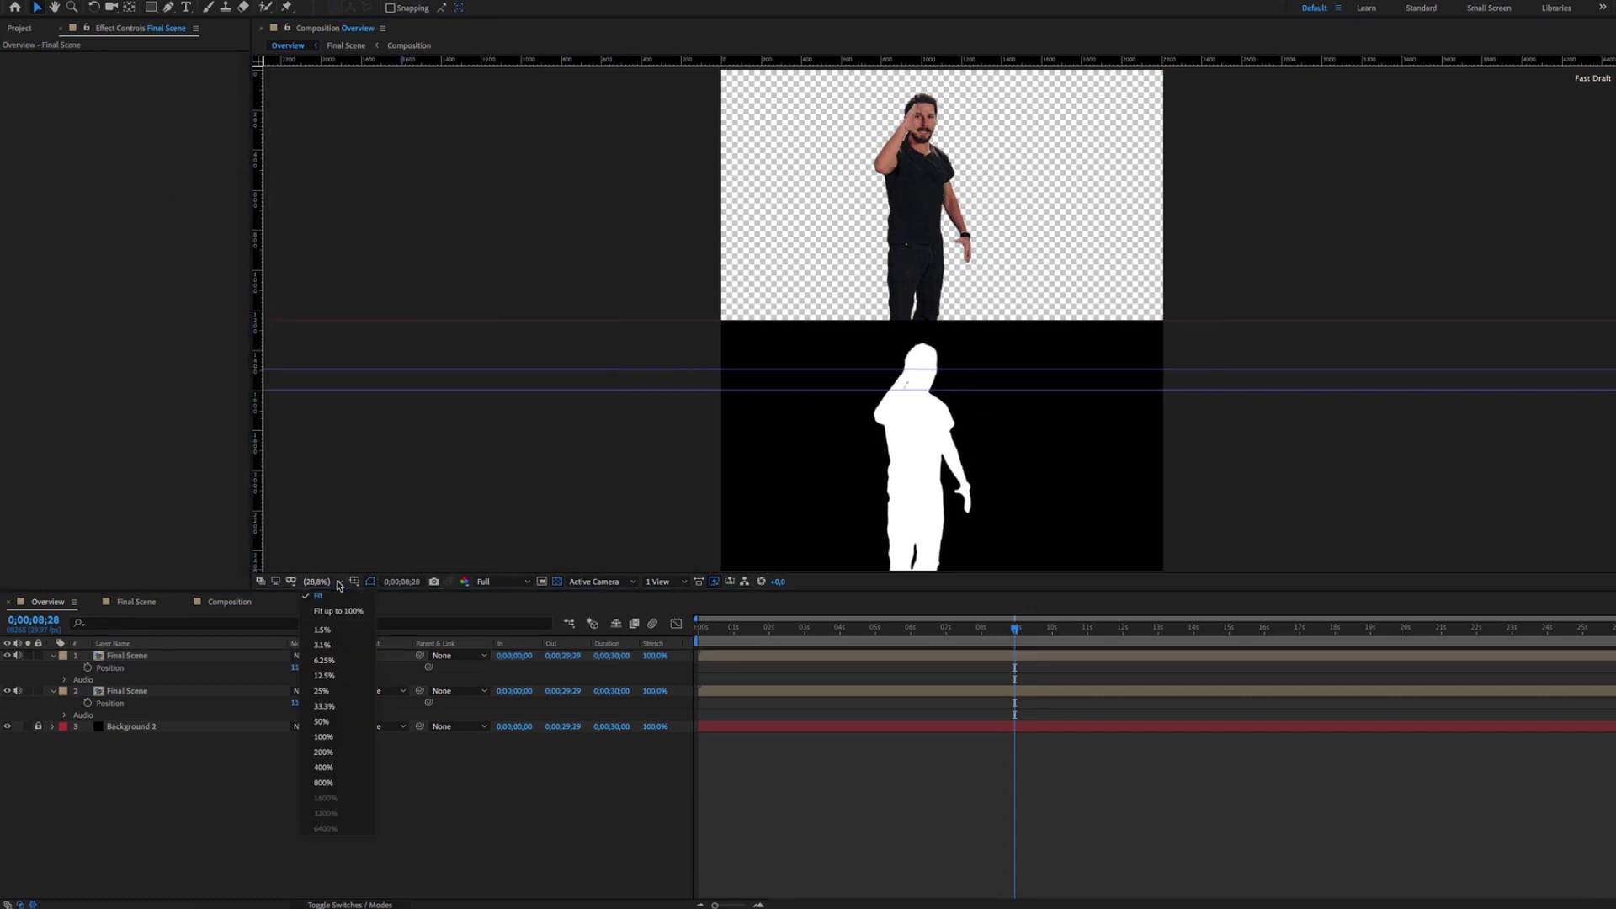
click(337, 599)
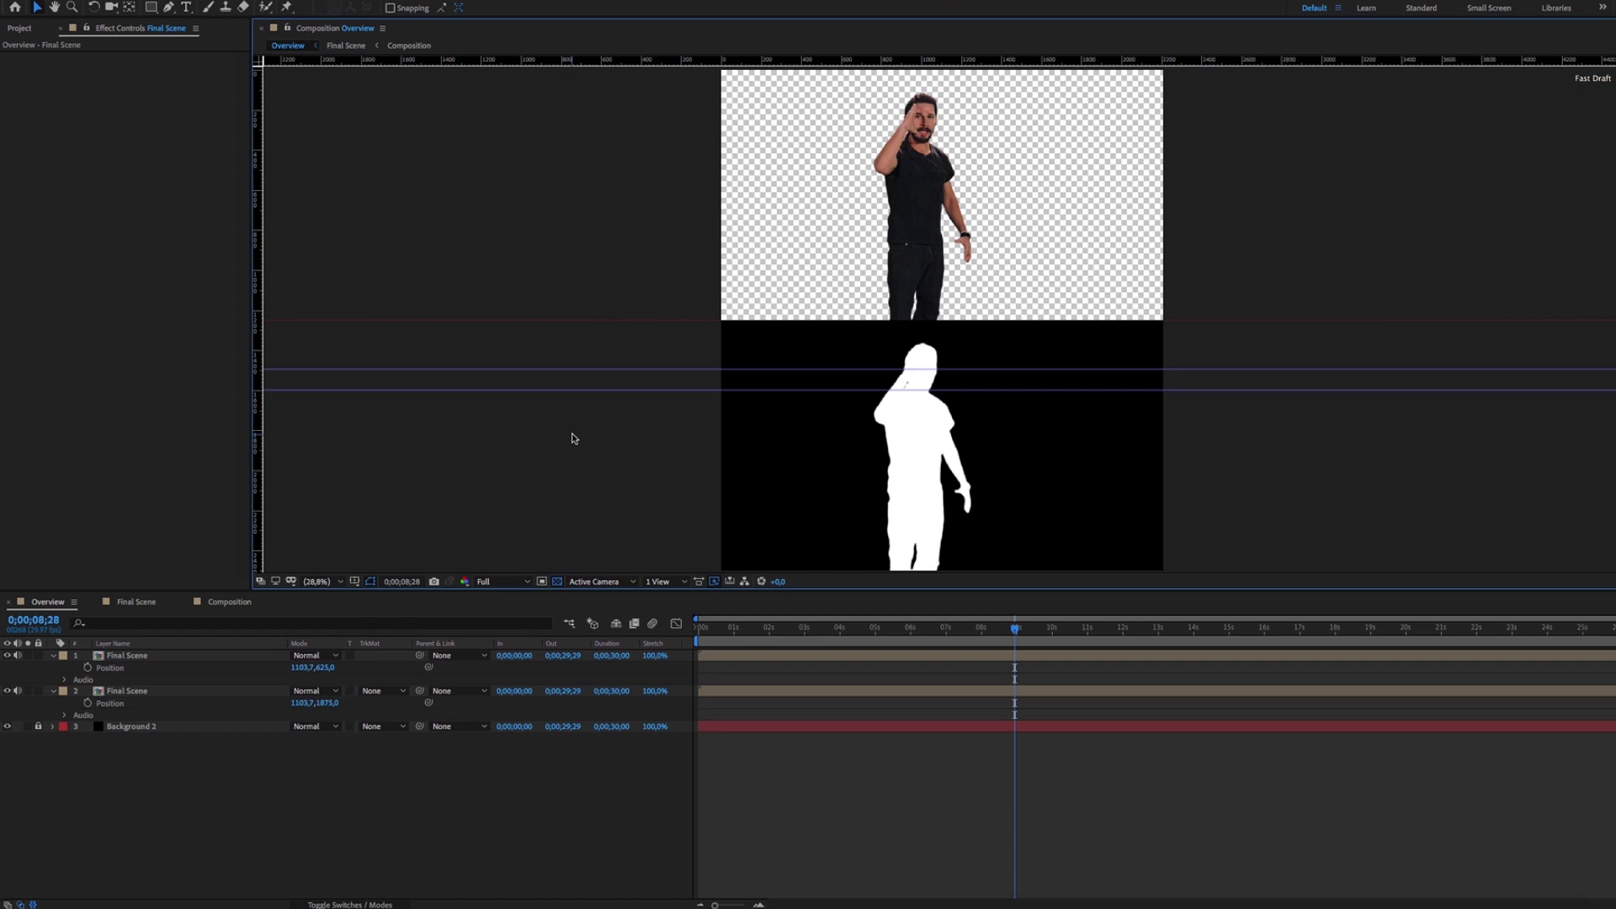
click(784, 628)
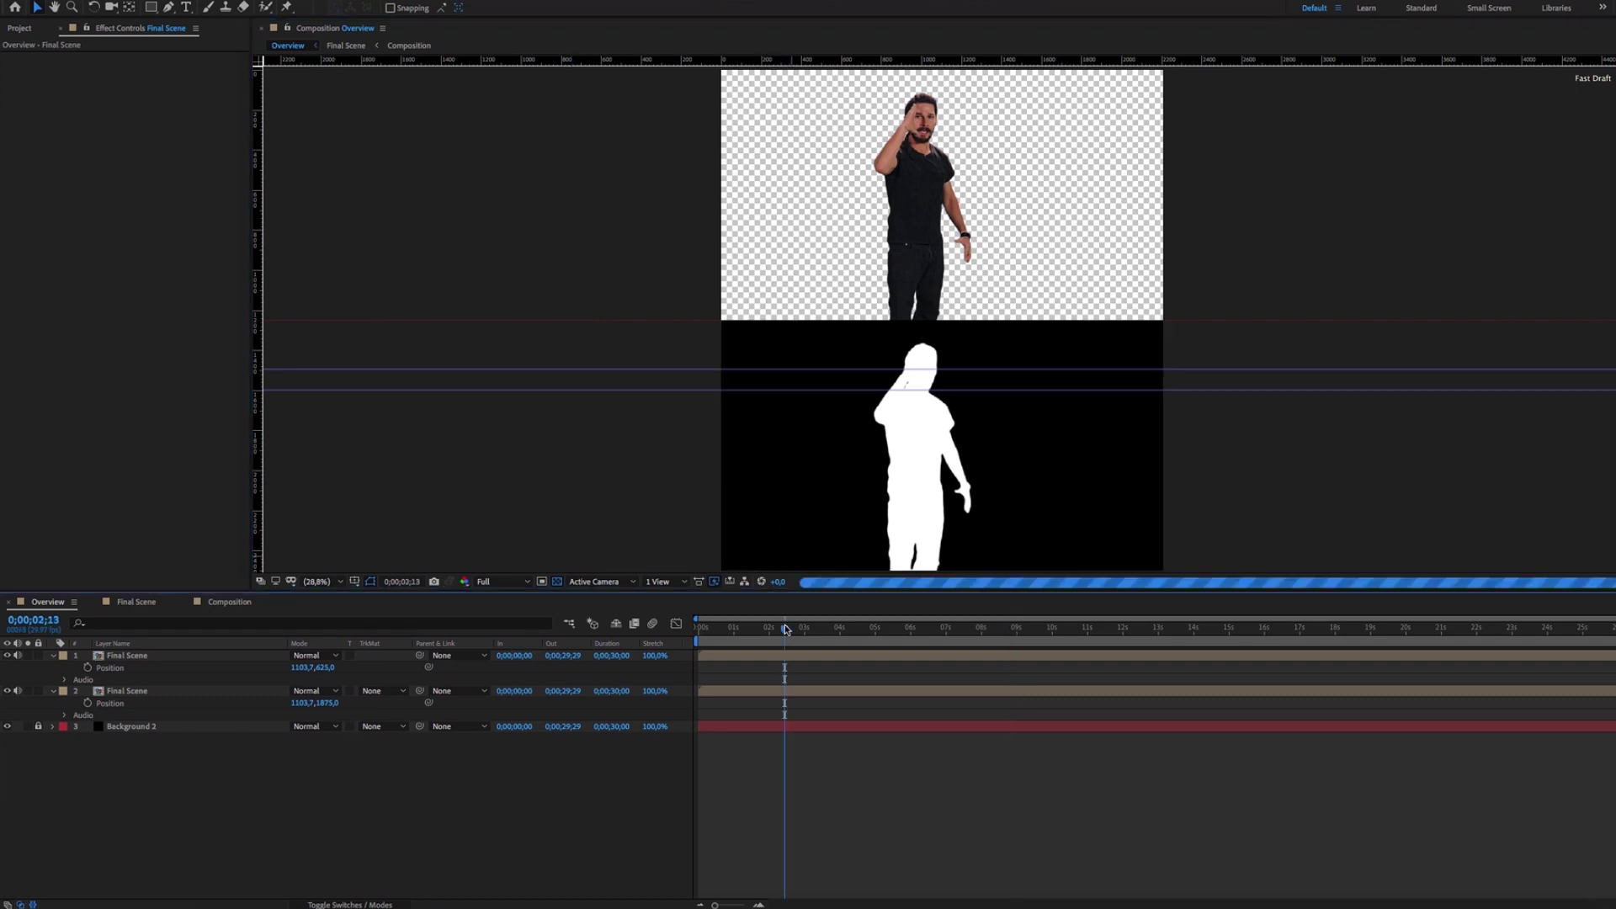
click(832, 630)
click(914, 632)
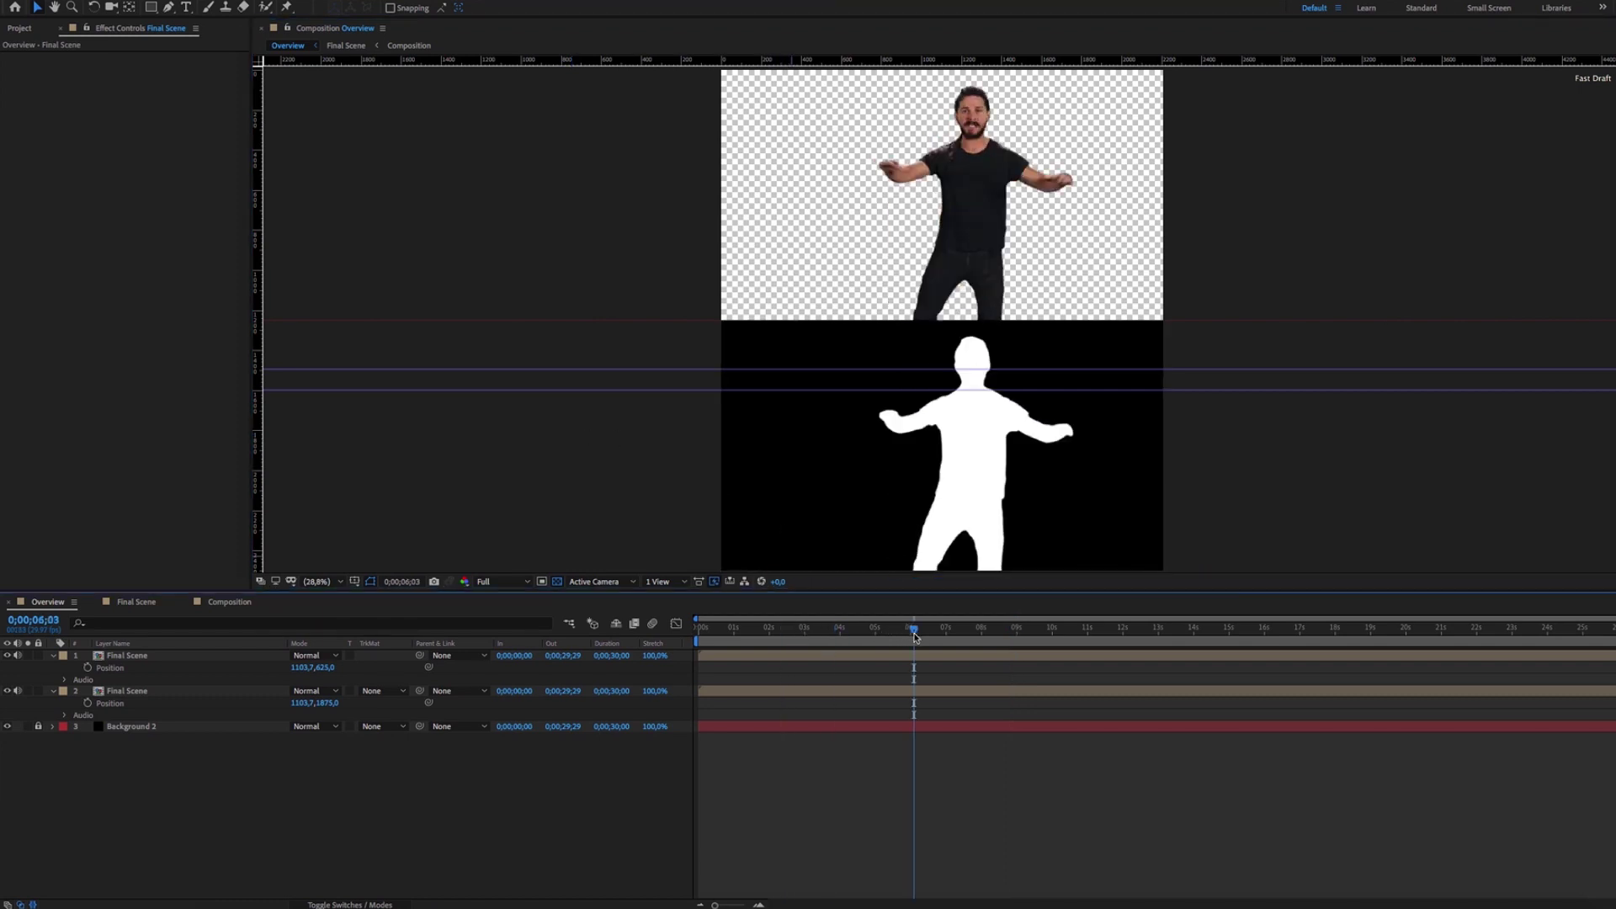
- Toggle the colour, matte and Background 2 layers off and on to check the matte
click(8, 656)
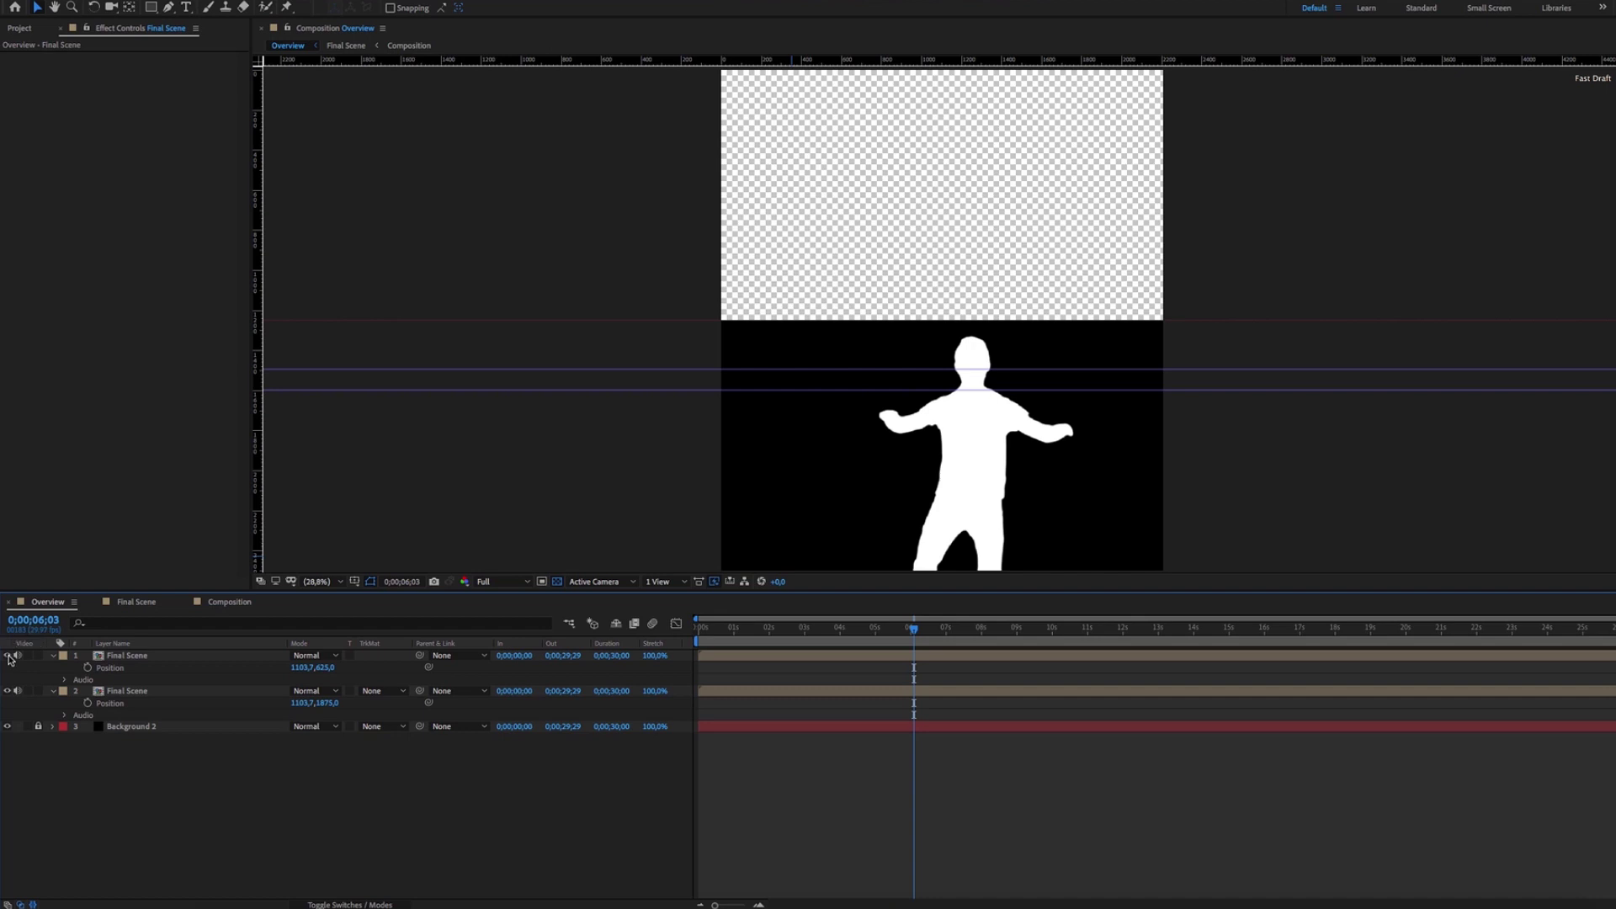
click(7, 656)
click(8, 692)
click(8, 691)
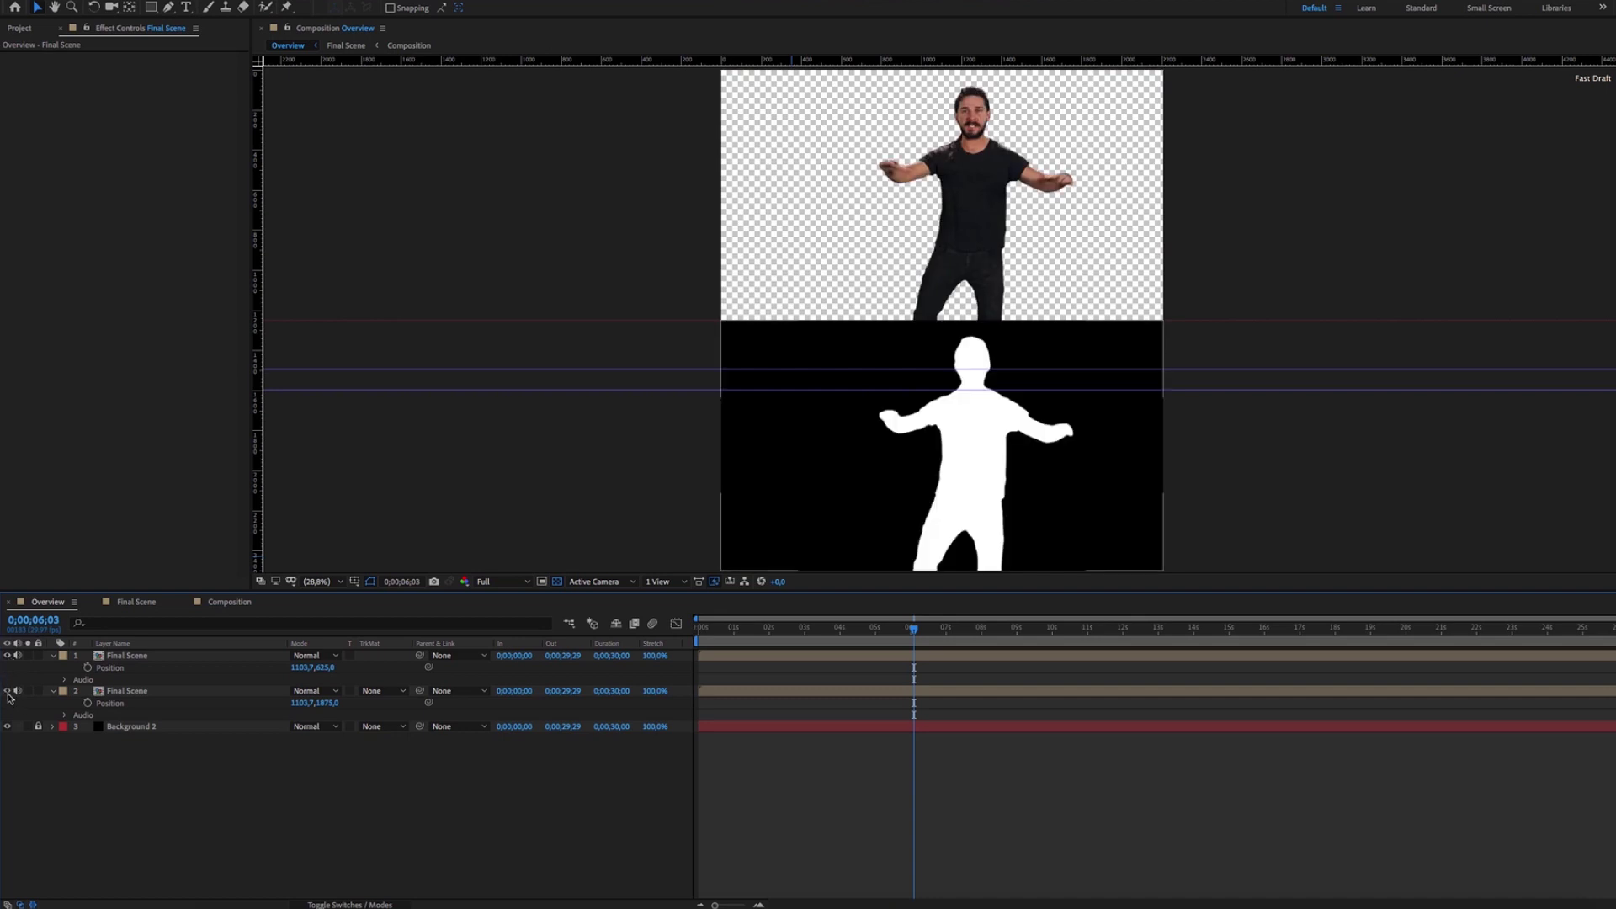
click(7, 727)
click(8, 727)
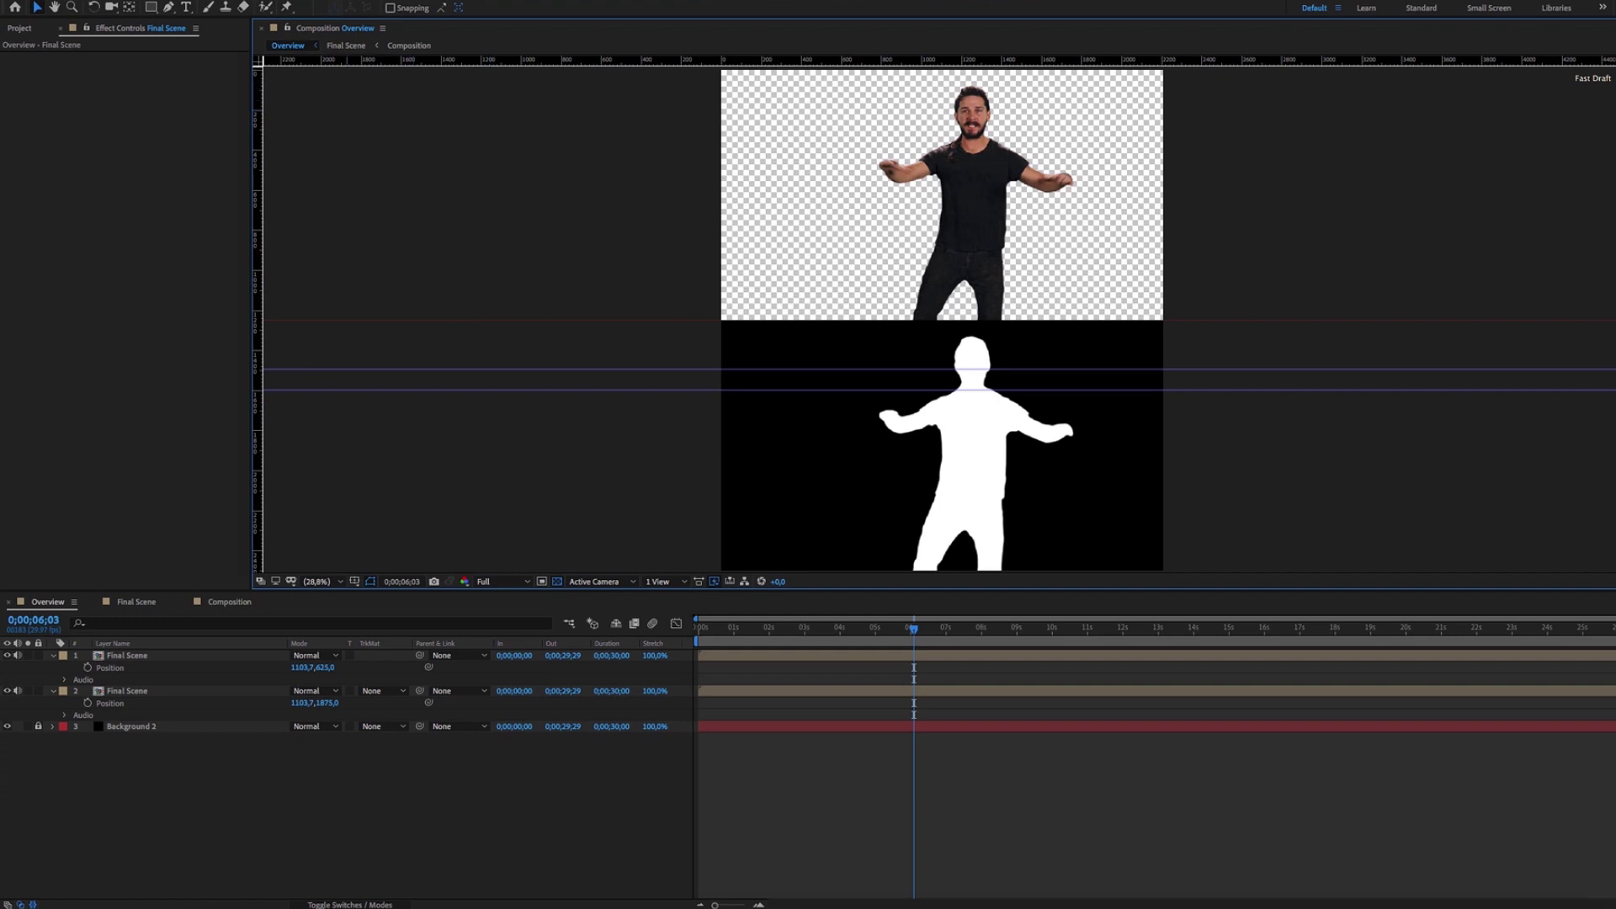
- Send the Overview composition to the Adobe Media Encoder queue
click(206, 0)
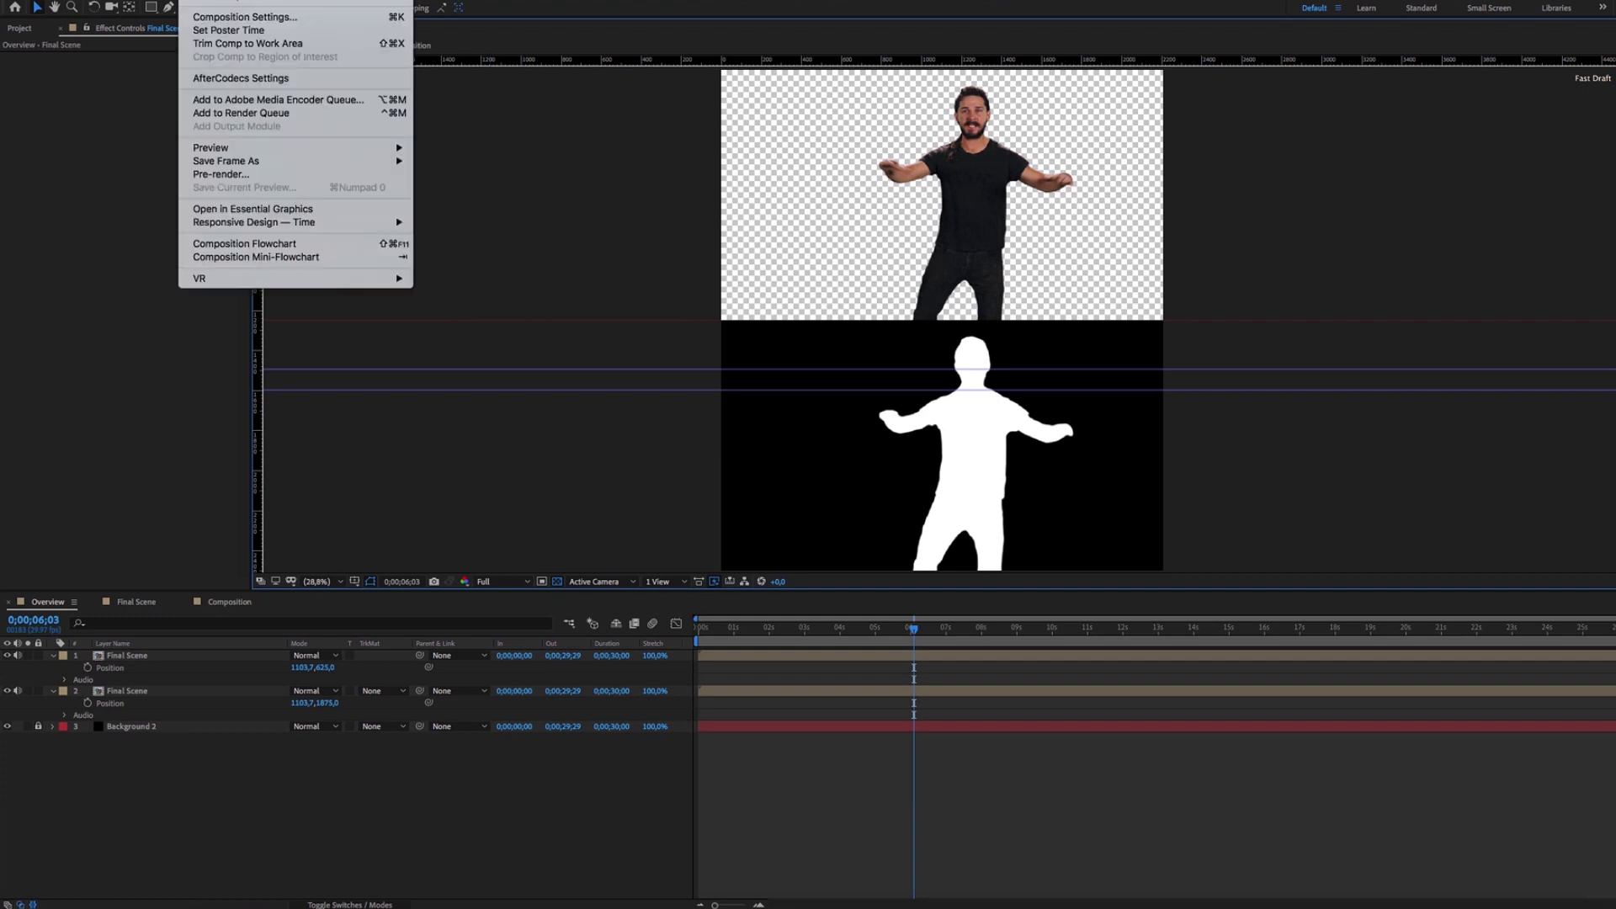
click(212, 101)
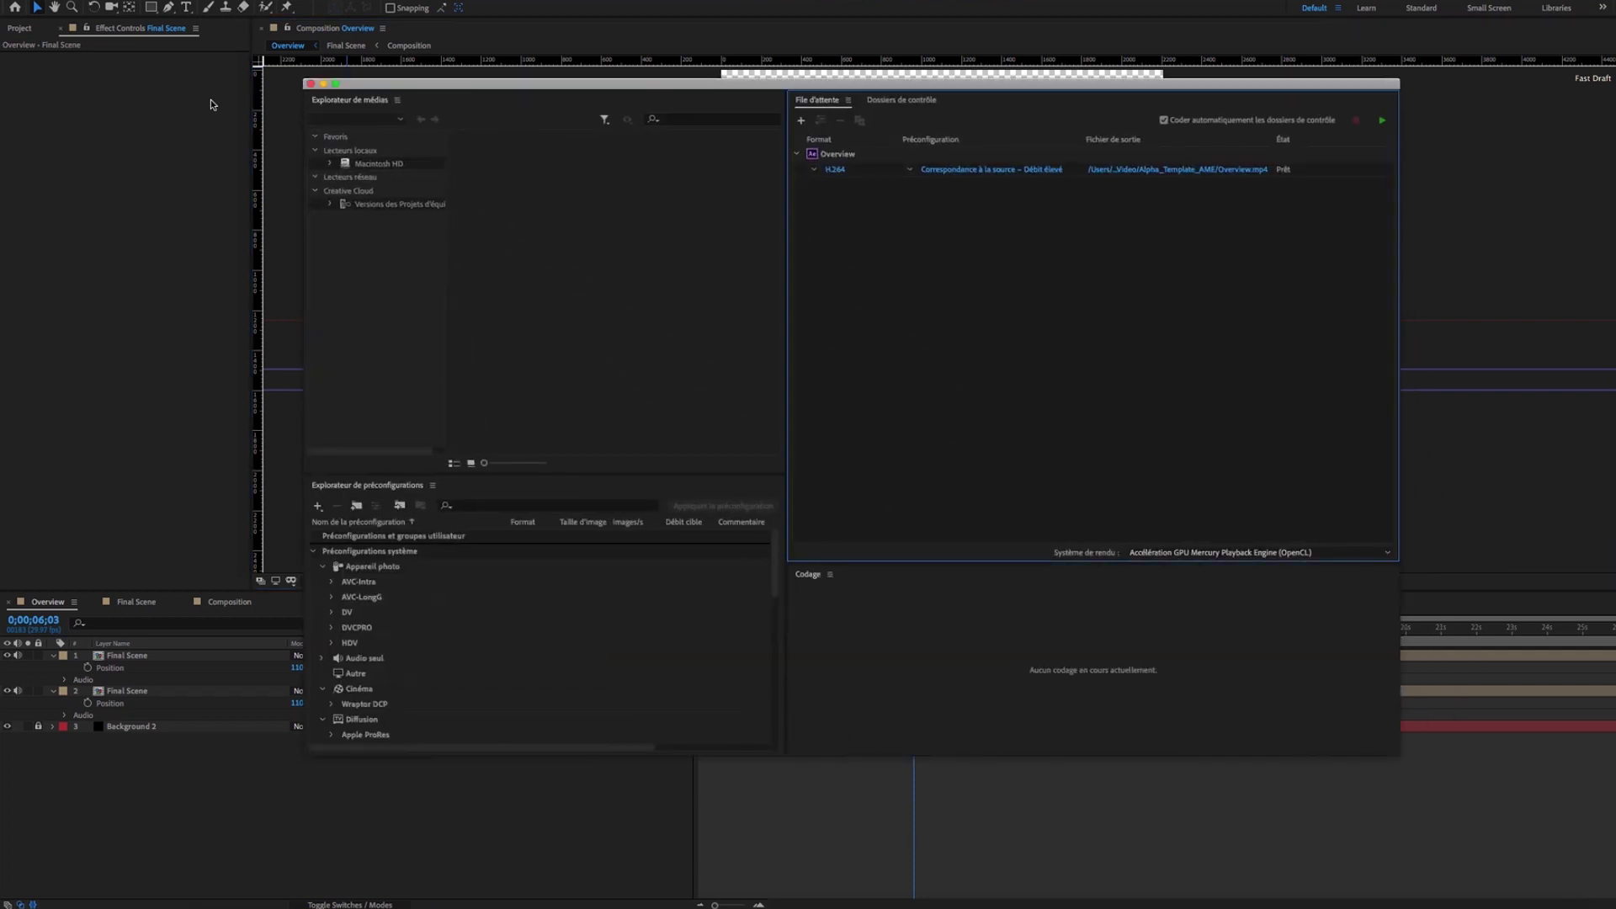
- In the queued Overview item's export settings, save the output as Final_Video in Alpha_Video
click(832, 170)
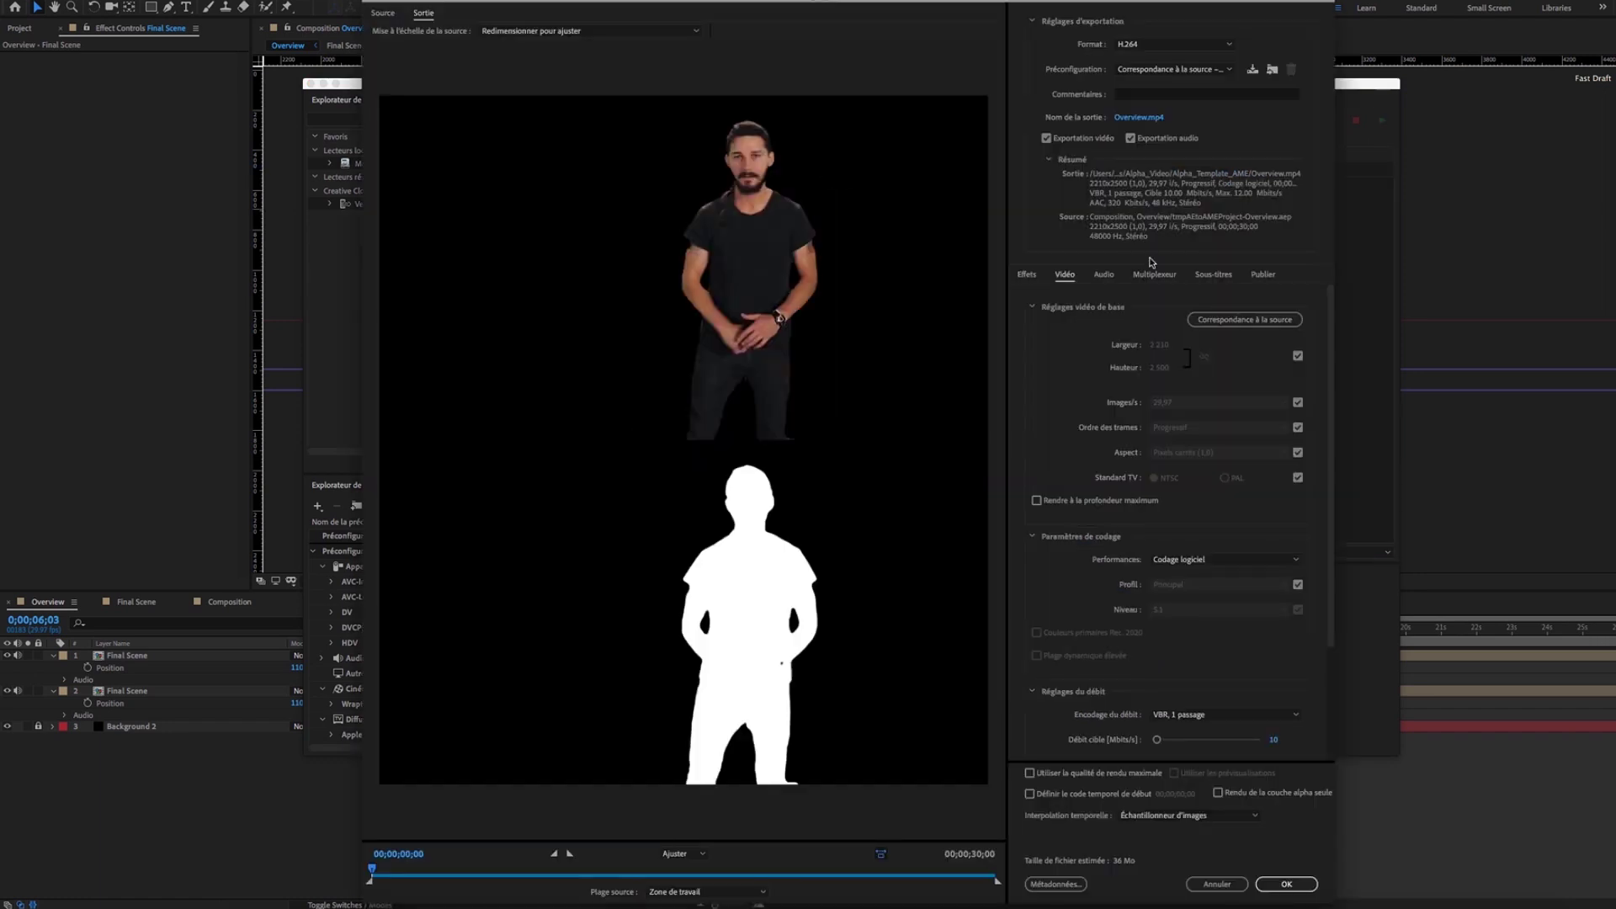
mouse_move(1331, 379)
mouse_down()
mouse_move(1330, 493)
mouse_move(1330, 379)
mouse_up()
click(1152, 118)
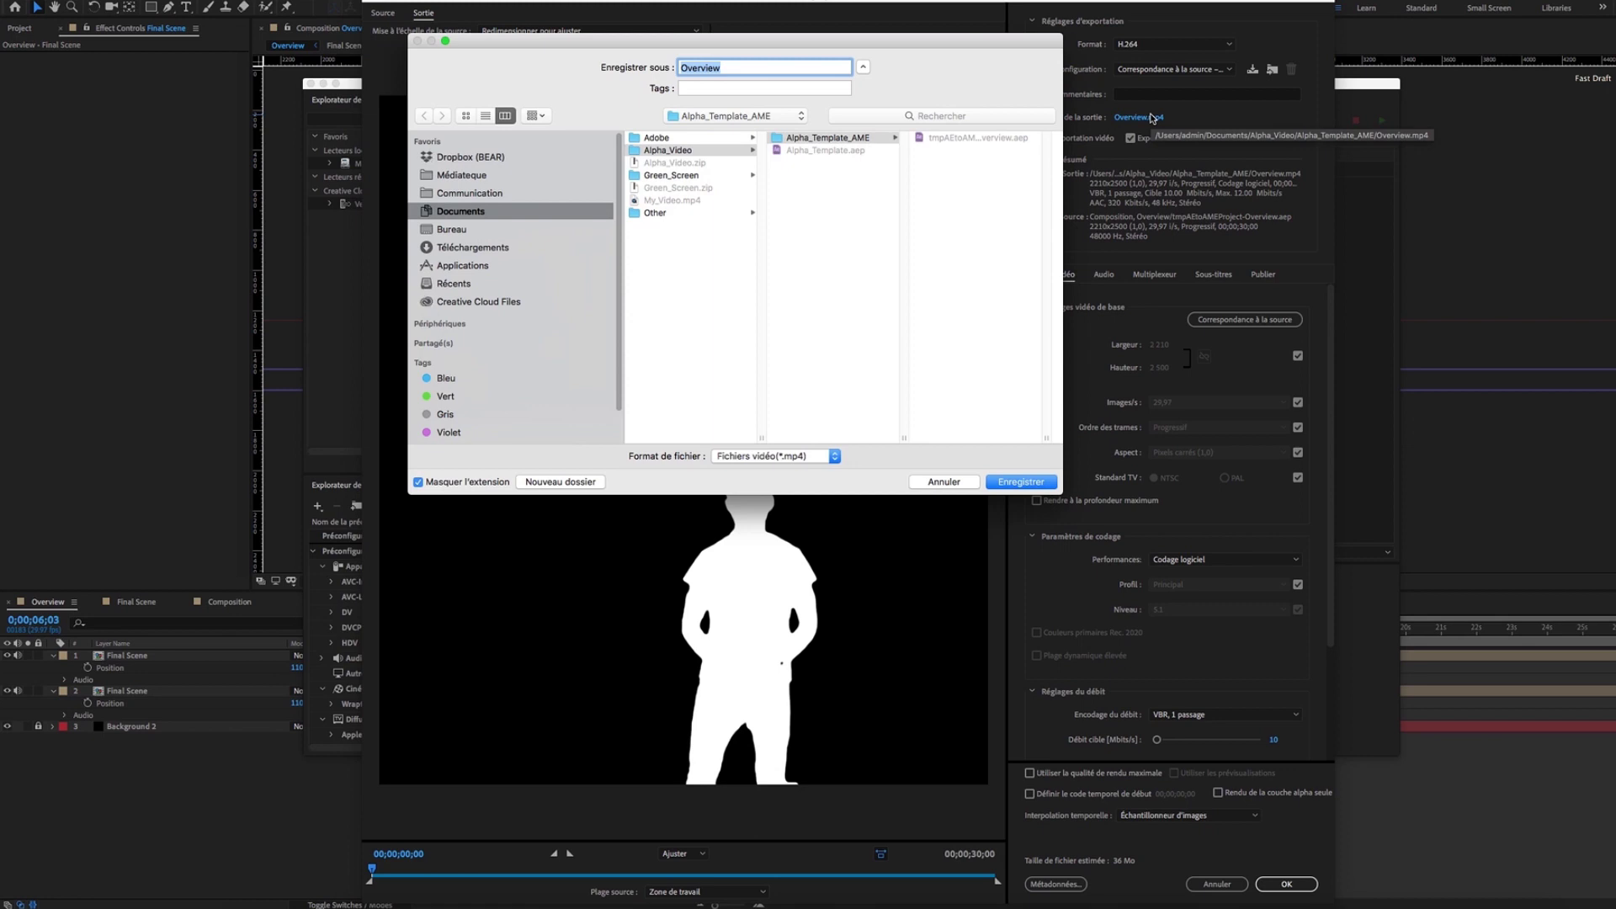
click(700, 153)
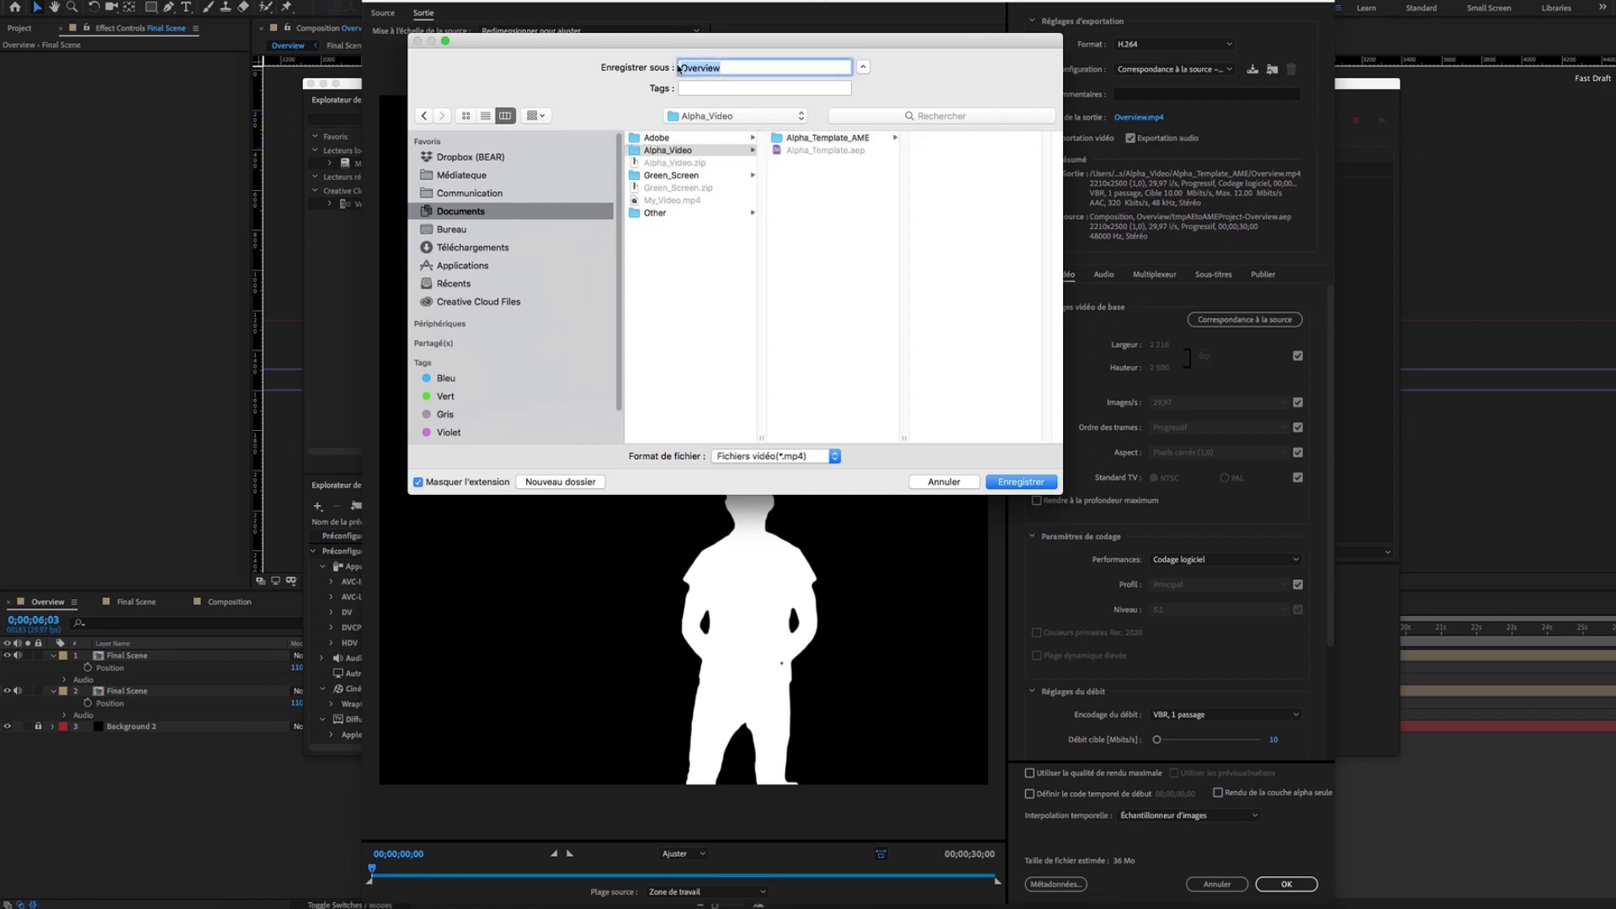
text(Final_Video)
click(995, 482)
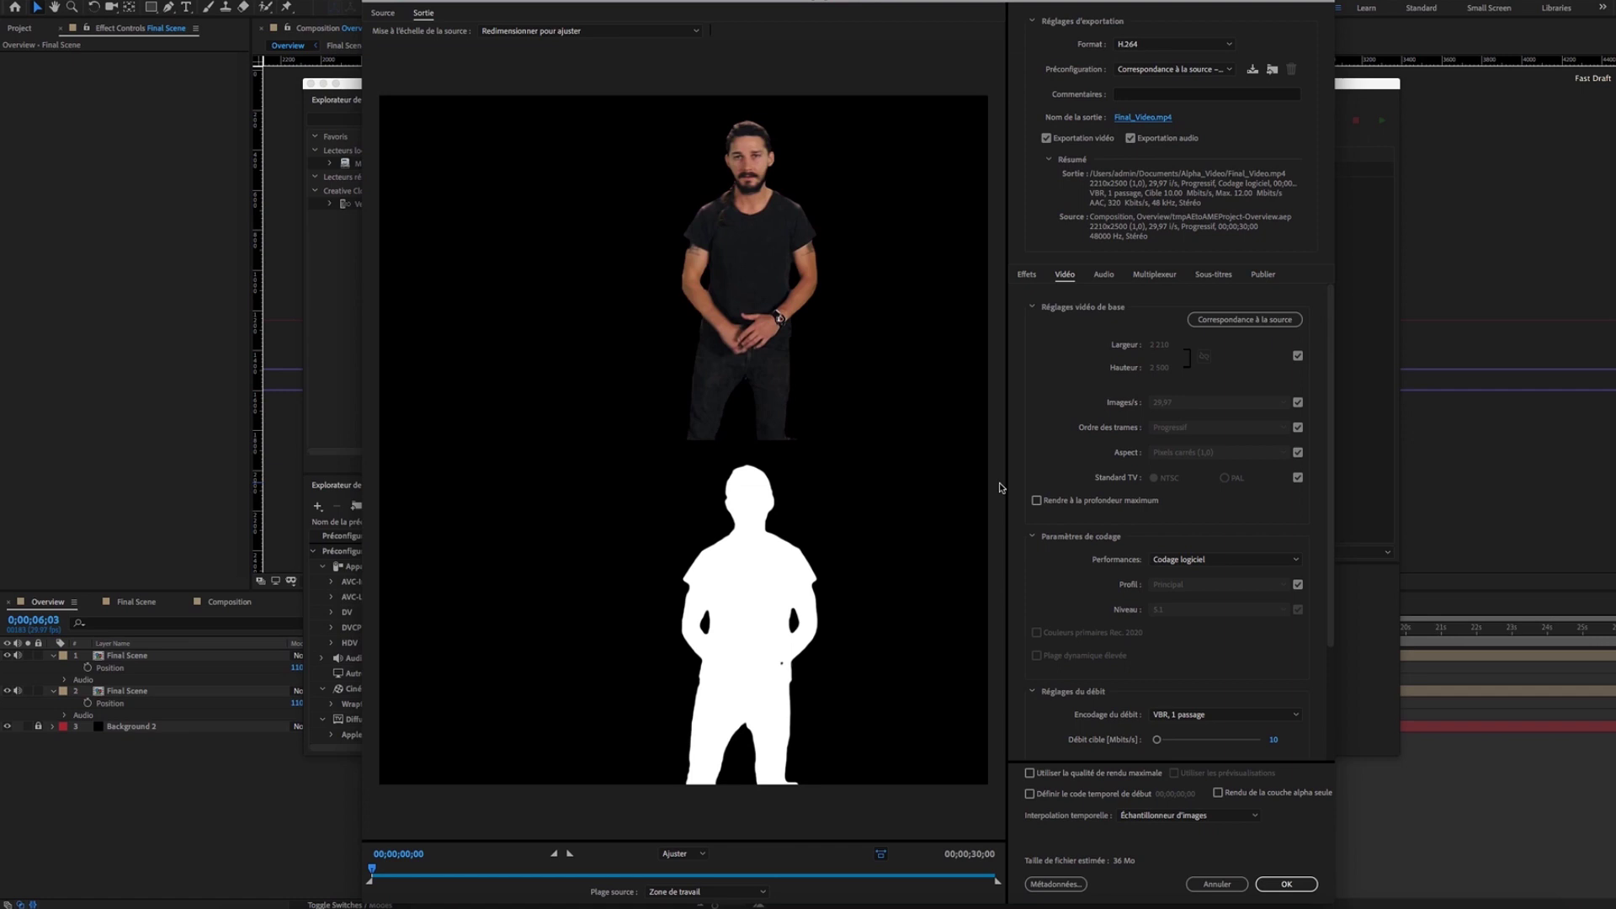
- Accept the export settings and start the queue to encode Final_Video.mp4
click(1309, 885)
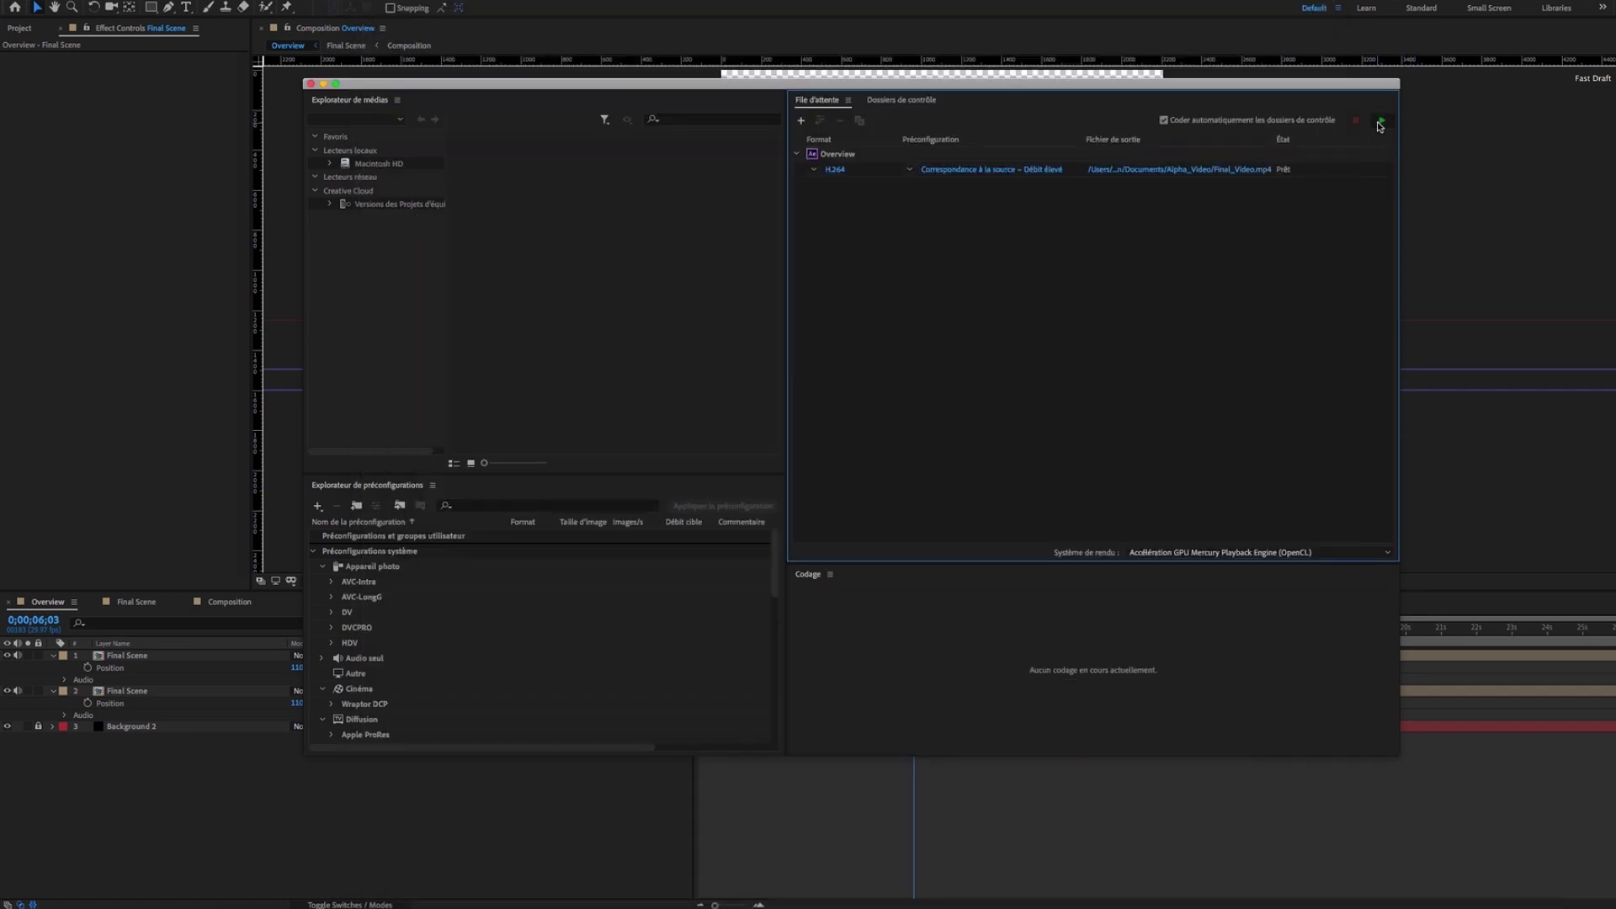
click(1380, 123)
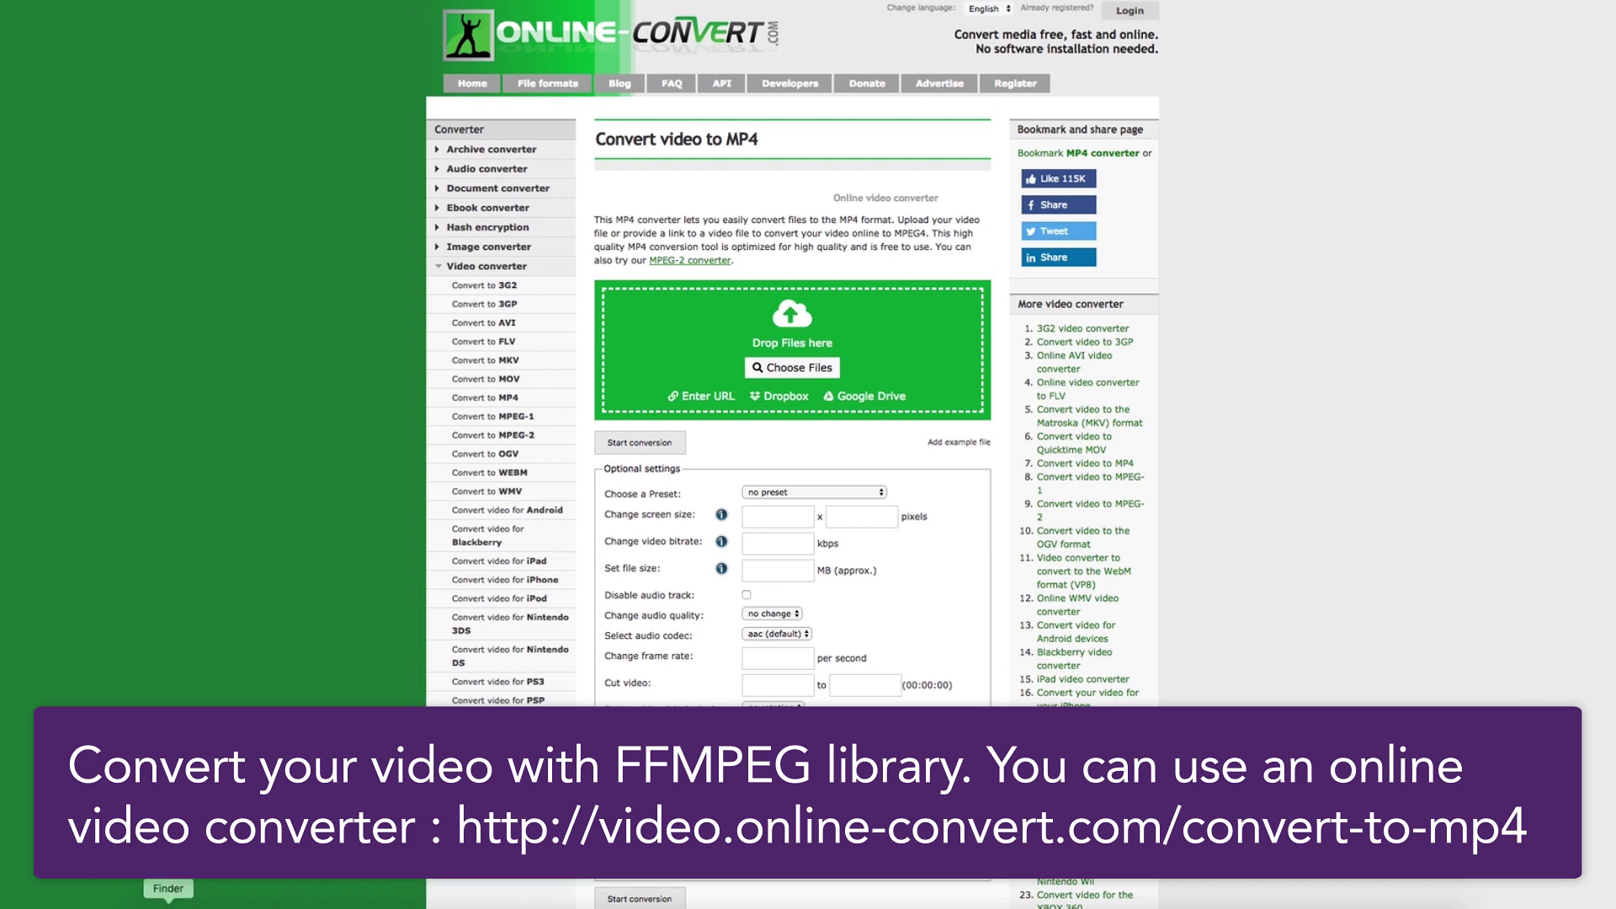
- Play and pause a Finder preview of Final_Video.mp4 from Alpha_Video to check the colour and matte halves
key(super+Tab)
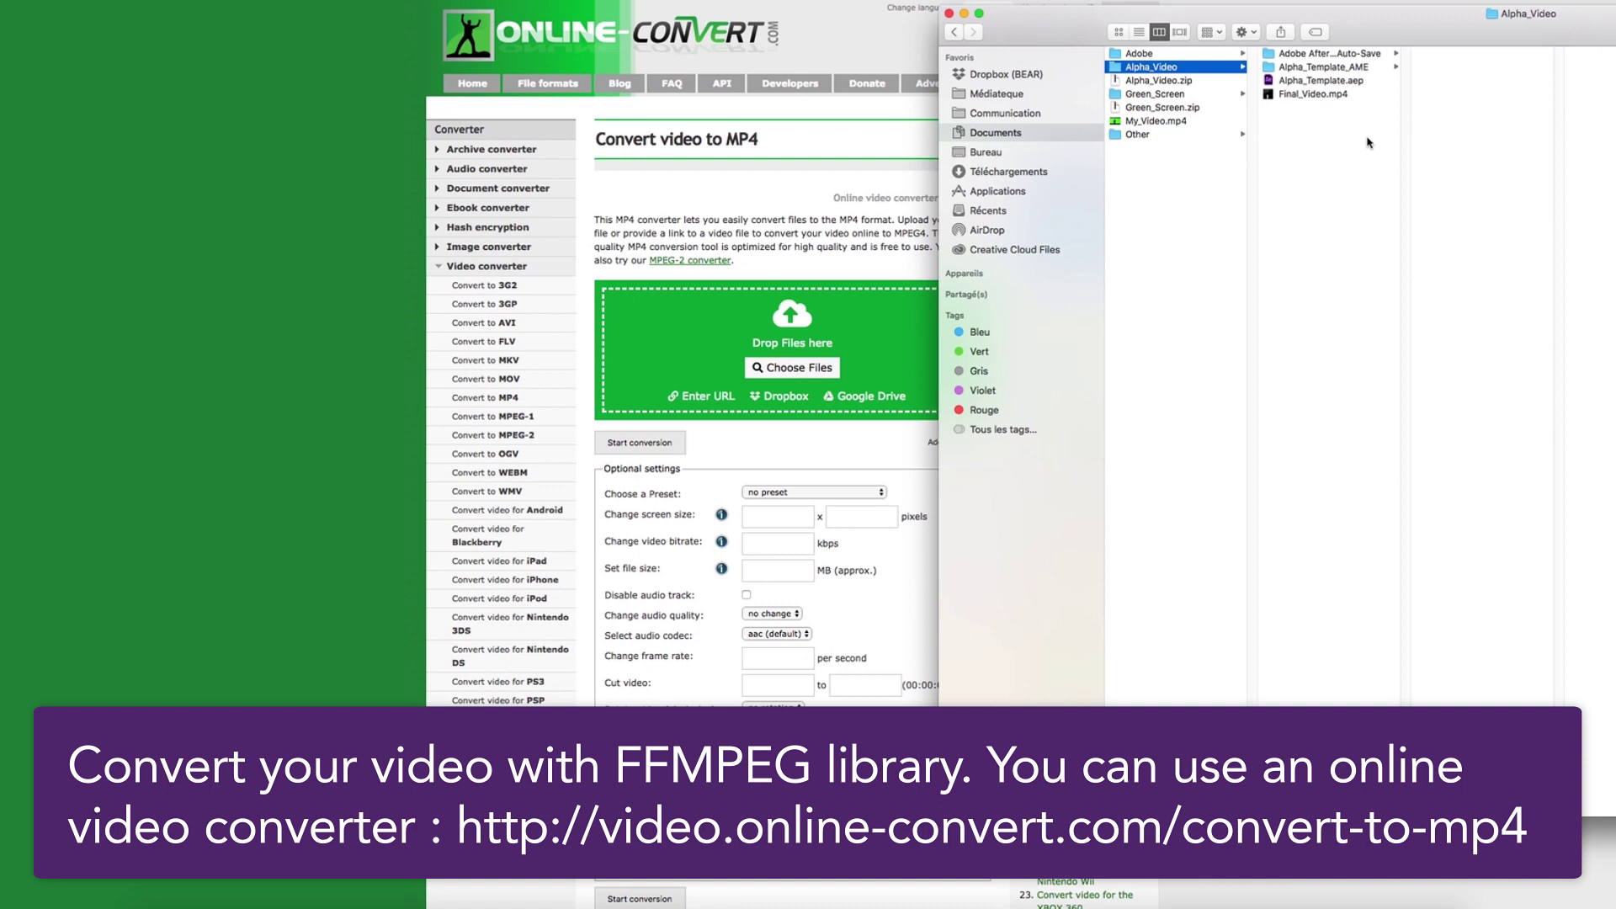
click(1326, 95)
double_click(1289, 25)
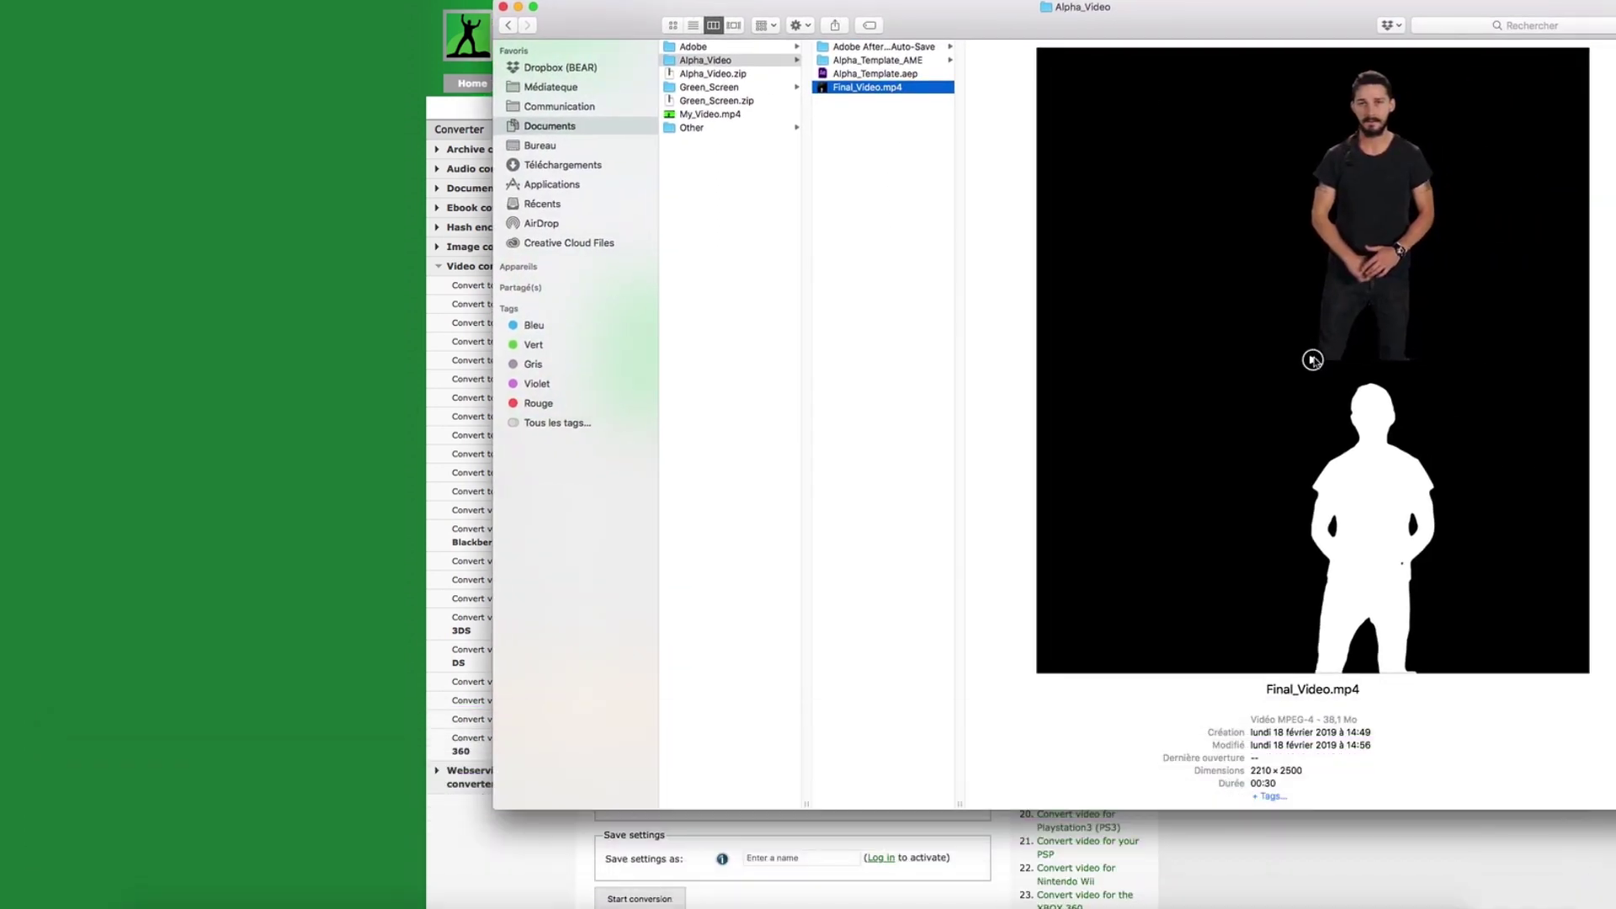
click(1313, 359)
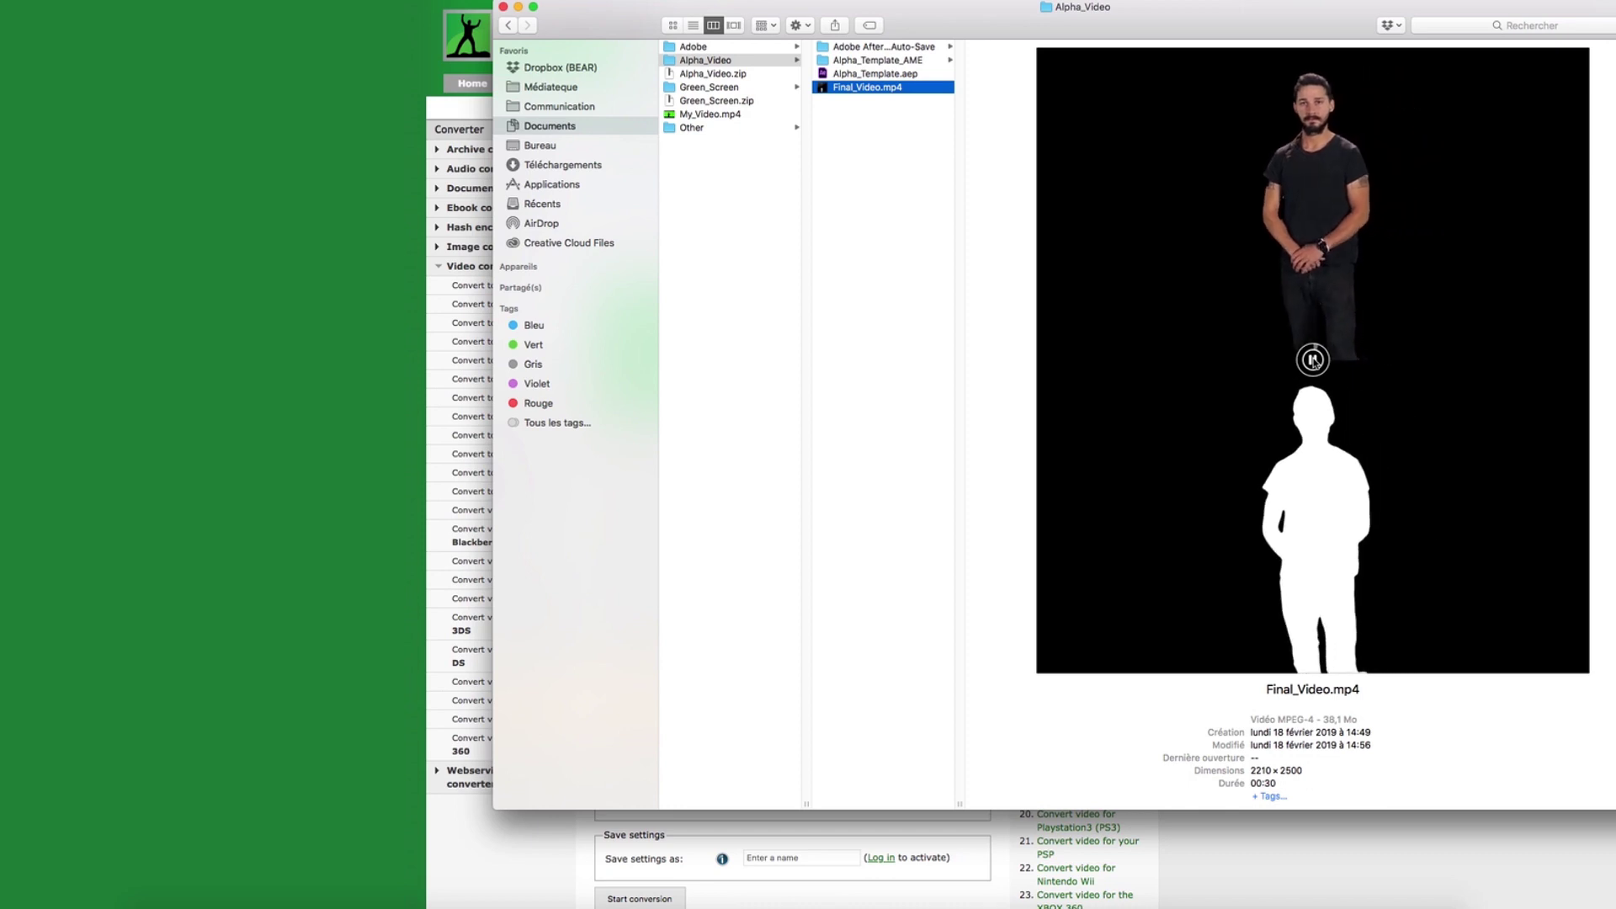
click(1314, 360)
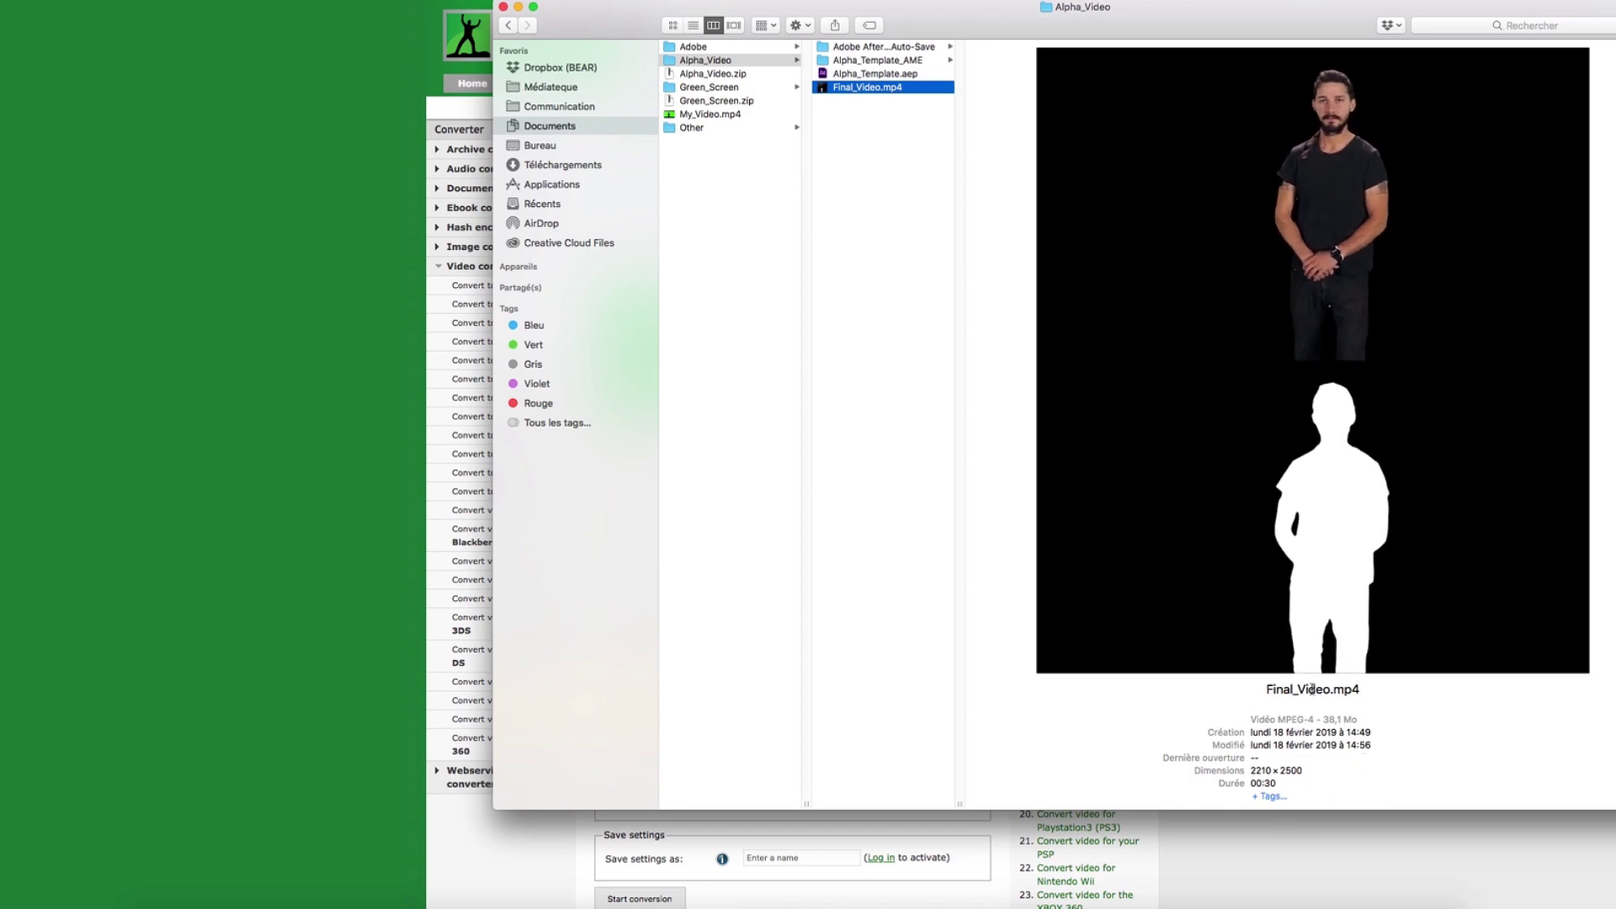
- Upload Final_Video.mp4 to Online-Convert with screen size 1000 × 1130 and video bitrate 650 kbps
drag(633, 25, 1167, 30)
drag(1381, 100, 863, 344)
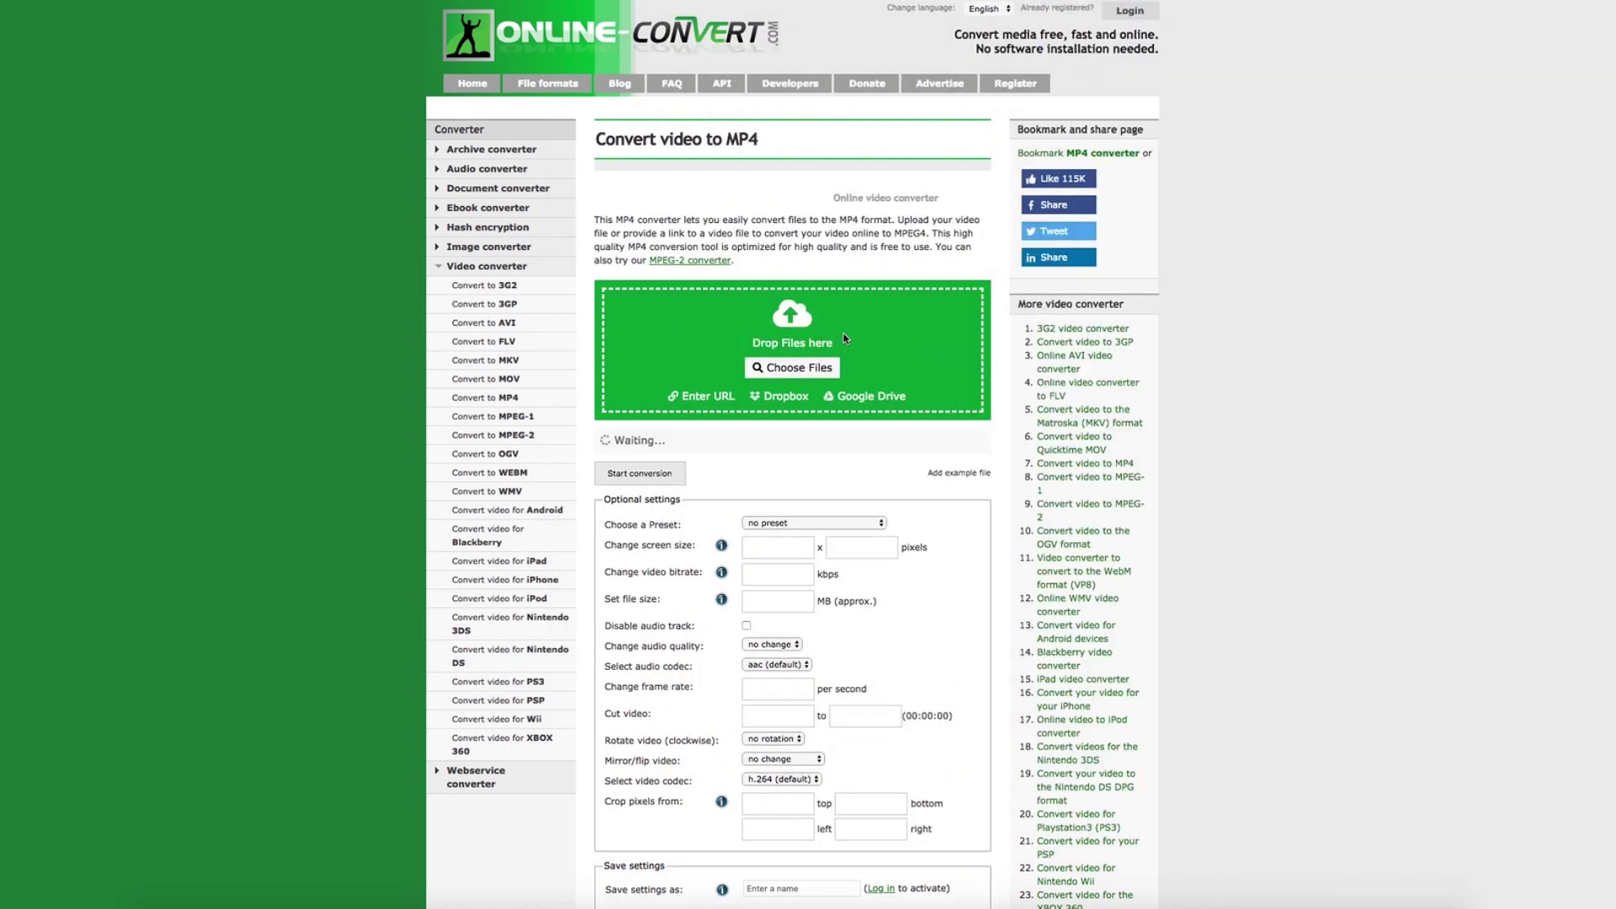
click(804, 547)
text(1000)
key(Tab)
text(1)
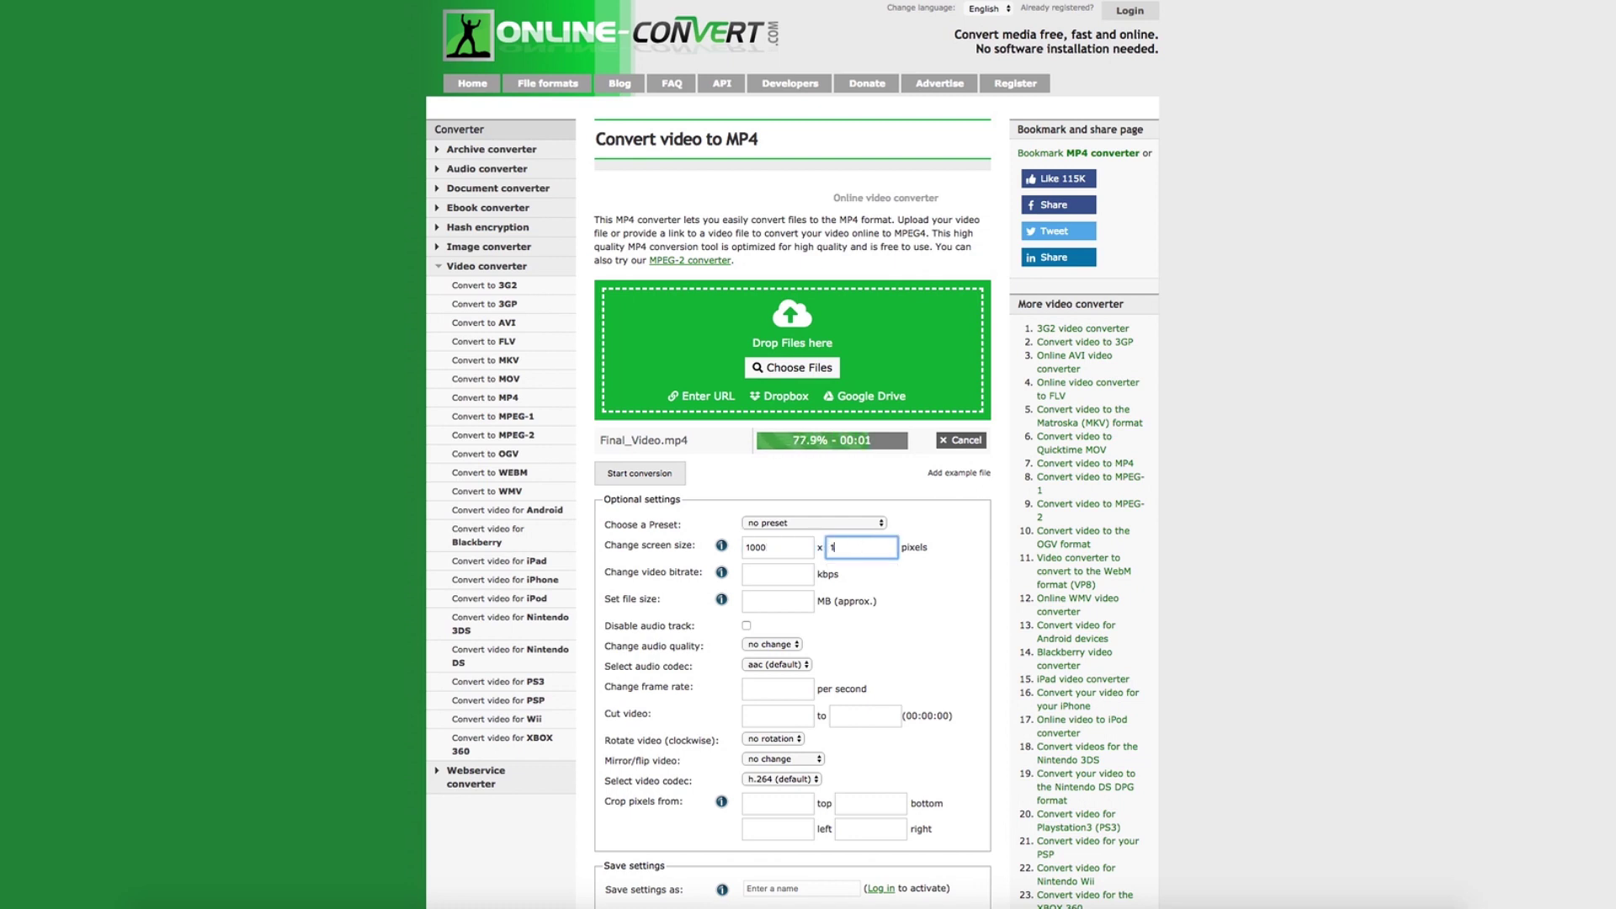
text(130)
key(Tab)
text(650)
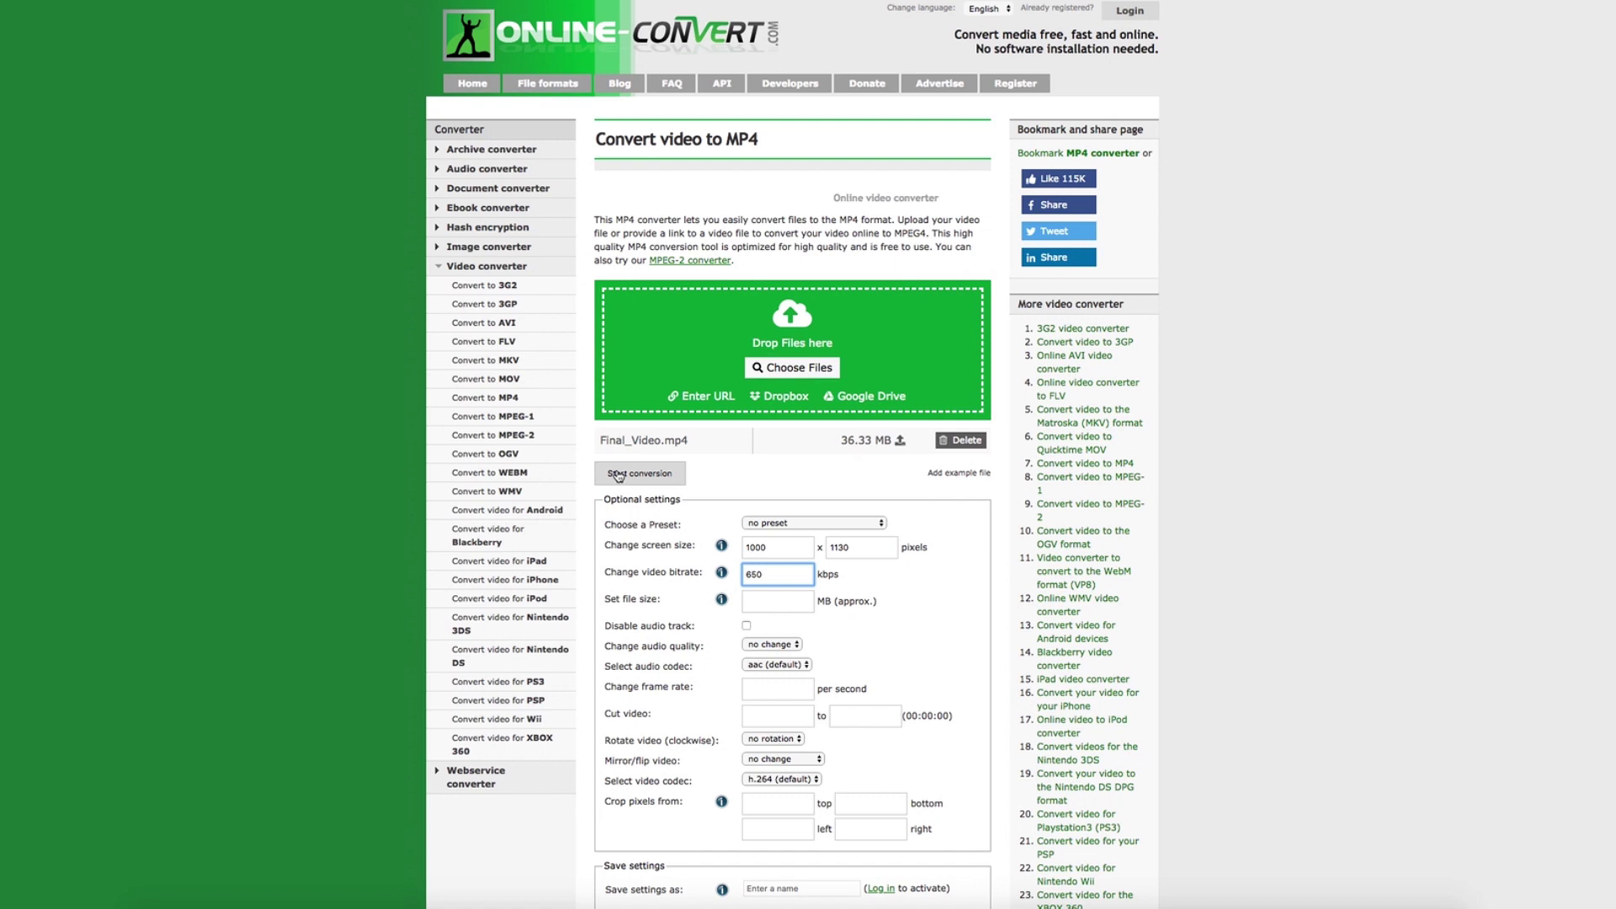
- Convert the uploaded video and download the 2.8 MB Final_Video.mp4 result
click(640, 473)
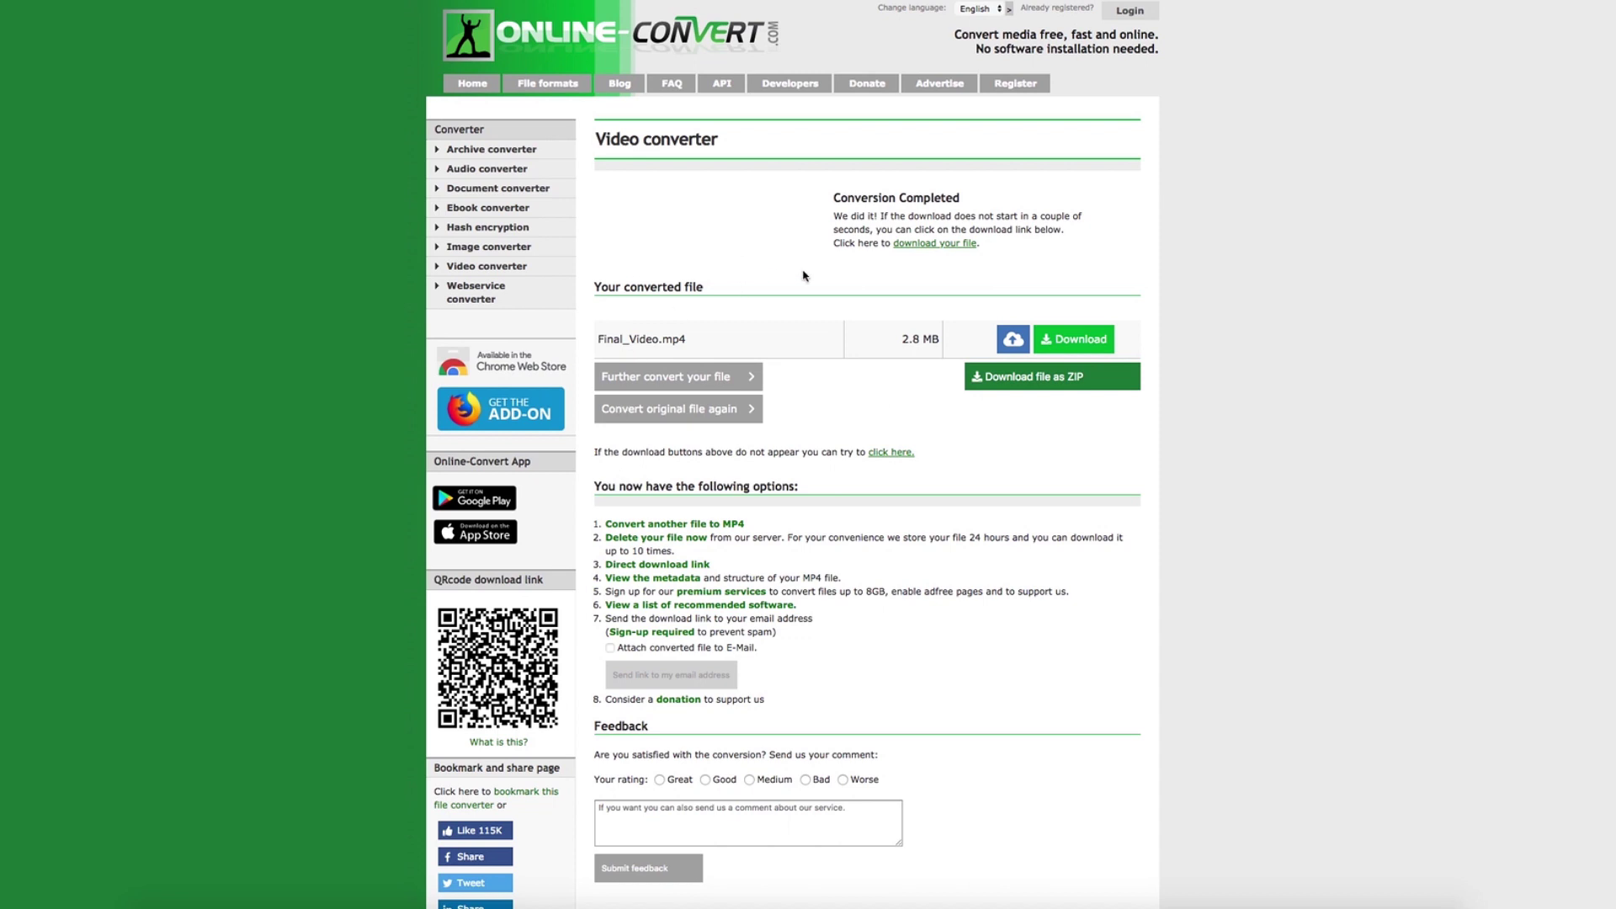
click(1074, 340)
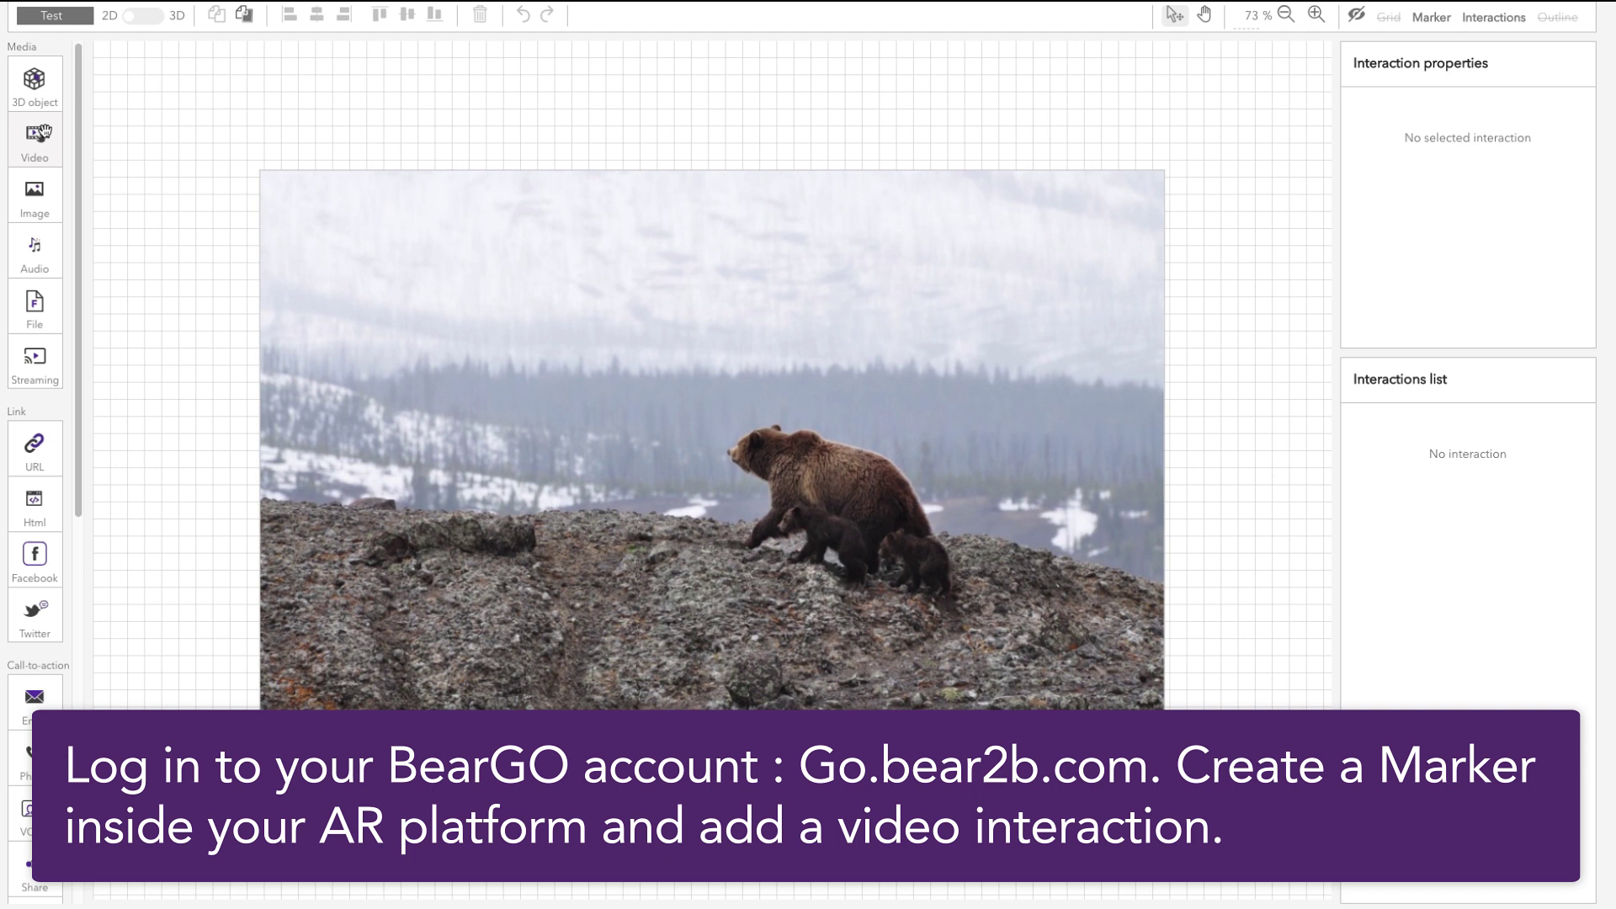
- Drop a Video interaction onto the bear marker and enlarge it to 256 × 260
drag(41, 134, 320, 199)
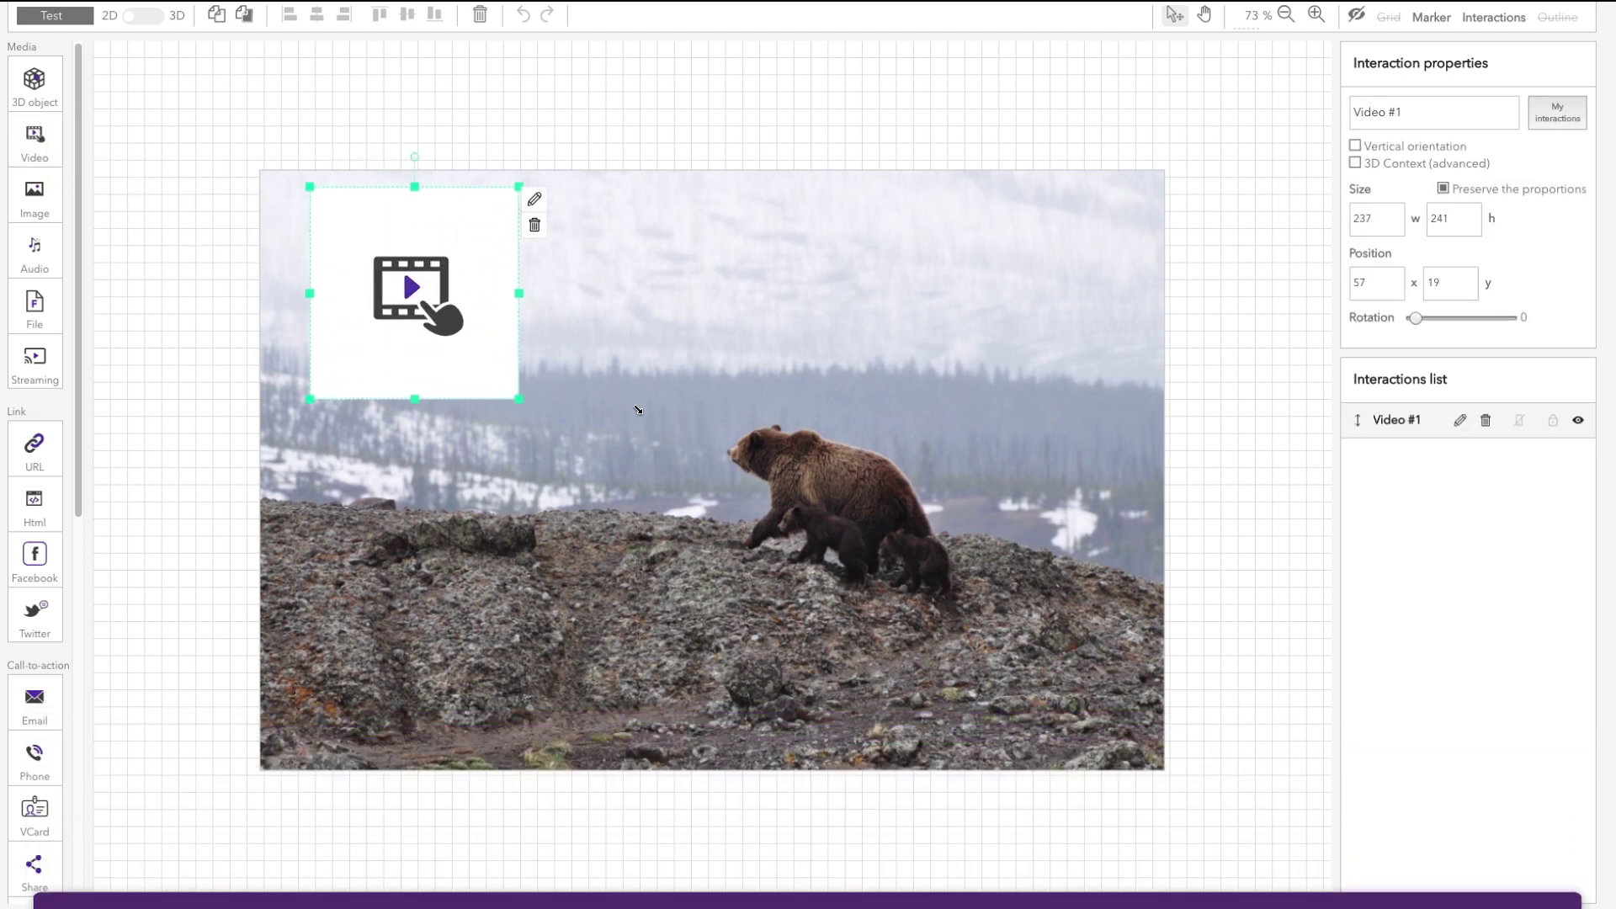
drag(461, 270, 485, 321)
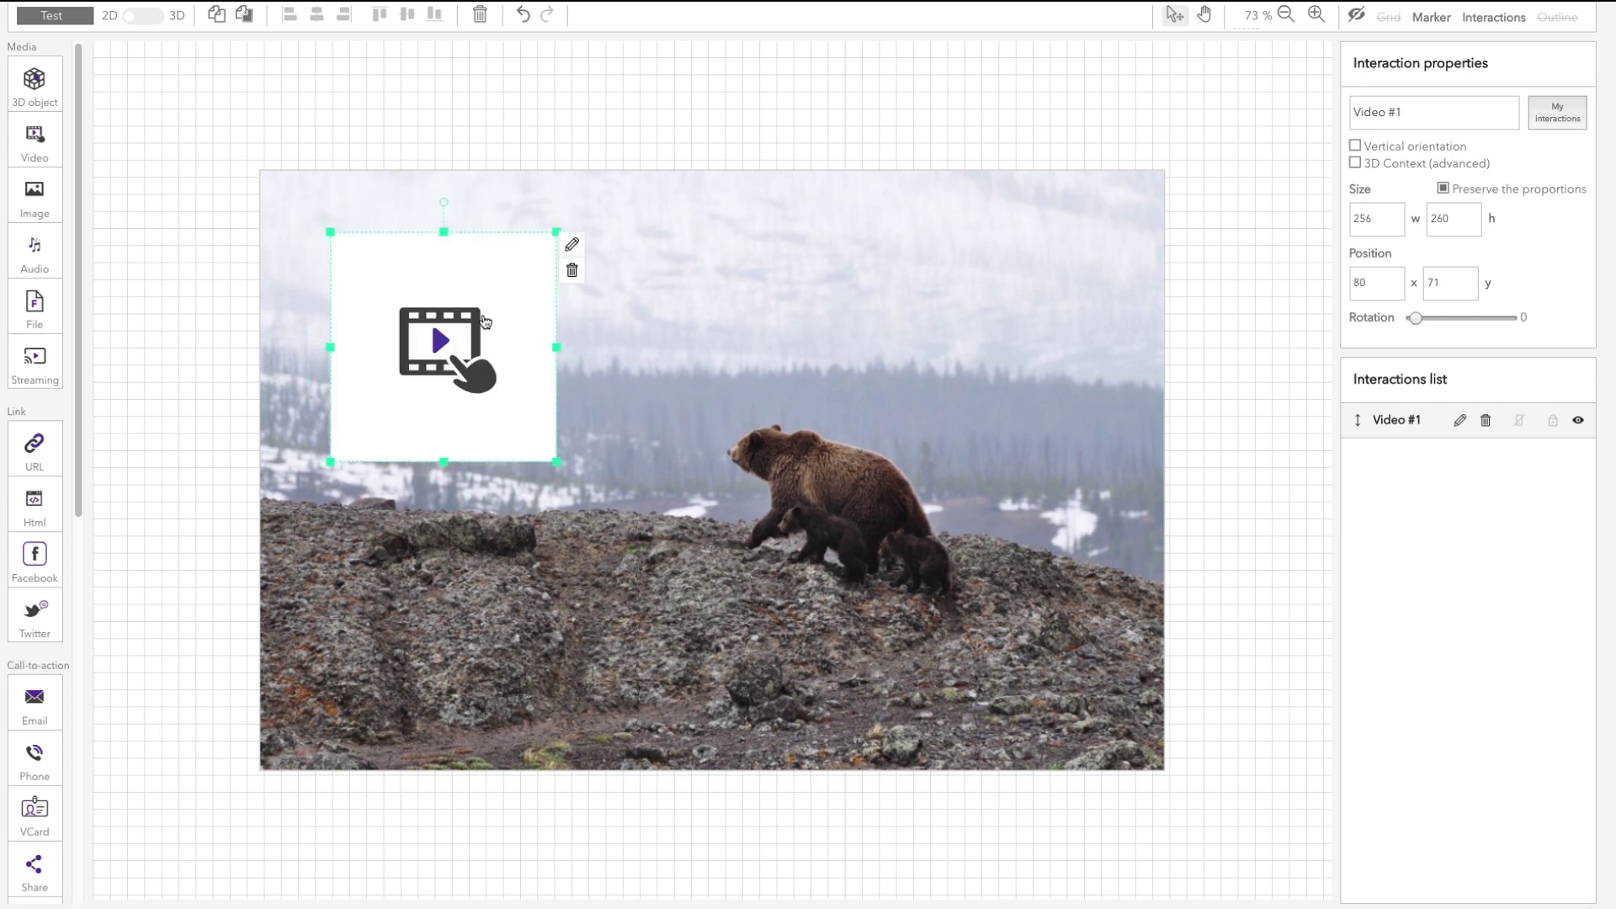
- Open Video #1's settings and choose Final_Video Converted.mp4 from Documents as its upload file
click(573, 247)
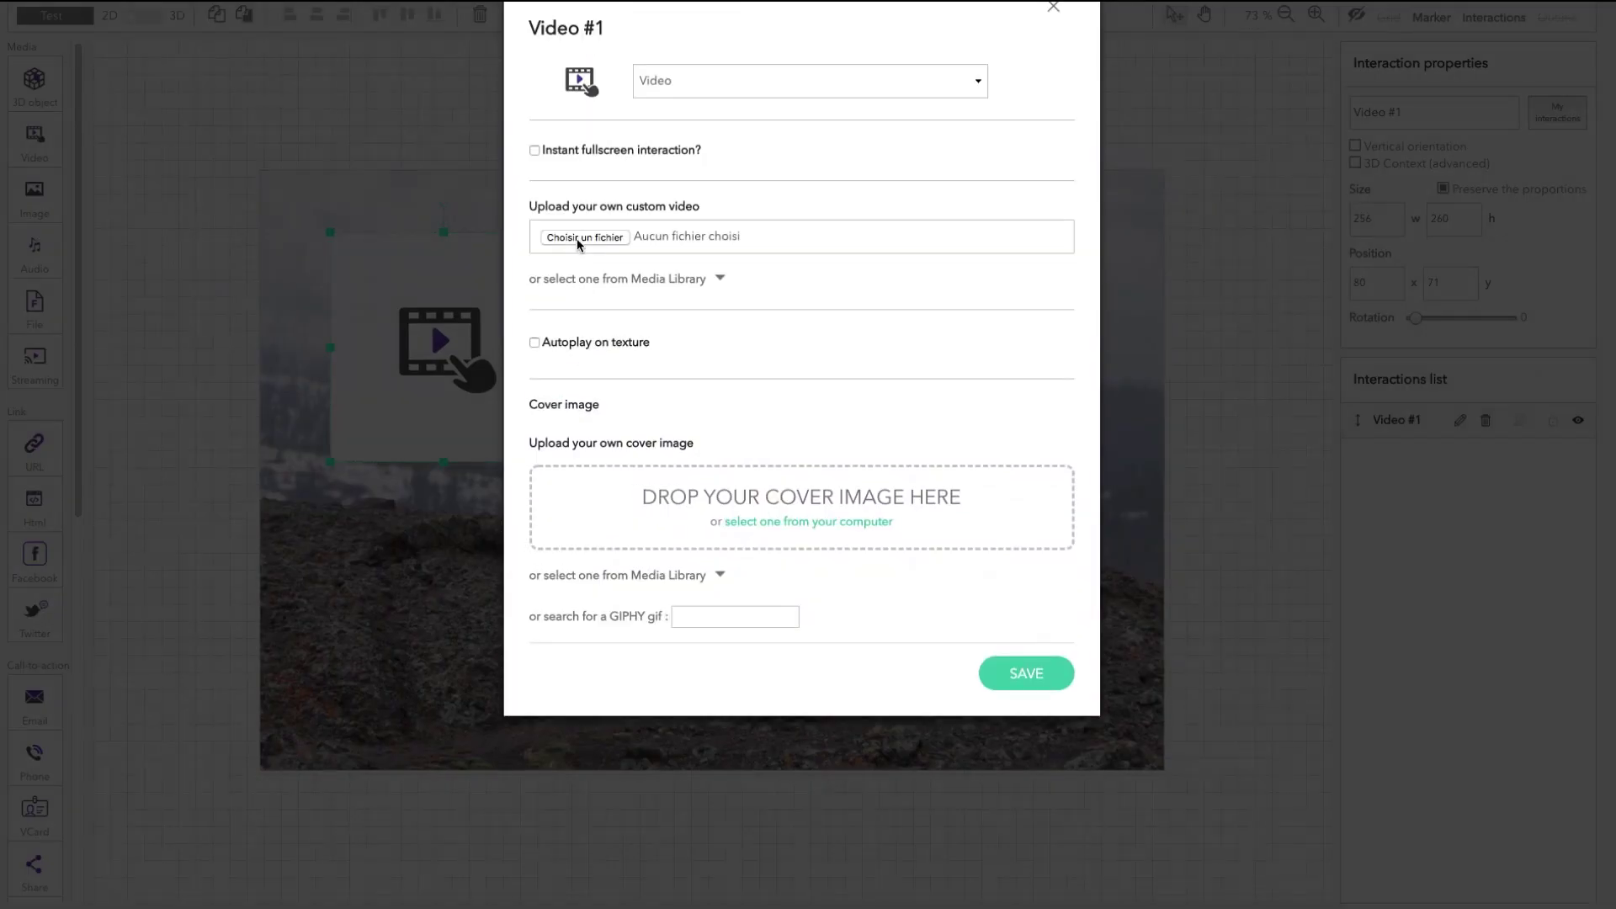
click(577, 237)
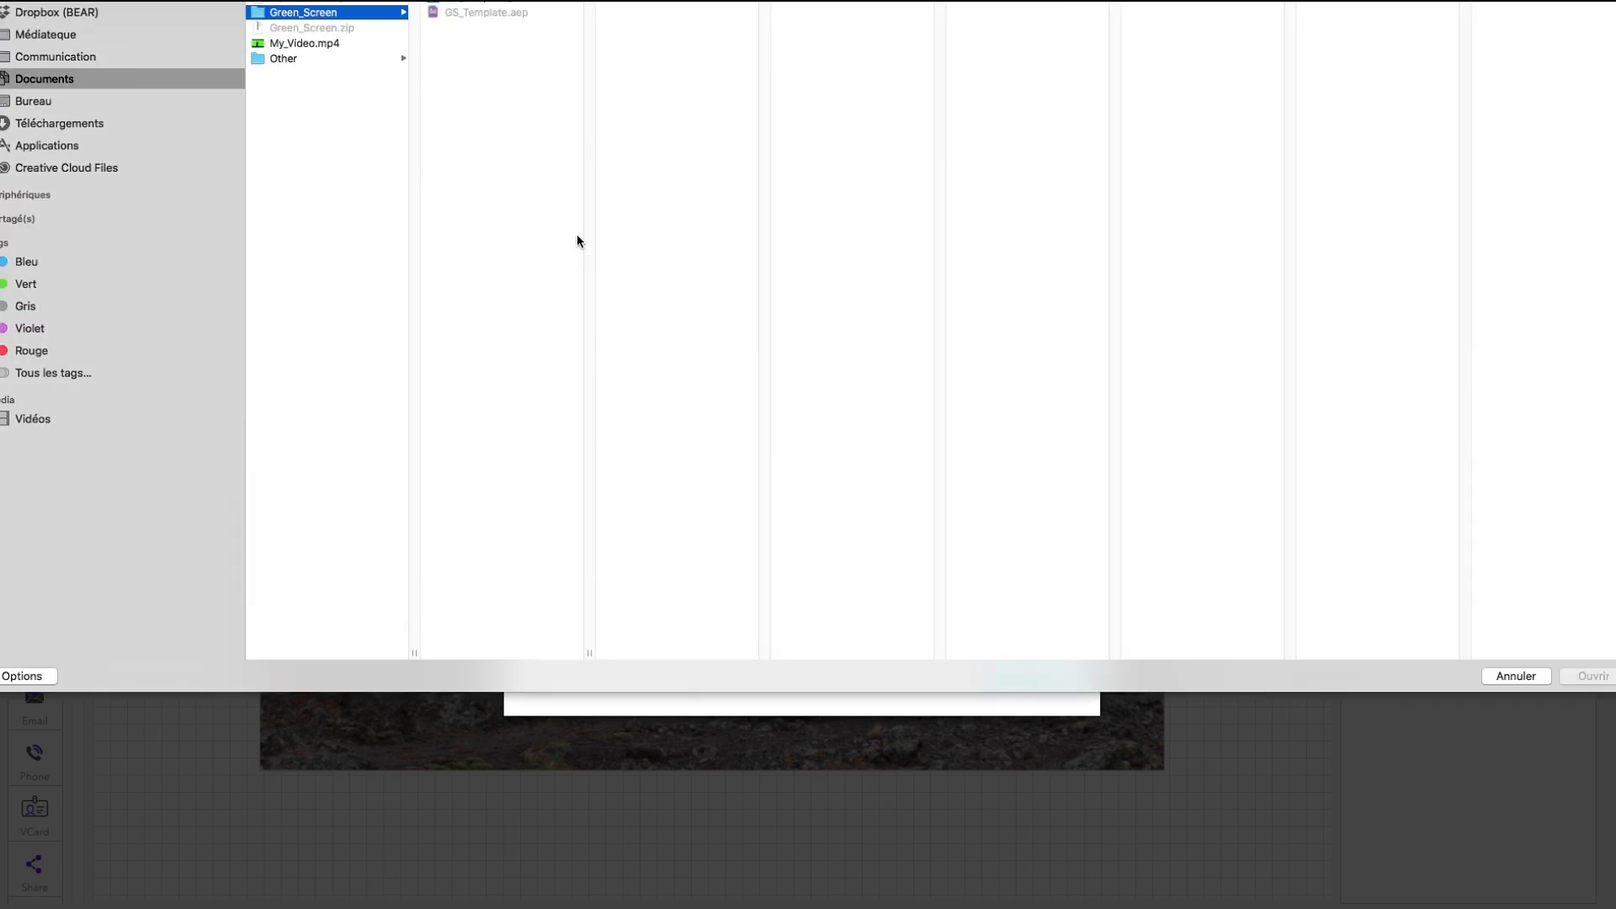
click(75, 78)
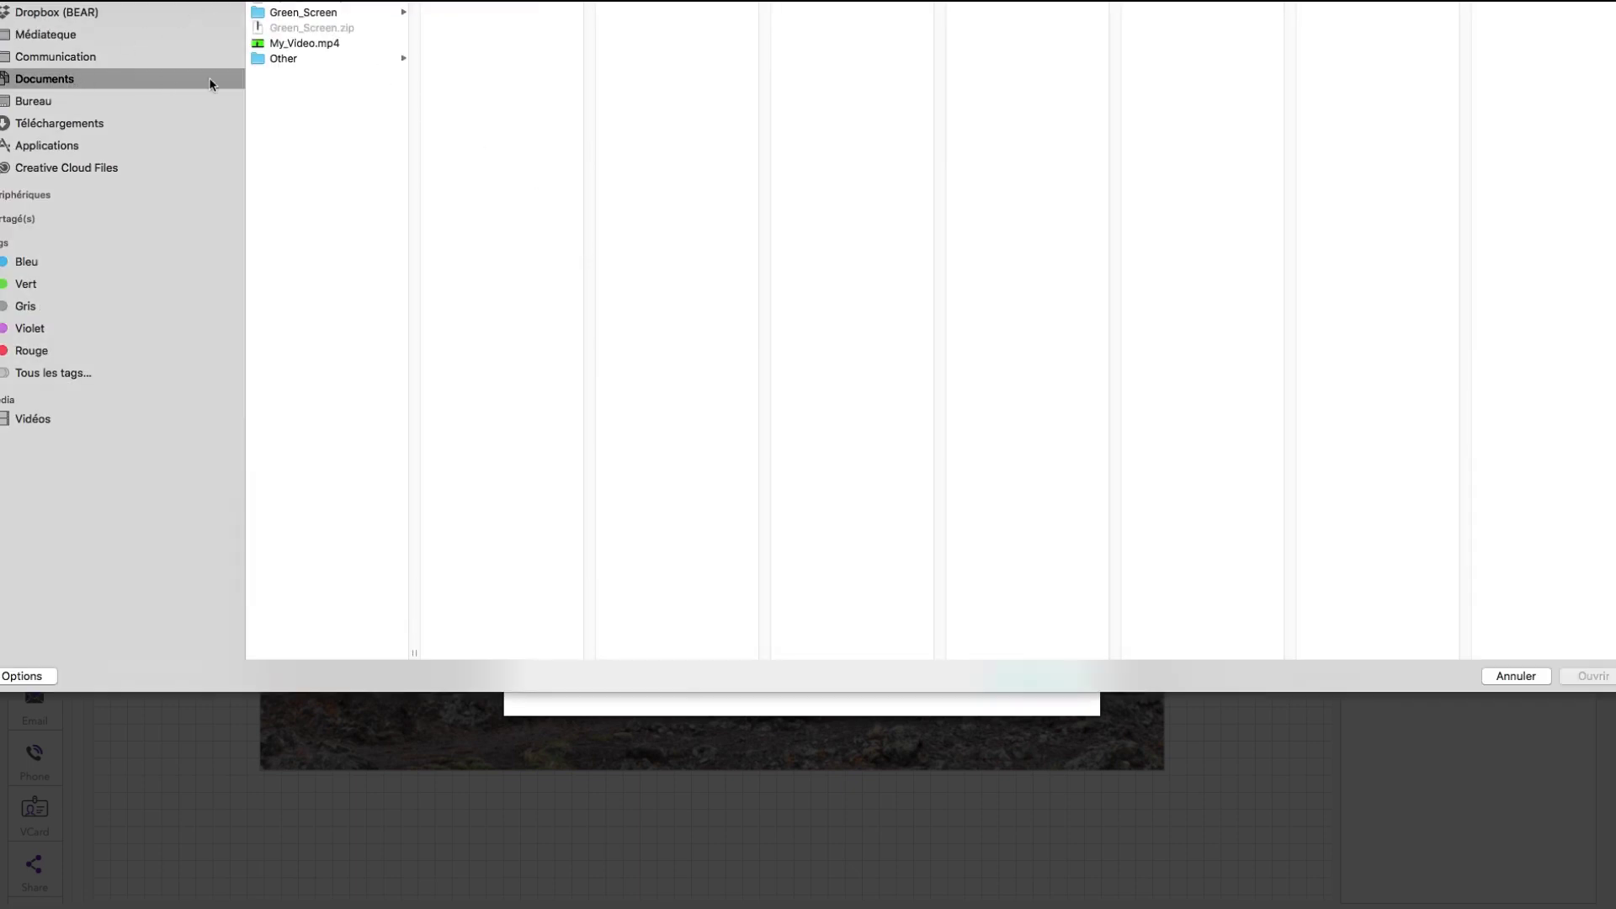
click(505, 13)
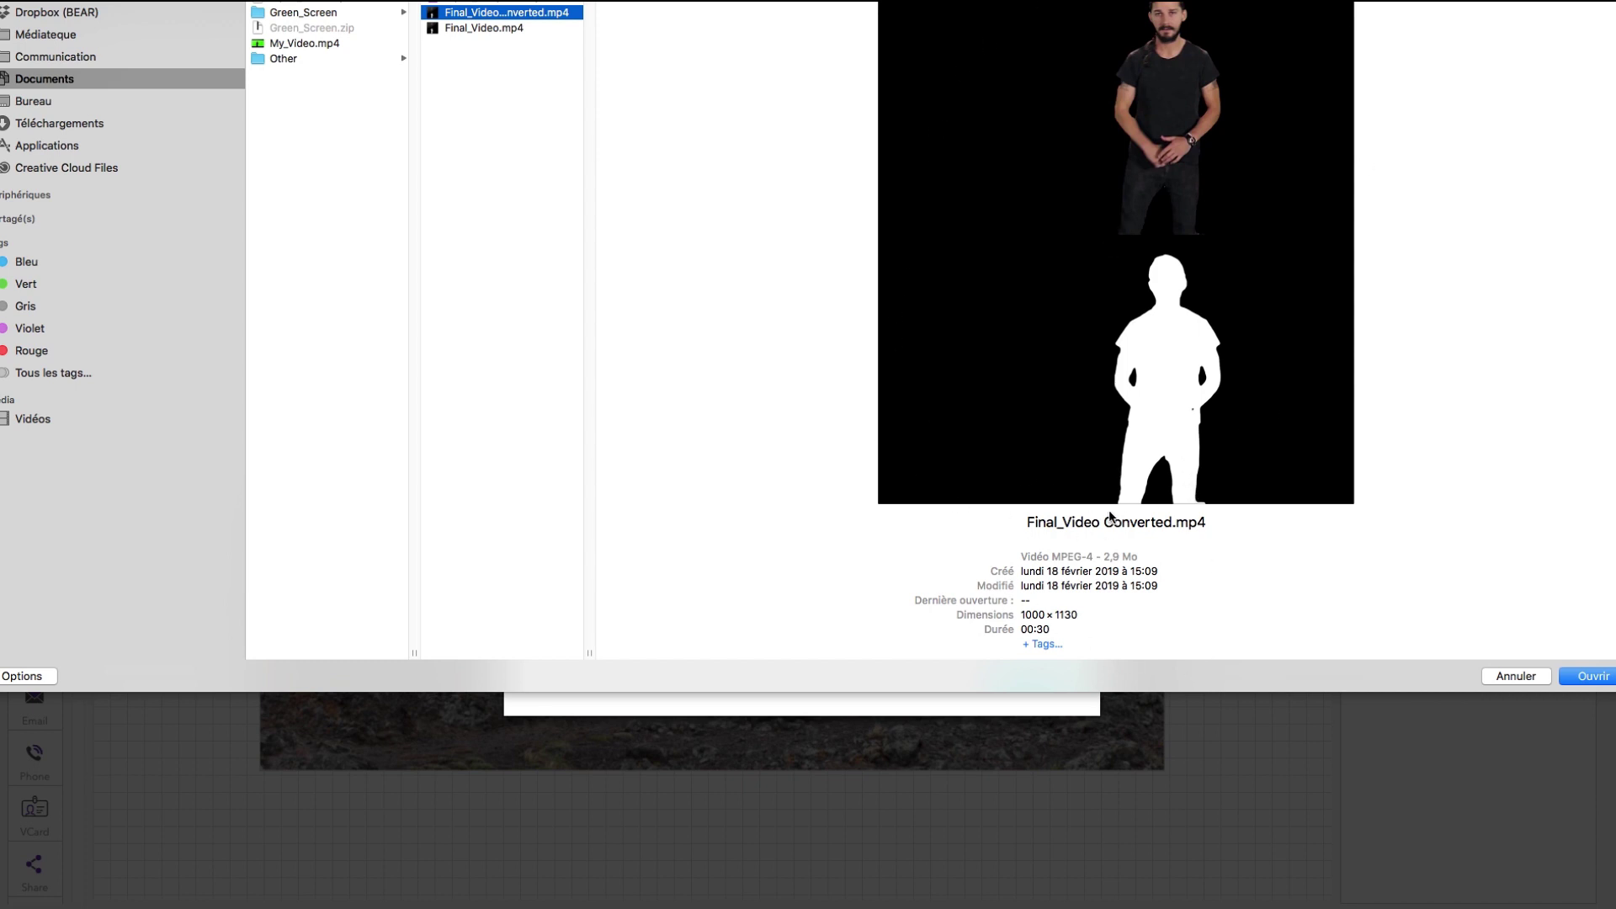
- Attach Final_Video Converted.mp4, enable Autoplay on texture and With alpha channel, then save Video #1
click(1568, 676)
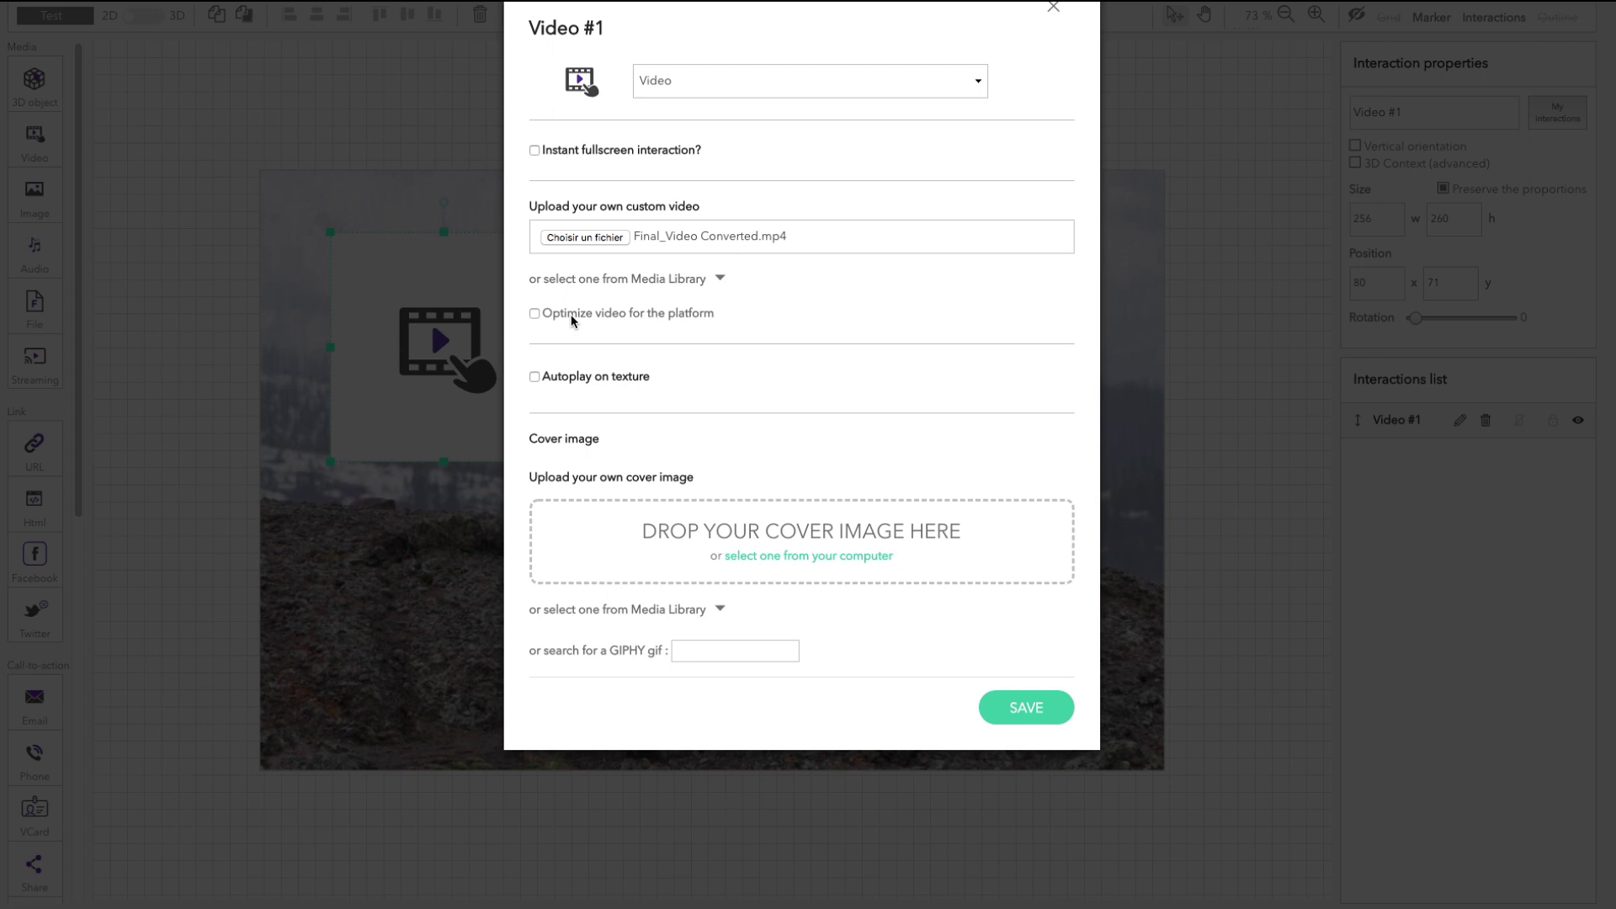
click(535, 377)
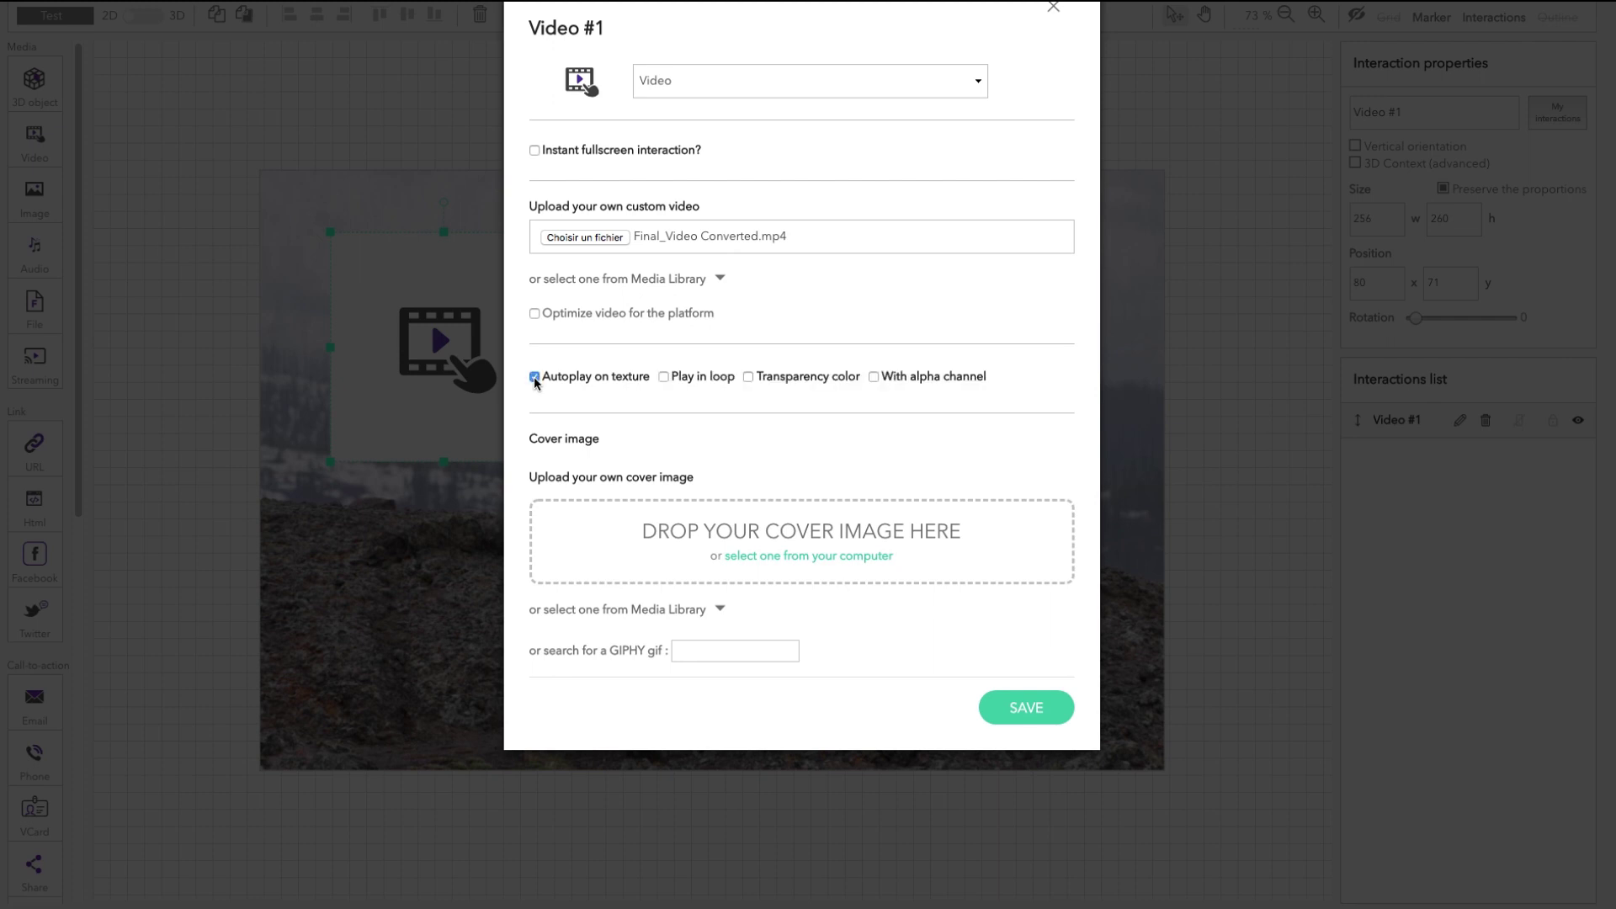
click(873, 376)
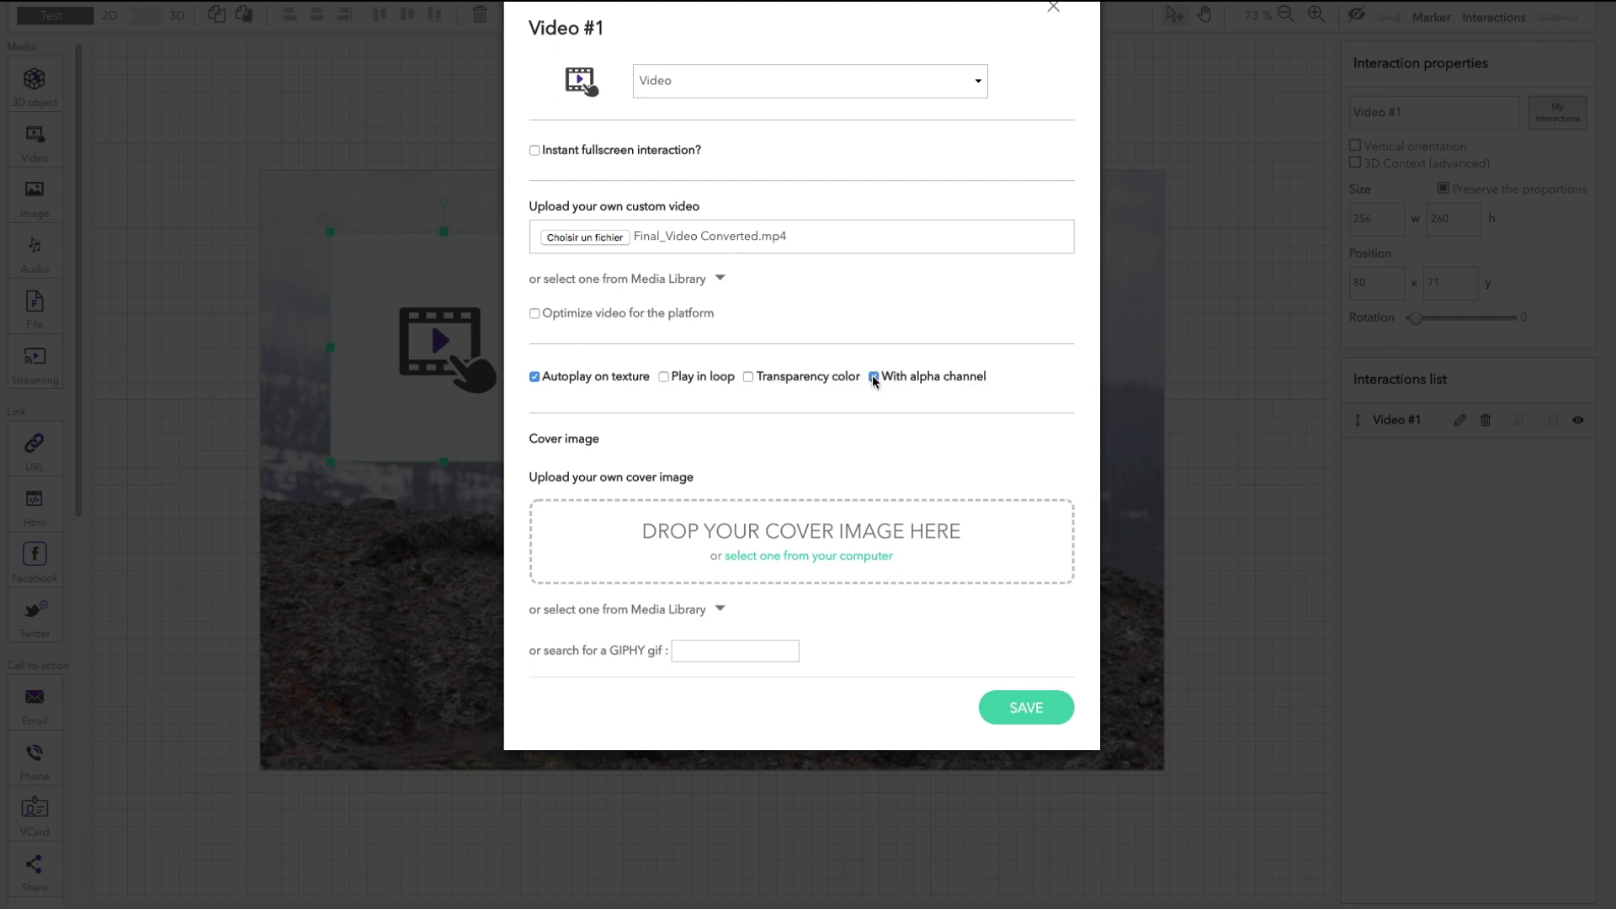
click(1000, 712)
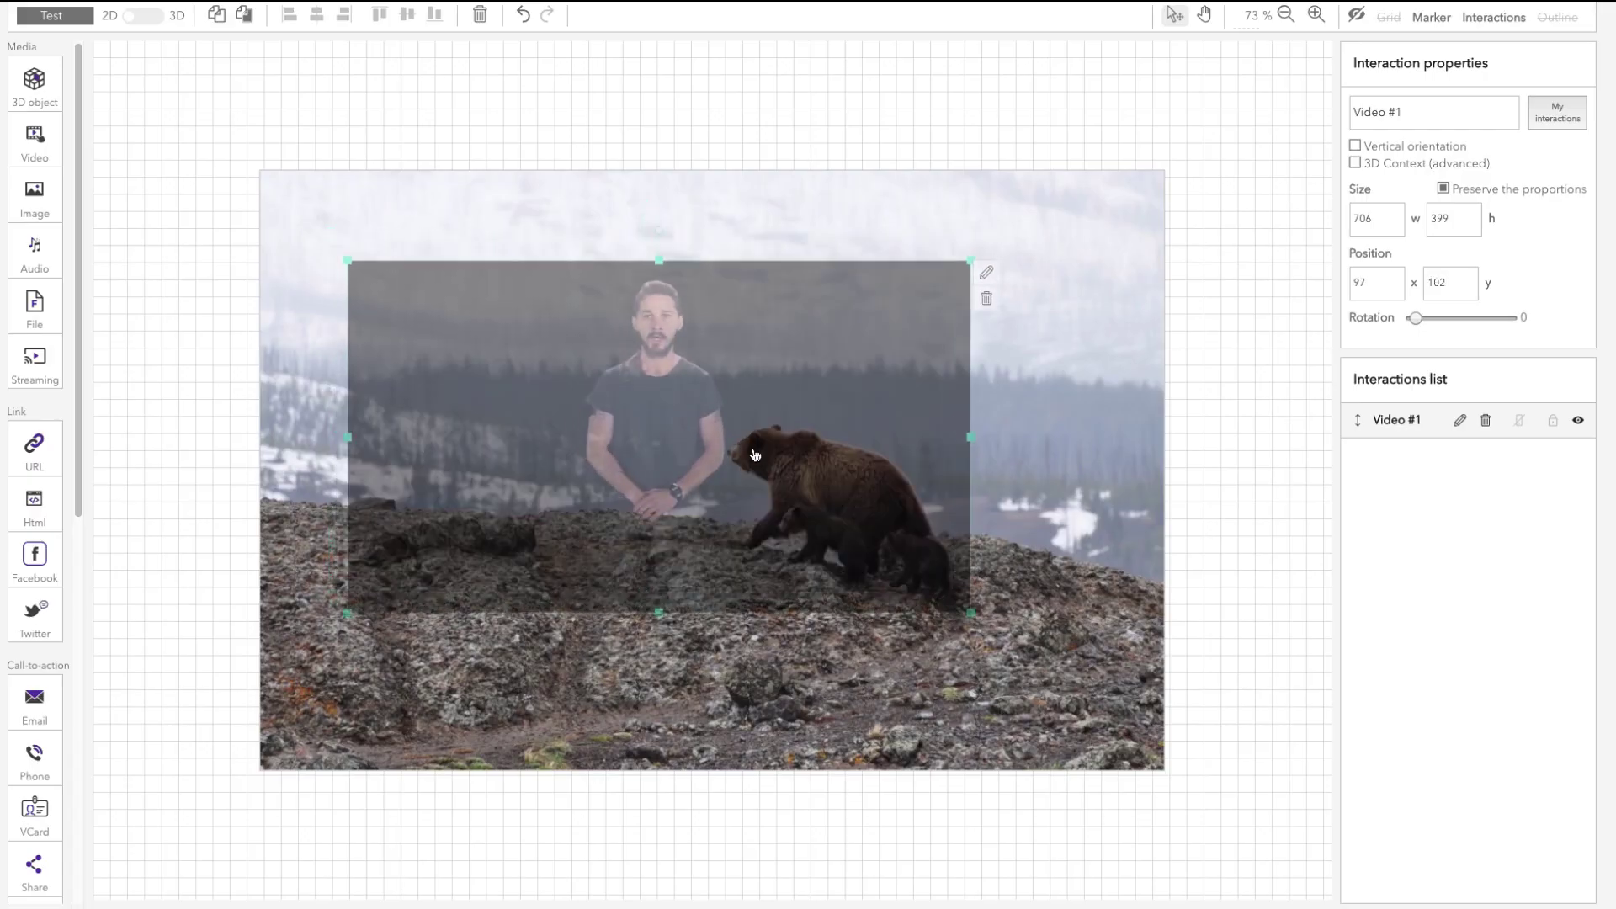
- Drag Video #1 down-right to position 151, 141 on the marker and deselect it
drag(755, 455, 800, 488)
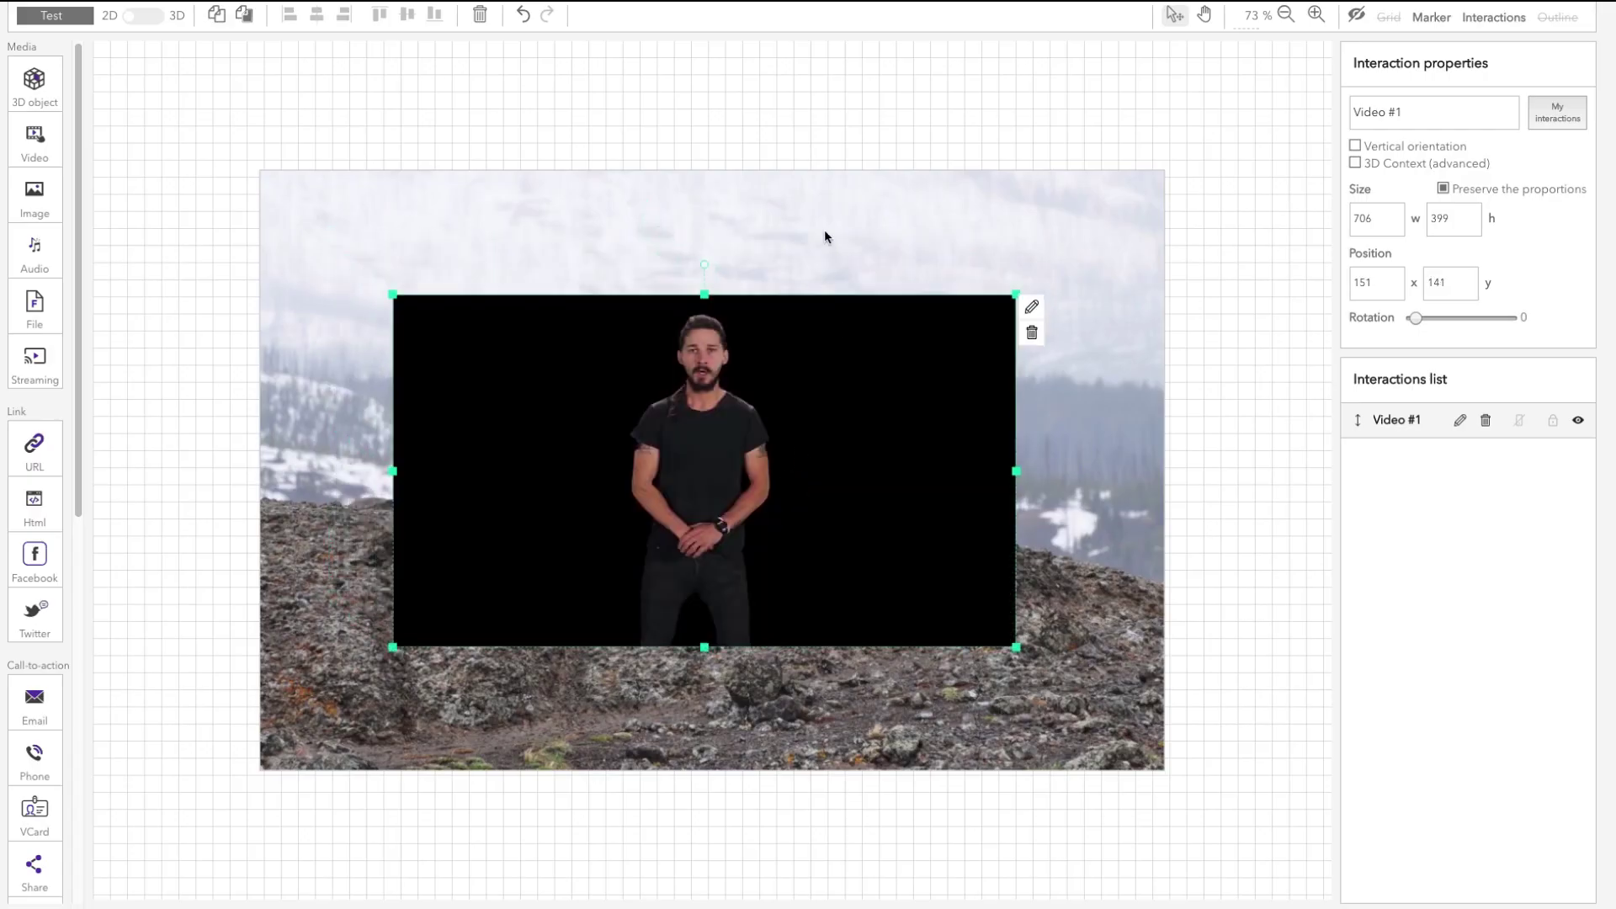
click(825, 236)
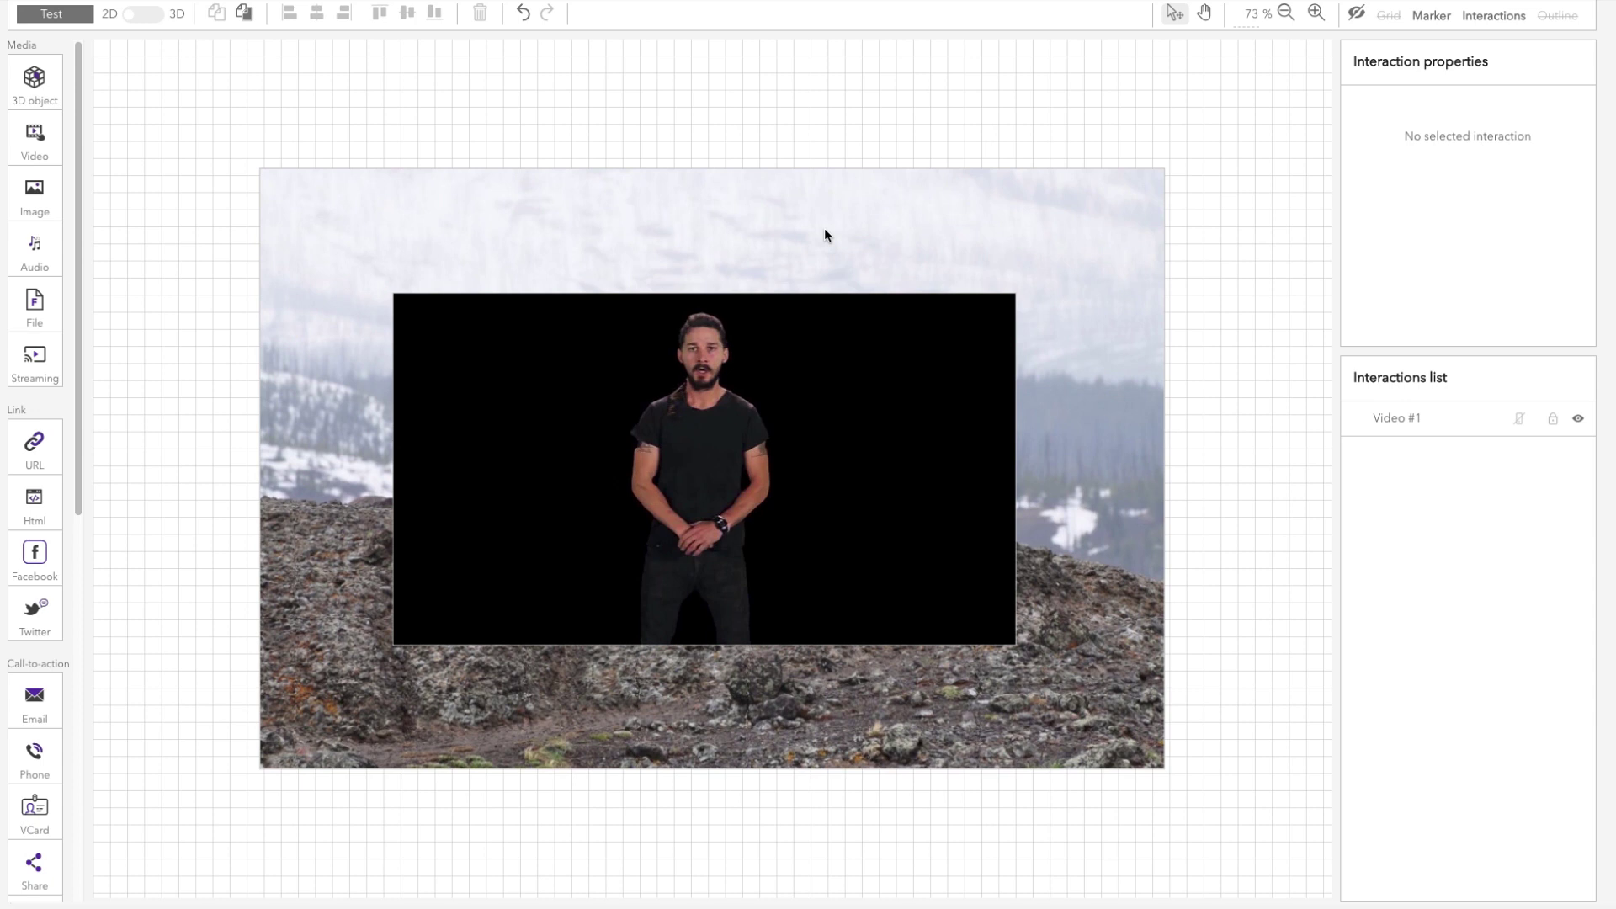